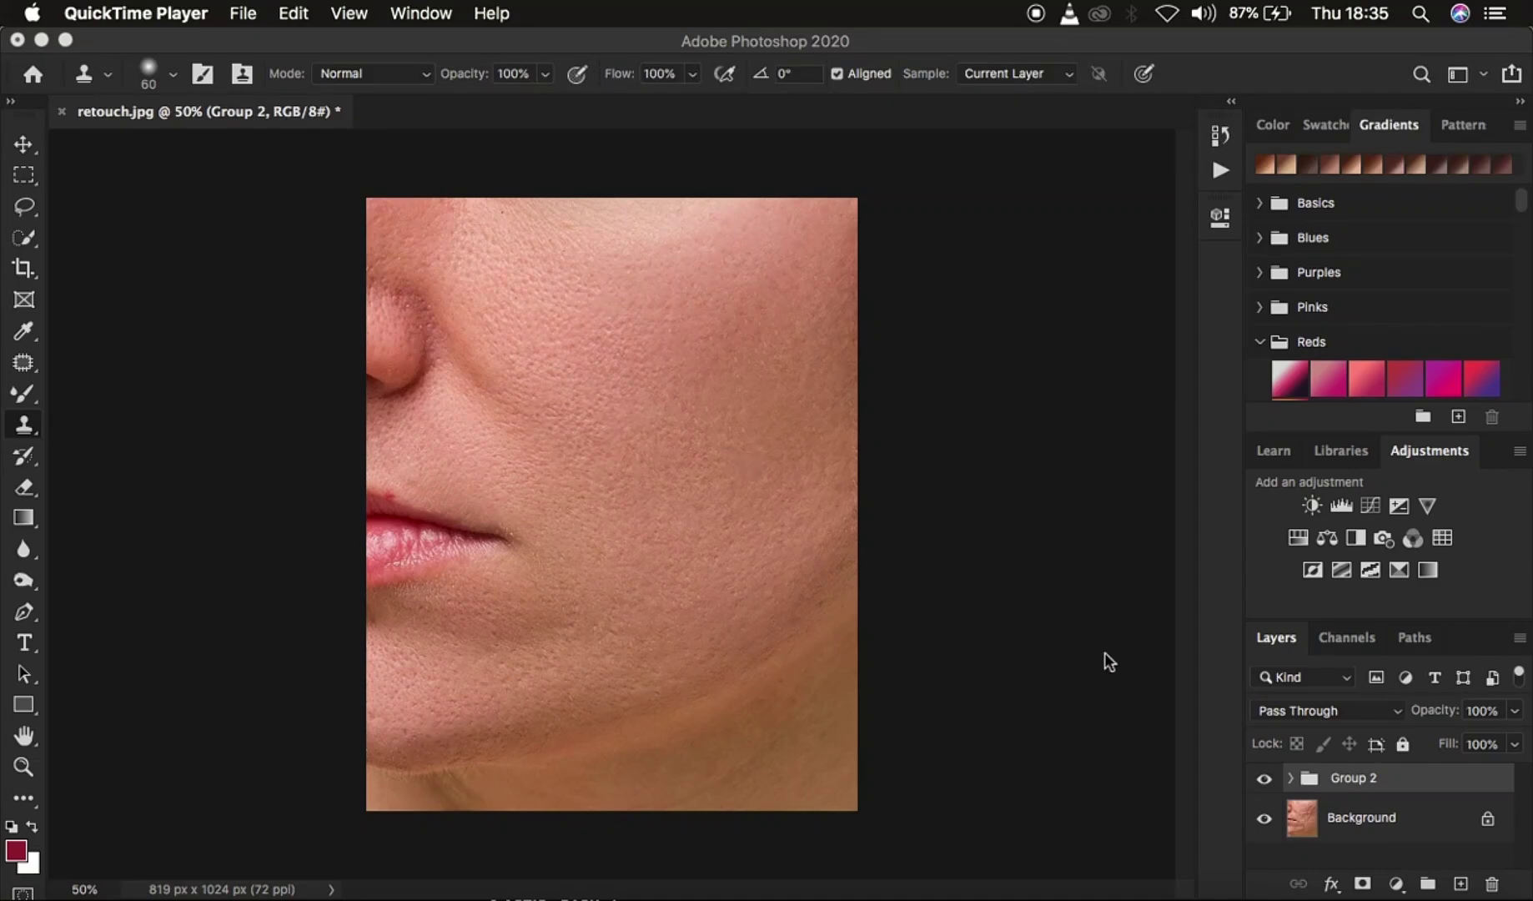
# Step: Compare the retouched skin with the original by switching the visibility of Group 2 off and on
pyautogui.click(1264, 778)
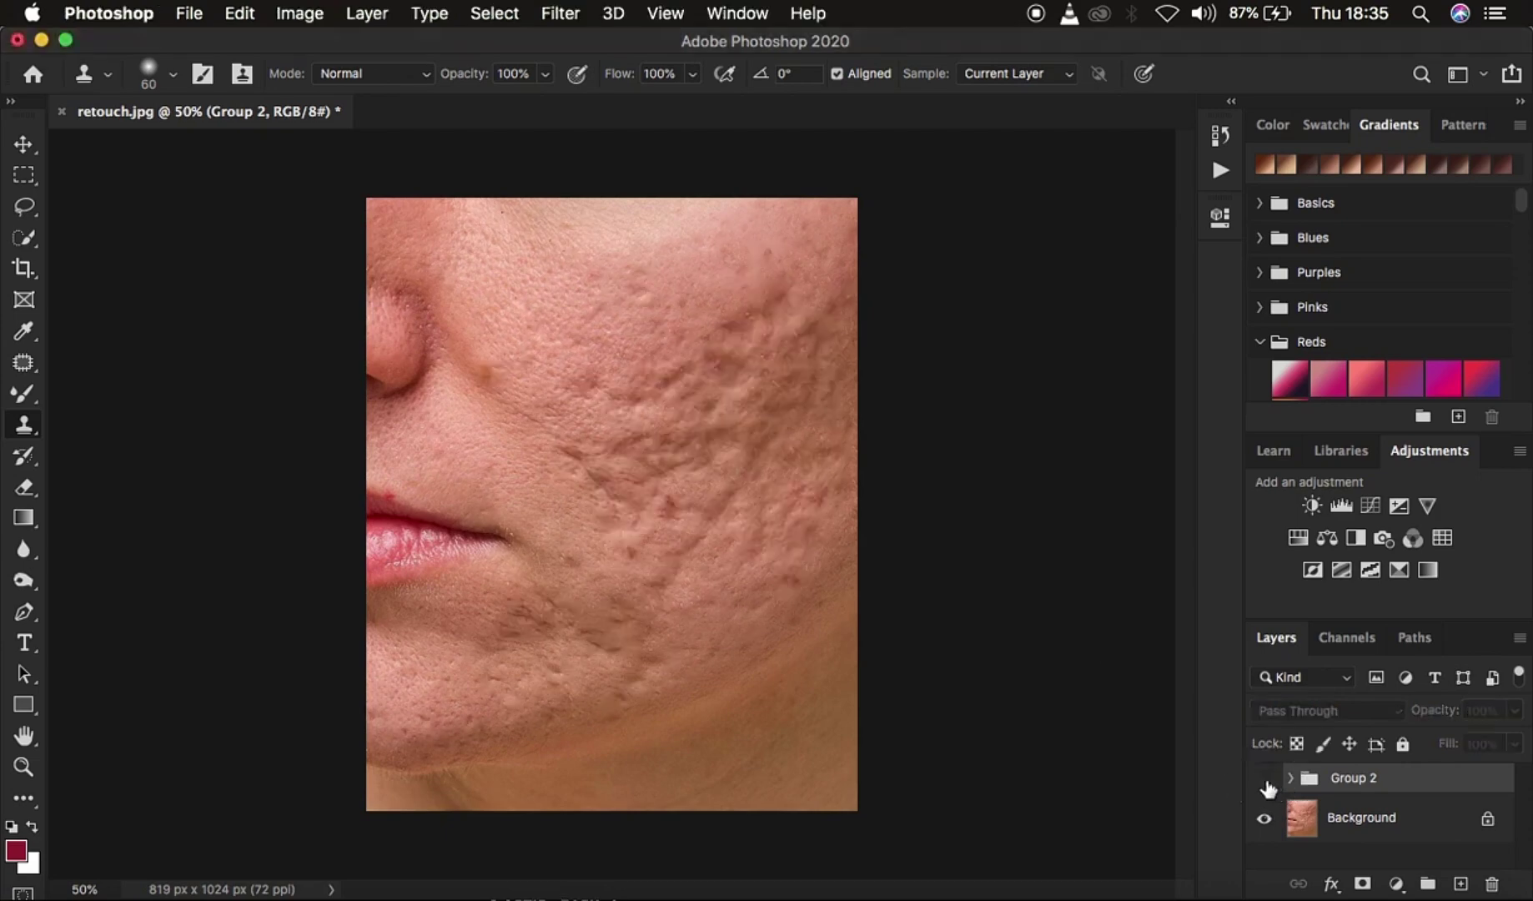
pyautogui.click(1264, 778)
pyautogui.click(1264, 778)
pyautogui.click(1264, 778)
pyautogui.click(1264, 779)
pyautogui.click(1265, 780)
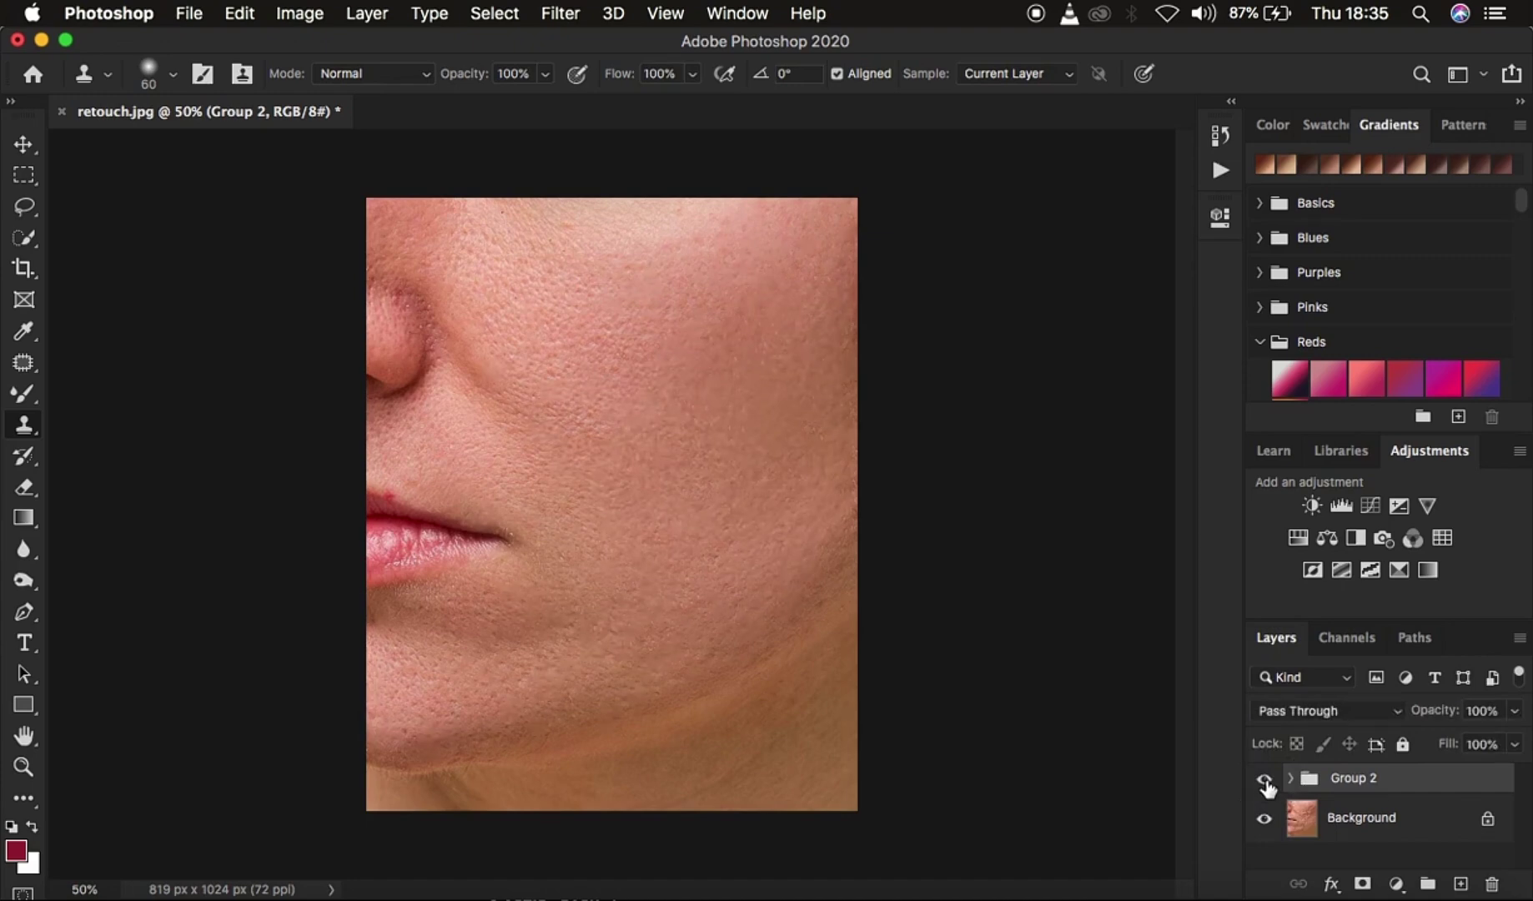
pyautogui.click(1265, 779)
# Step: Delete Group 2 and duplicate the Background layer
pyautogui.moveTo(1344, 784); pyautogui.dragTo(1491, 883)
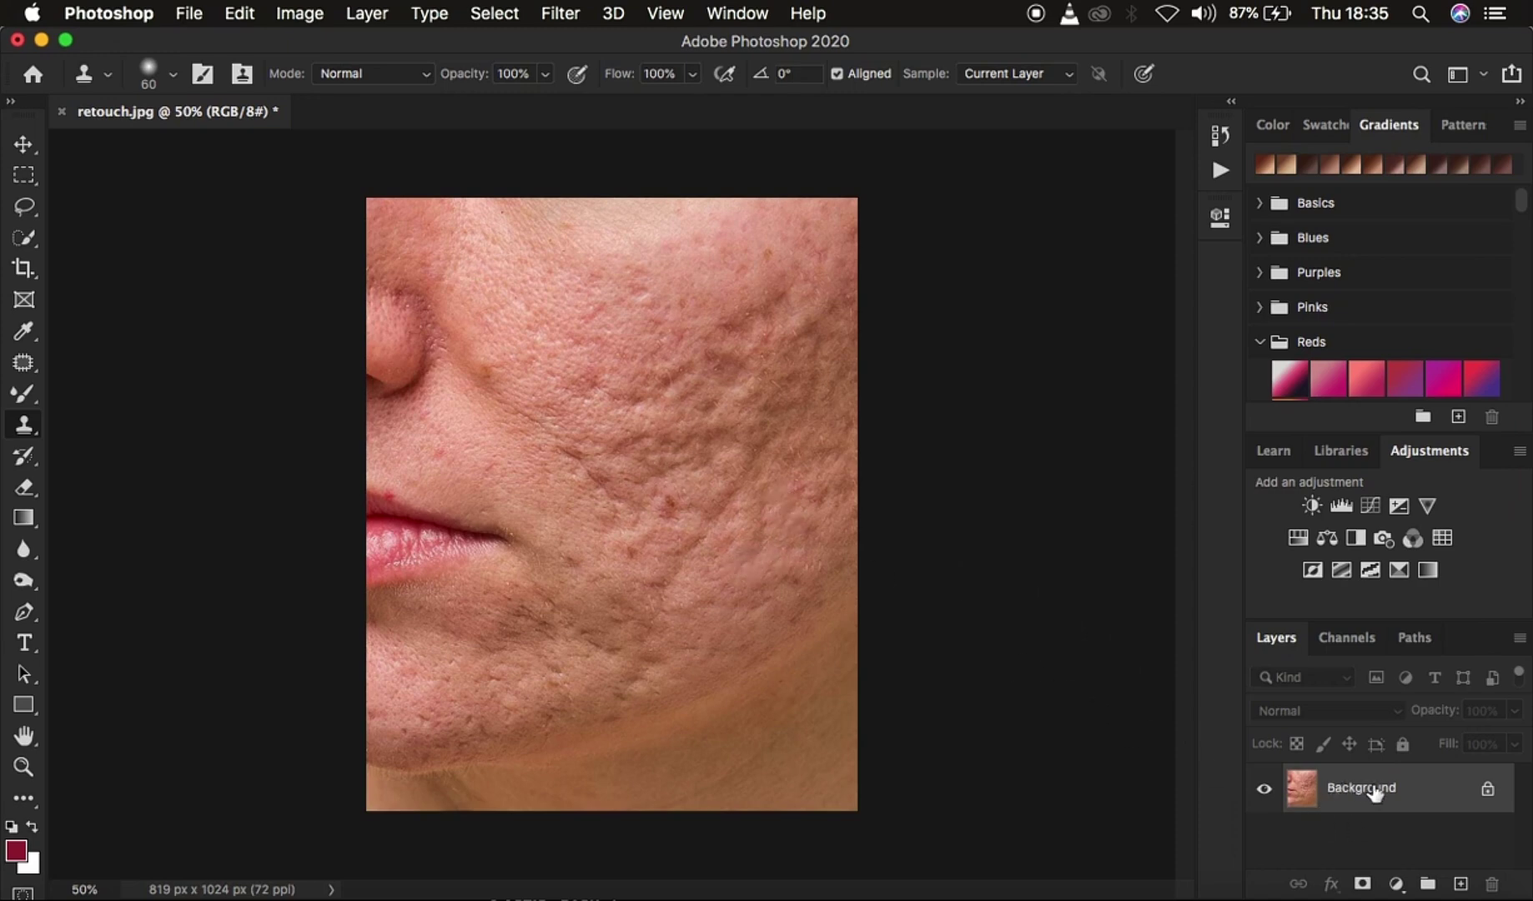
pyautogui.press('super+j')
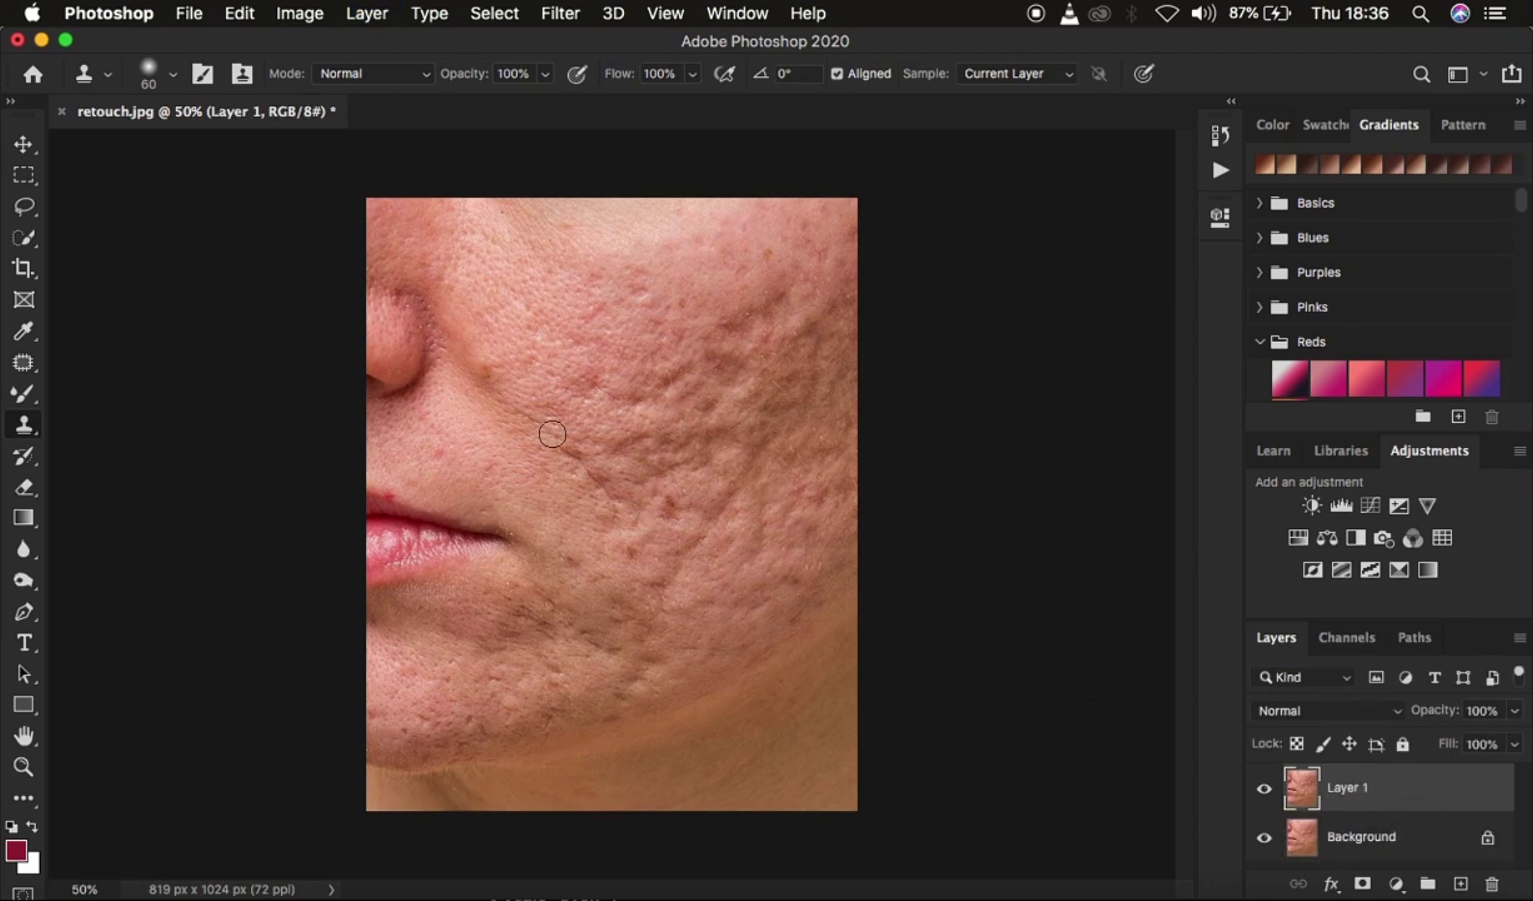
# Step: Use the Patch Tool on Layer 1 to replace blemishes above the lip, on the upper cheek and on the lower cheek with cleaner skin
pyautogui.click(24, 363)
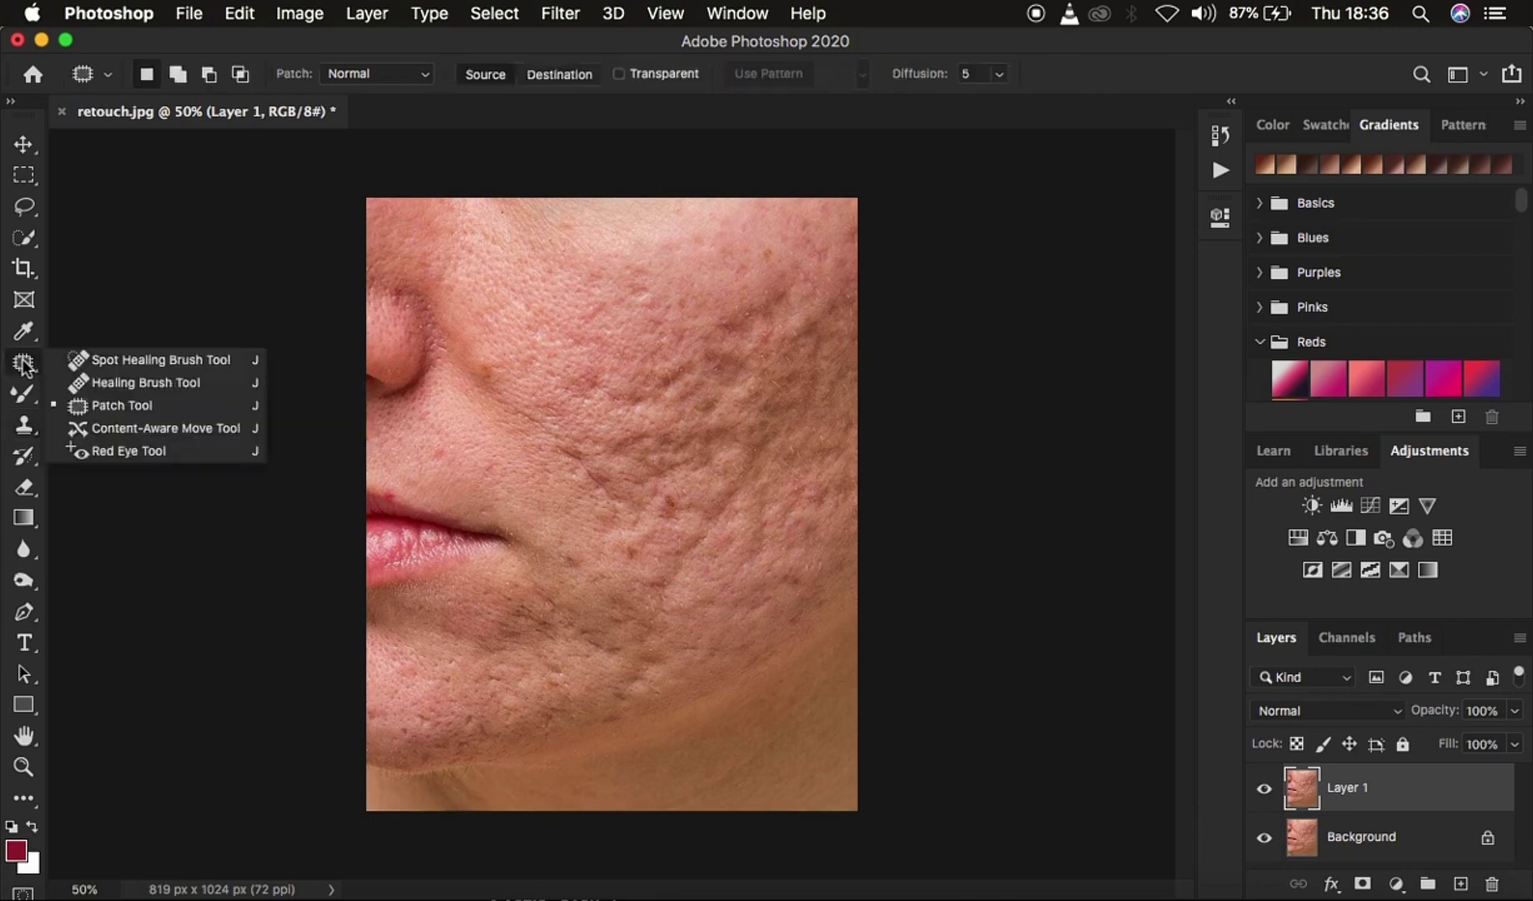
pyautogui.click(129, 359)
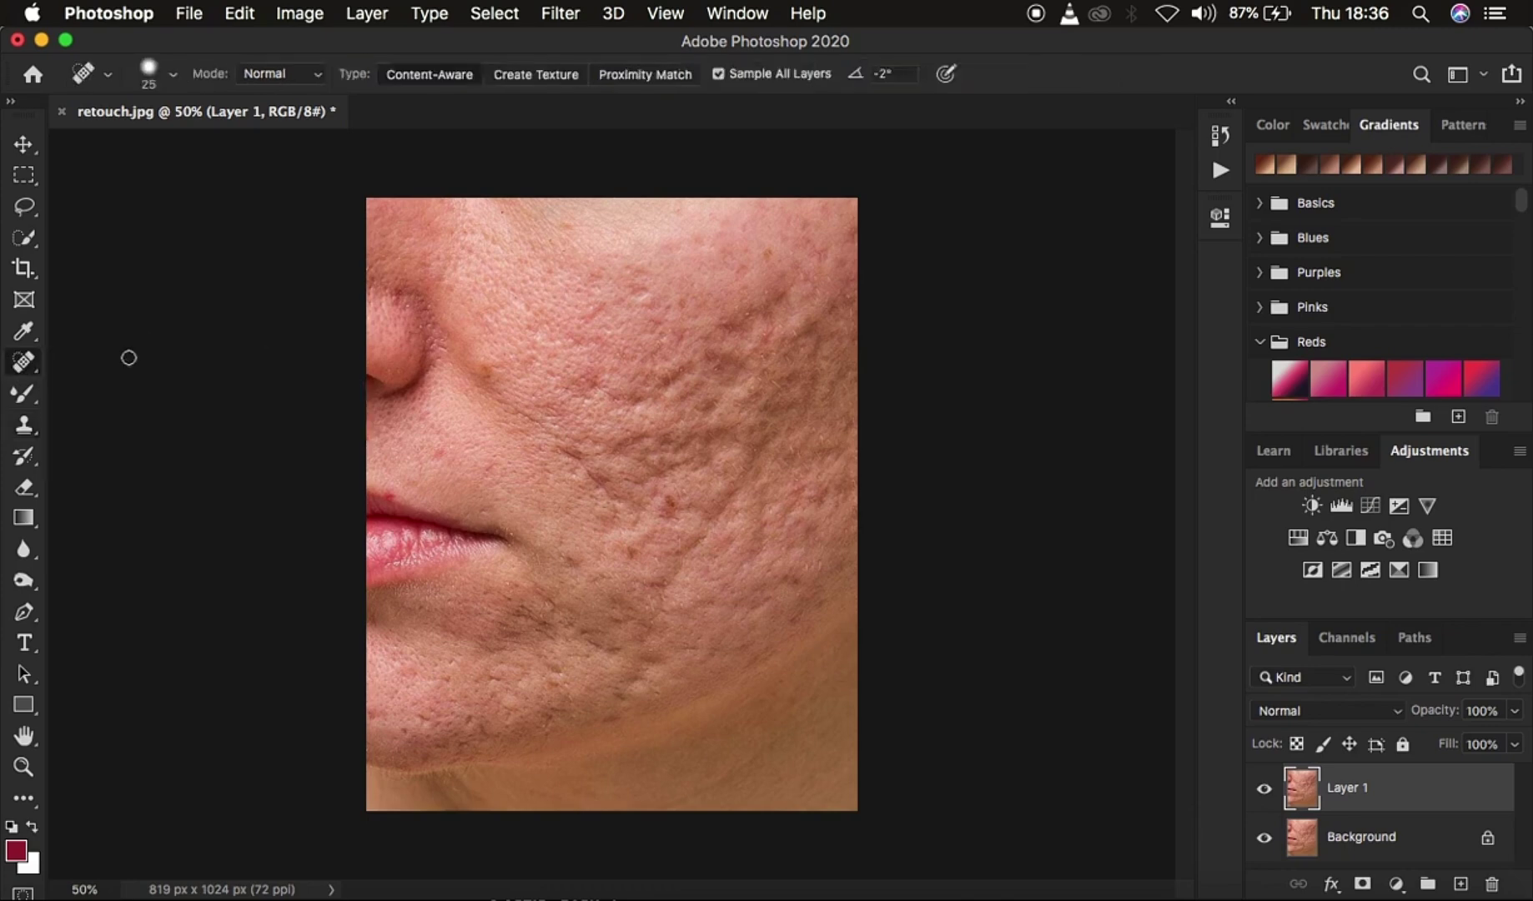
pyautogui.click(23, 364)
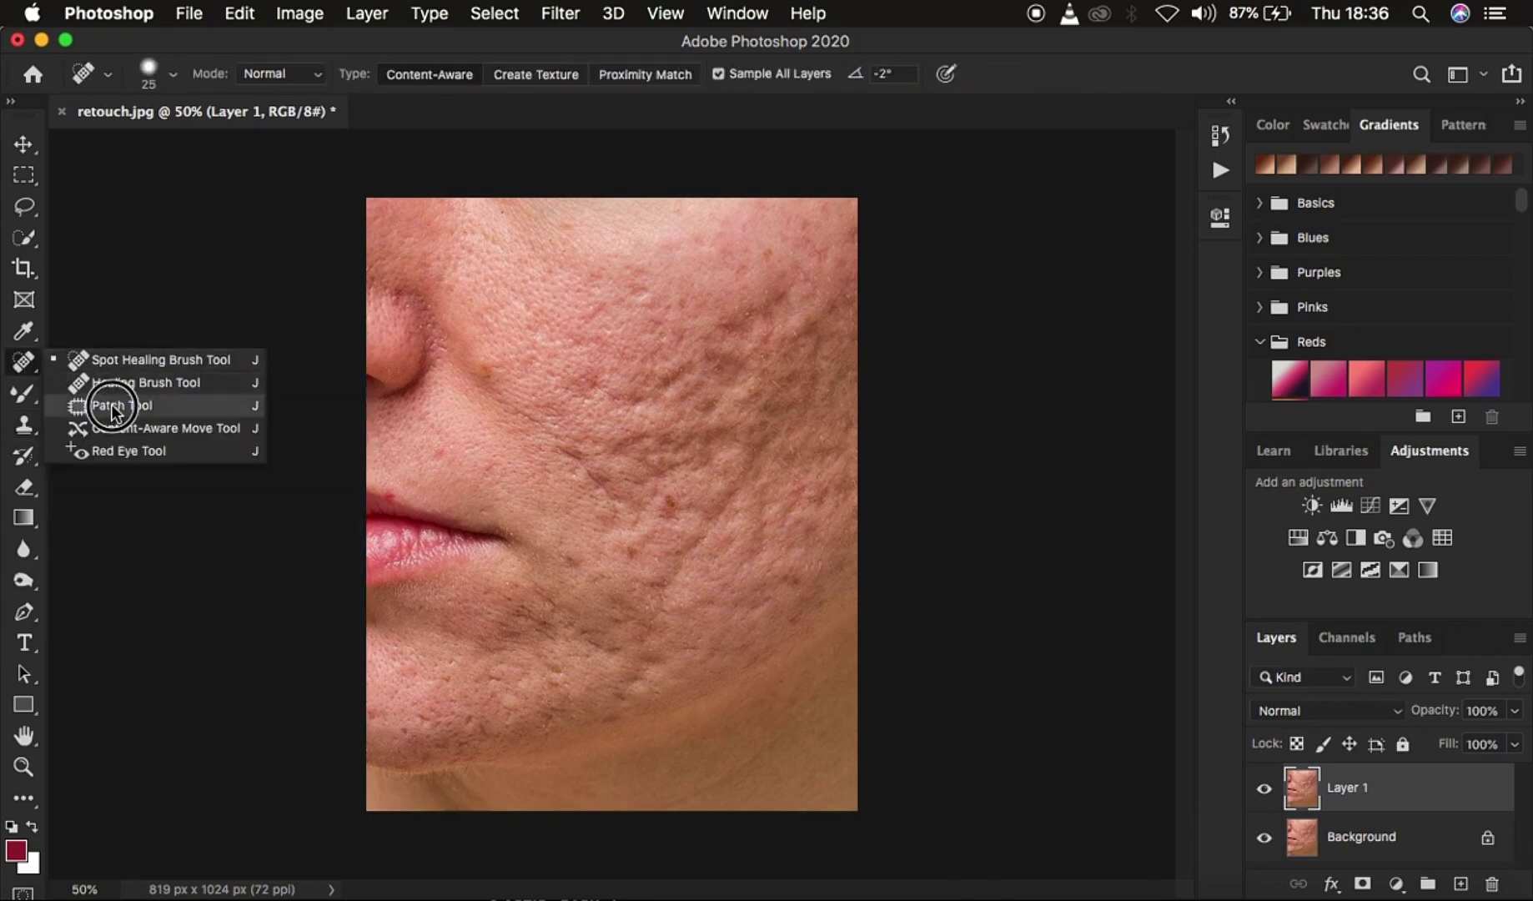
pyautogui.click(112, 406)
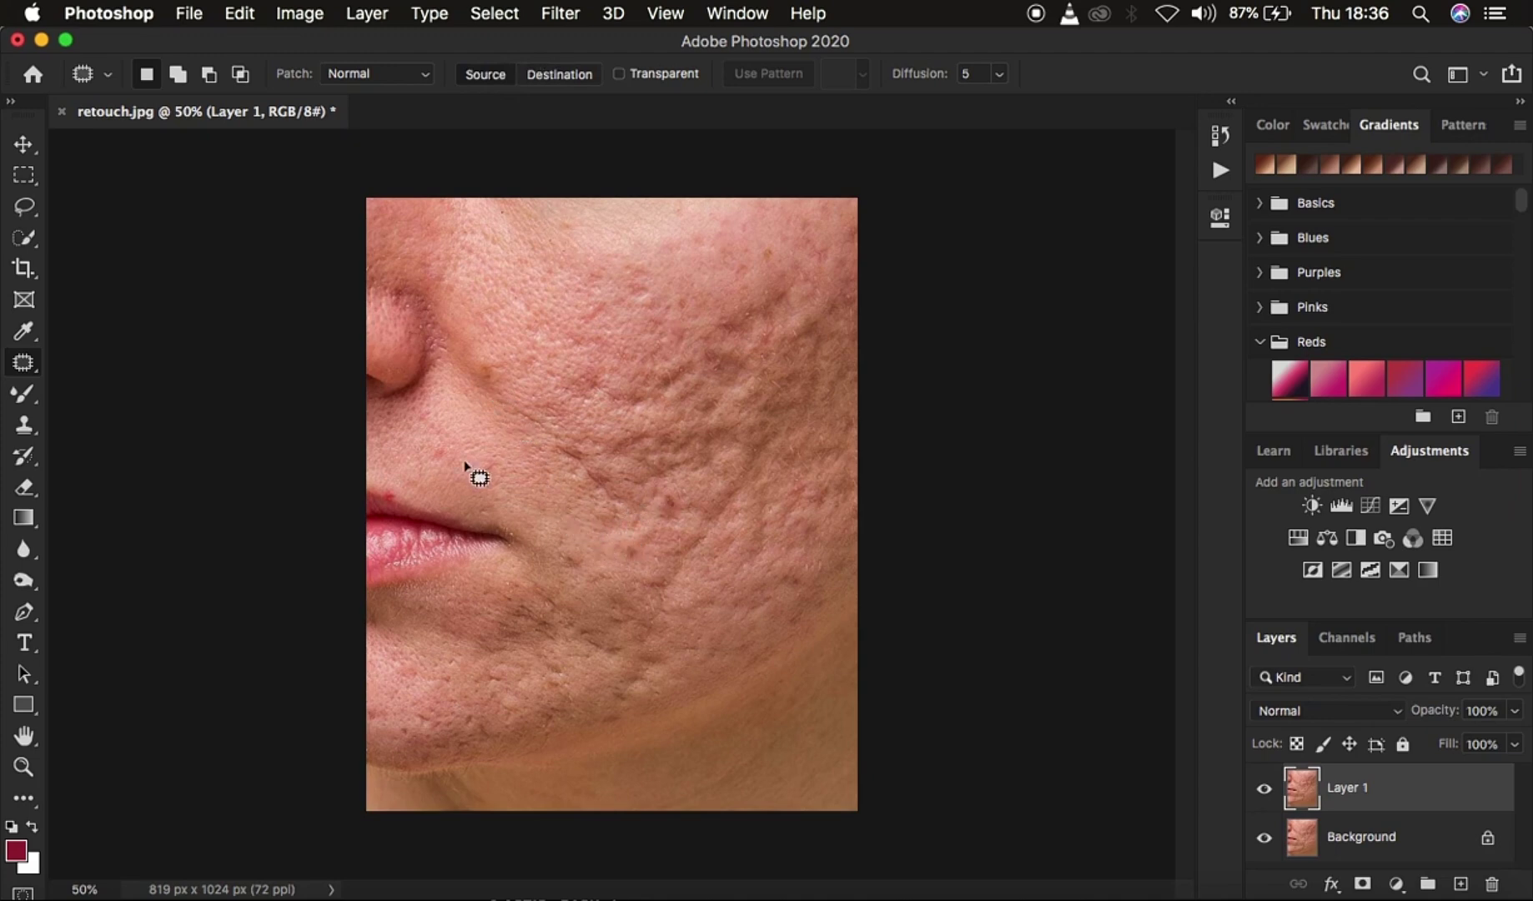
pyautogui.moveTo(436, 440)
pyautogui.mouseDown()
pyautogui.moveTo(449, 461)
pyautogui.moveTo(498, 448)
pyautogui.moveTo(477, 470)
pyautogui.moveTo(511, 457)
pyautogui.moveTo(492, 460)
pyautogui.moveTo(471, 425)
pyautogui.mouseUp()
pyautogui.click(492, 454)
pyautogui.moveTo(663, 277)
pyautogui.mouseDown()
pyautogui.moveTo(623, 274)
pyautogui.moveTo(647, 307)
pyautogui.moveTo(659, 281)
pyautogui.moveTo(647, 284)
pyautogui.moveTo(681, 264)
pyautogui.moveTo(739, 270)
pyautogui.mouseUp()
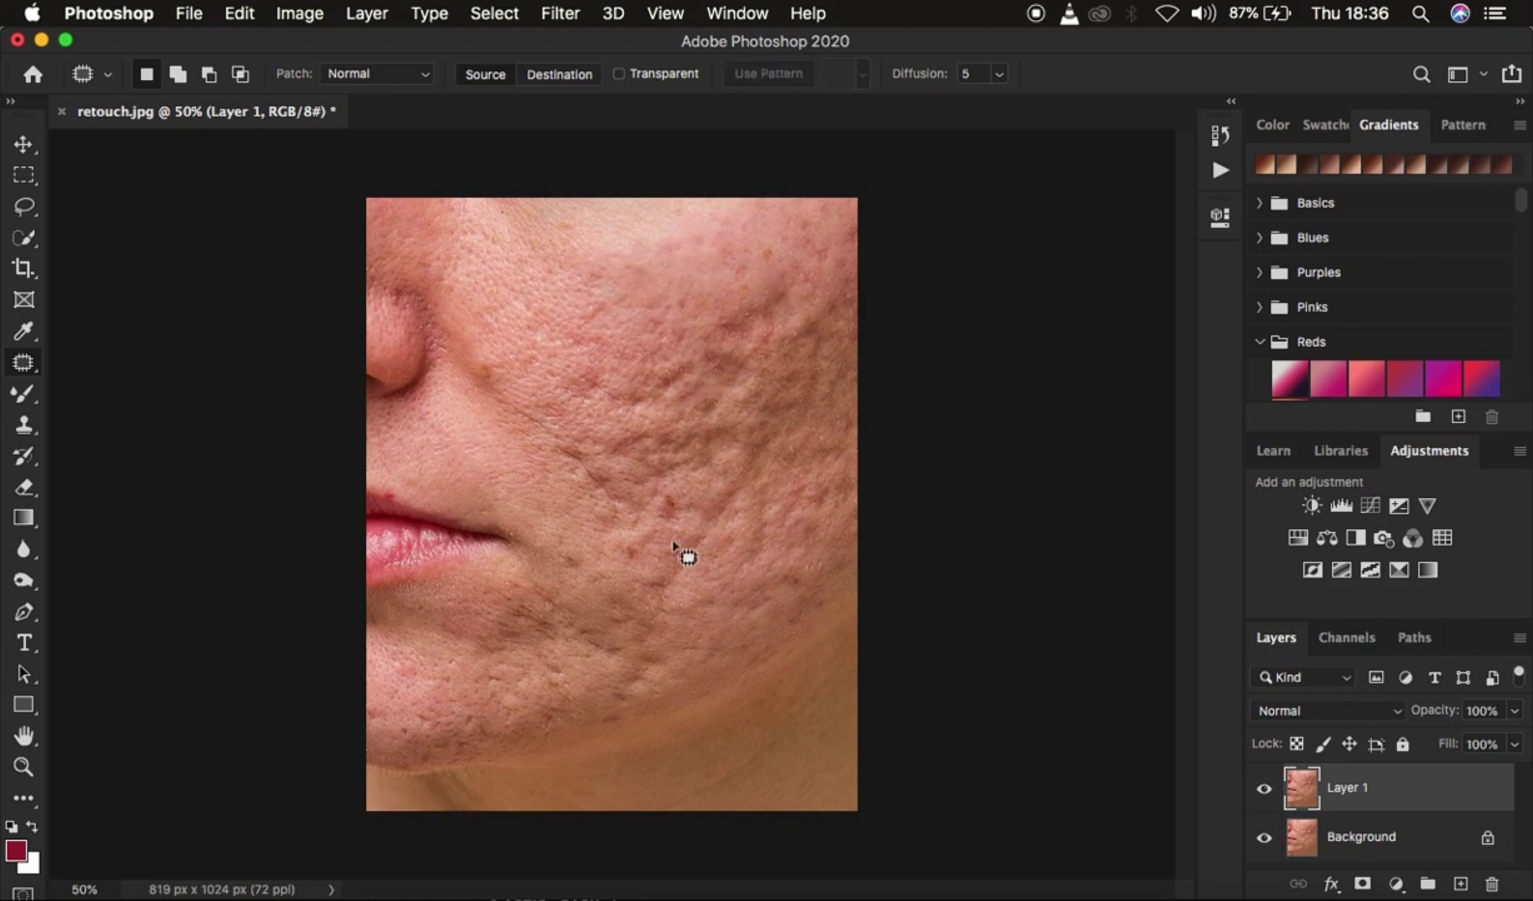
pyautogui.moveTo(594, 575)
pyautogui.mouseDown()
pyautogui.moveTo(572, 544)
pyautogui.moveTo(555, 573)
pyautogui.moveTo(585, 570)
pyautogui.moveTo(580, 550)
pyautogui.moveTo(546, 567)
pyautogui.moveTo(705, 545)
pyautogui.moveTo(746, 518)
pyautogui.moveTo(818, 509)
pyautogui.moveTo(813, 495)
pyautogui.moveTo(794, 580)
pyautogui.moveTo(726, 629)
pyautogui.mouseUp()
pyautogui.press('super+d')
pyautogui.press('super+d')
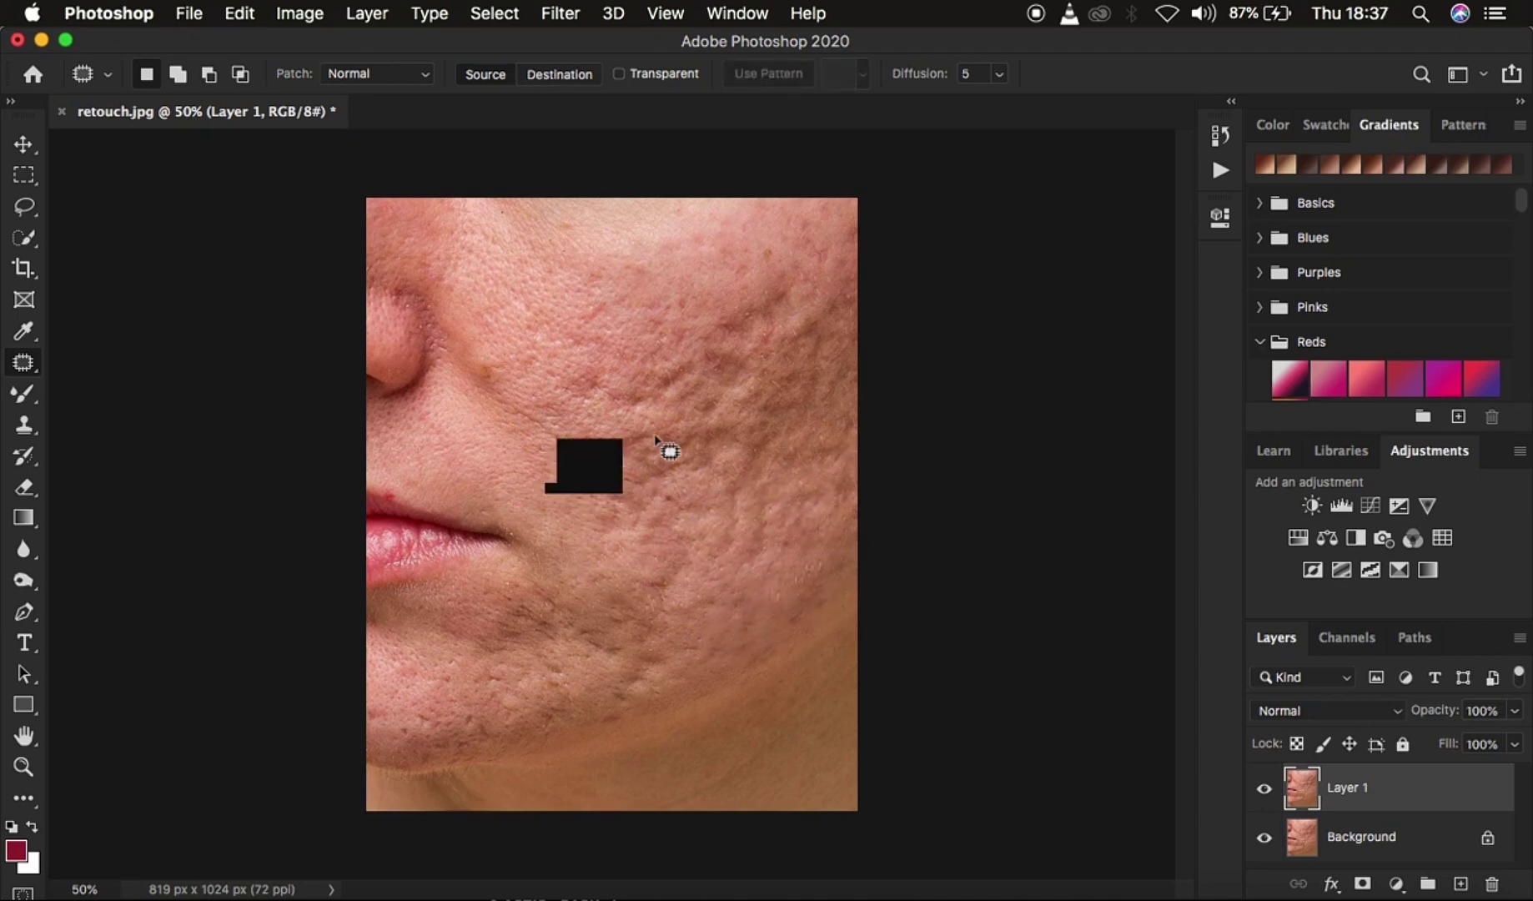
# Step: Patch the acne scars across the middle and outer cheek and near the jaw with smoother neighbouring skin
pyautogui.press('super+equal')
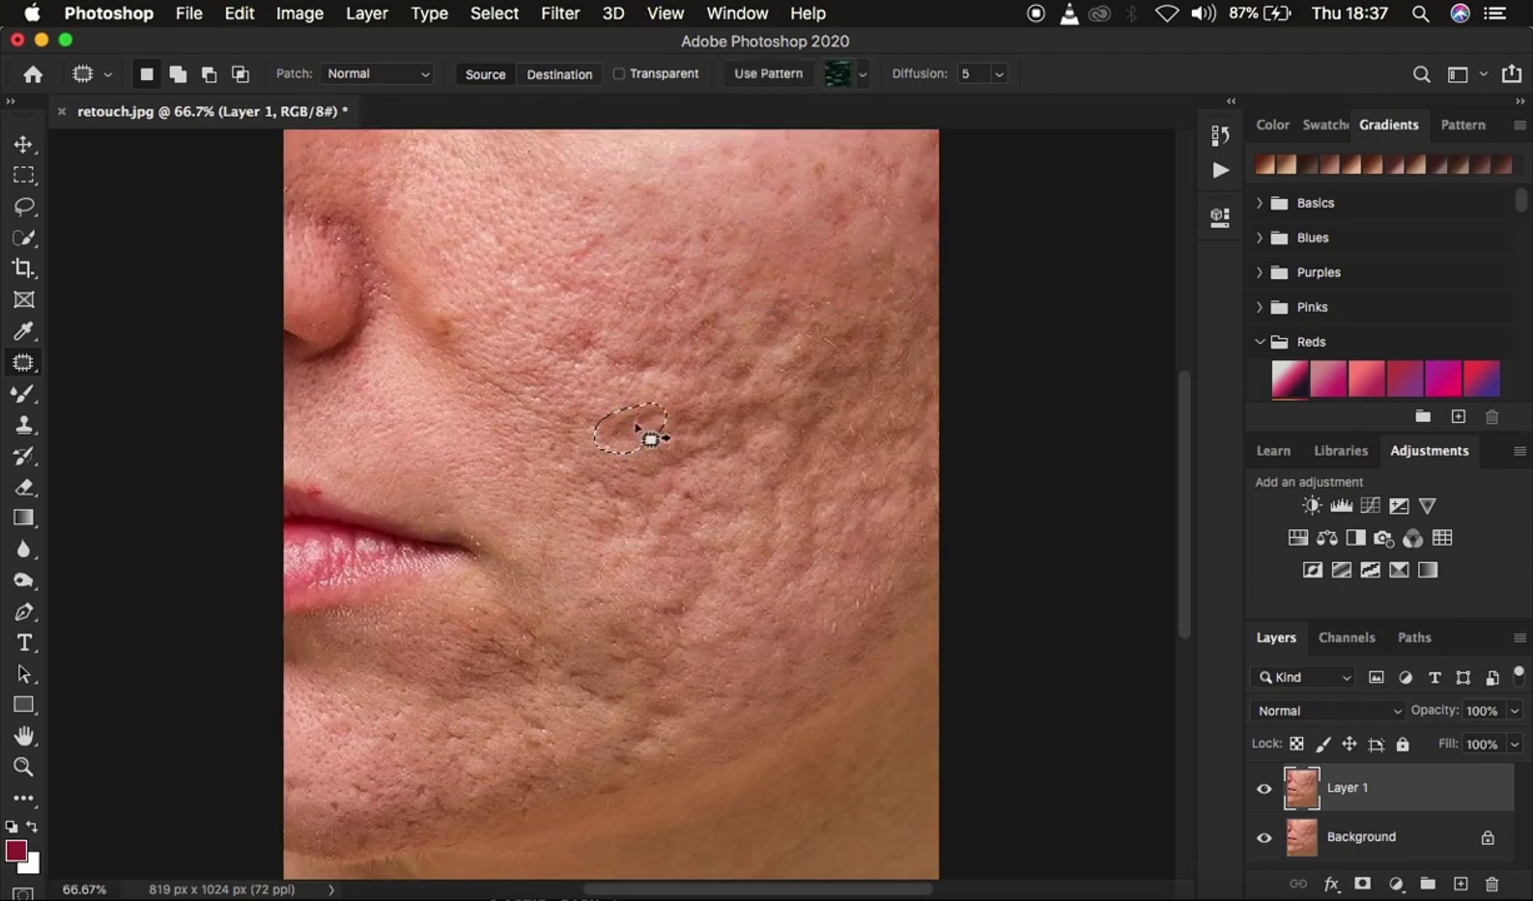
pyautogui.moveTo(817, 493); pyautogui.dragTo(814, 494)
pyautogui.click(801, 598)
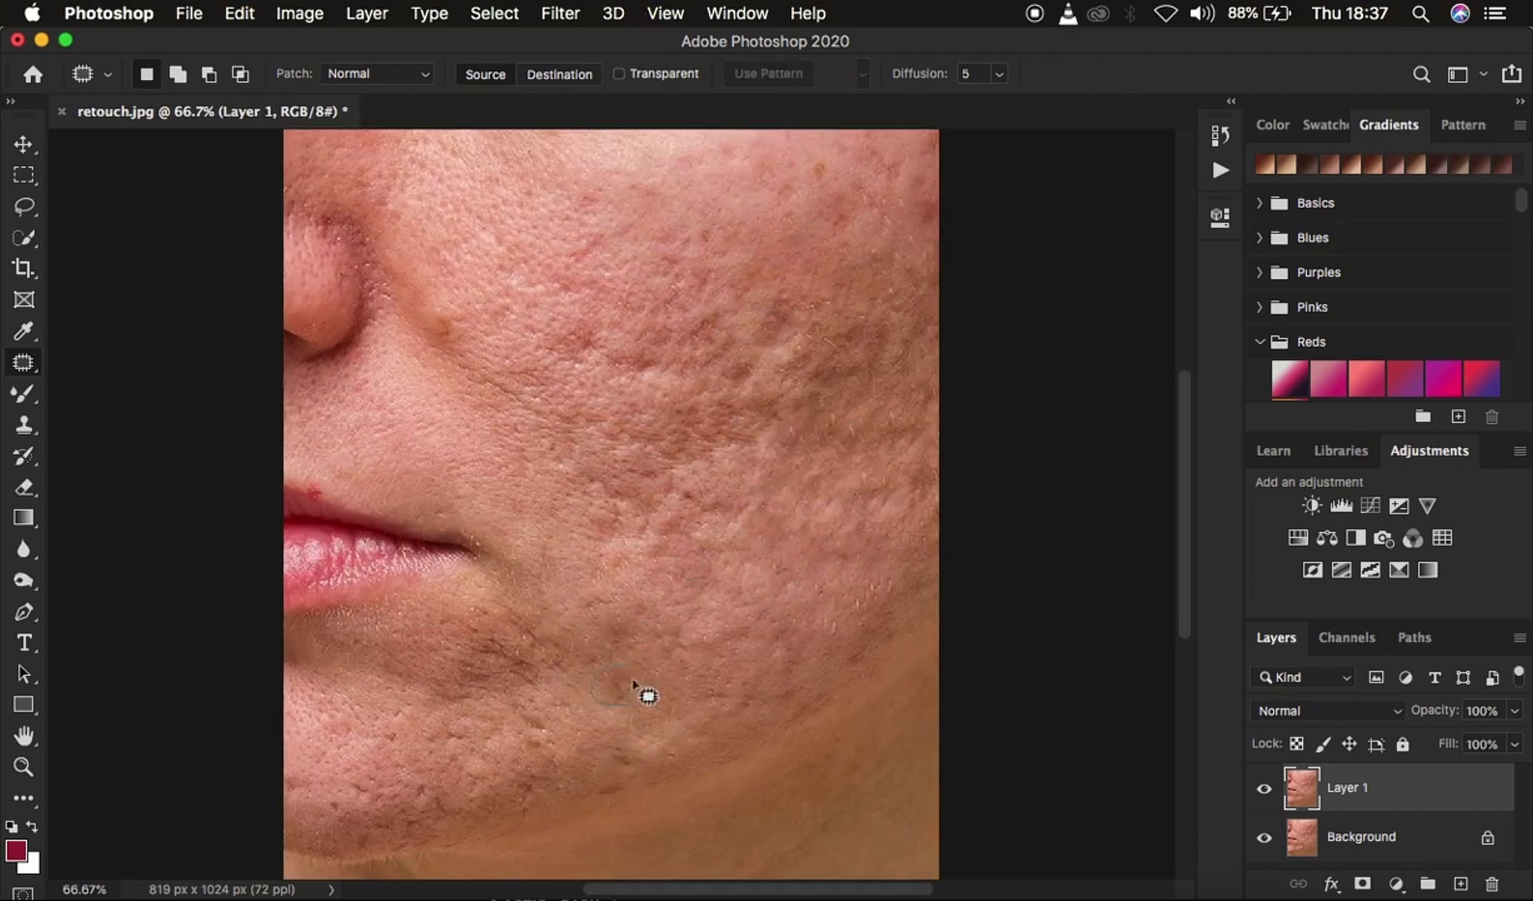
pyautogui.moveTo(596, 663); pyautogui.dragTo(588, 659)
pyautogui.click(547, 643)
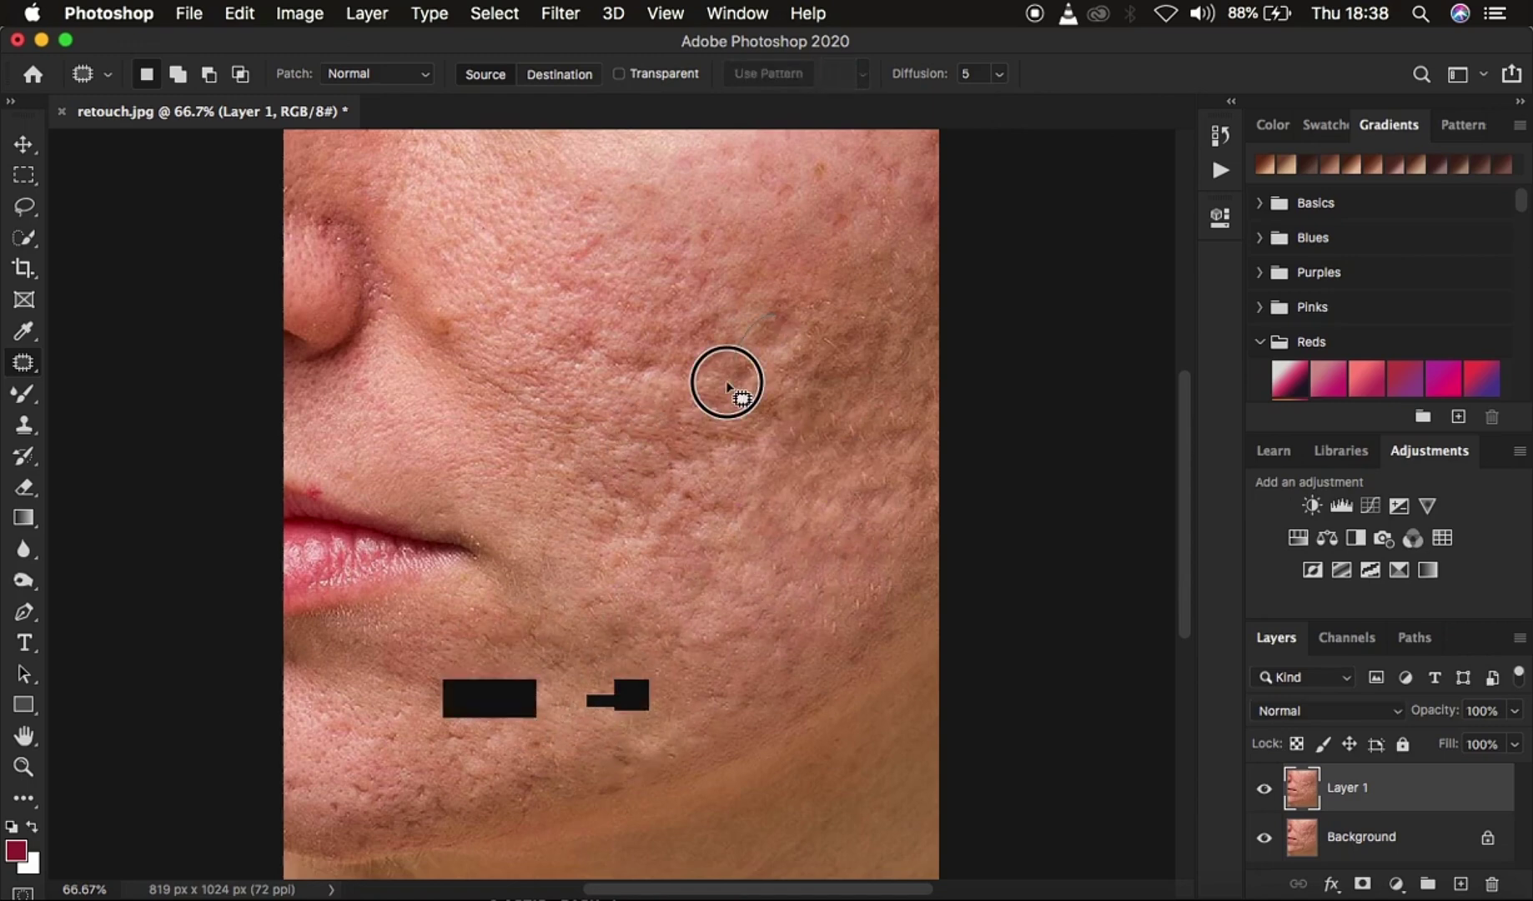
pyautogui.moveTo(647, 354)
pyautogui.mouseDown()
pyautogui.moveTo(646, 315)
pyautogui.moveTo(797, 291)
pyautogui.moveTo(774, 342)
pyautogui.mouseUp()
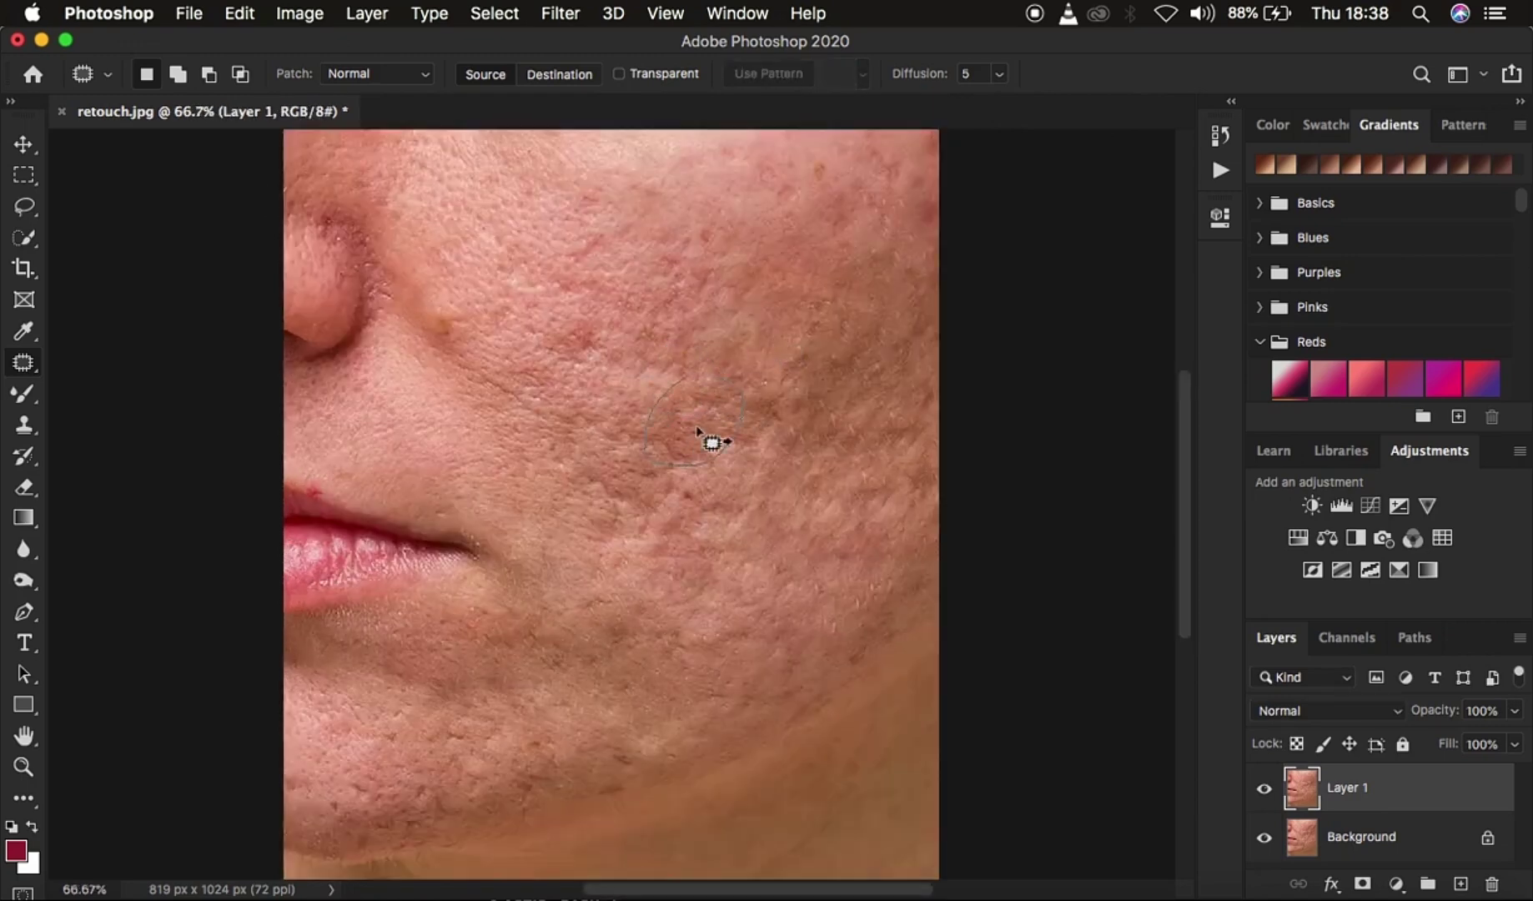
pyautogui.moveTo(613, 443)
pyautogui.mouseDown()
pyautogui.moveTo(656, 408)
pyautogui.moveTo(650, 496)
pyautogui.mouseUp()
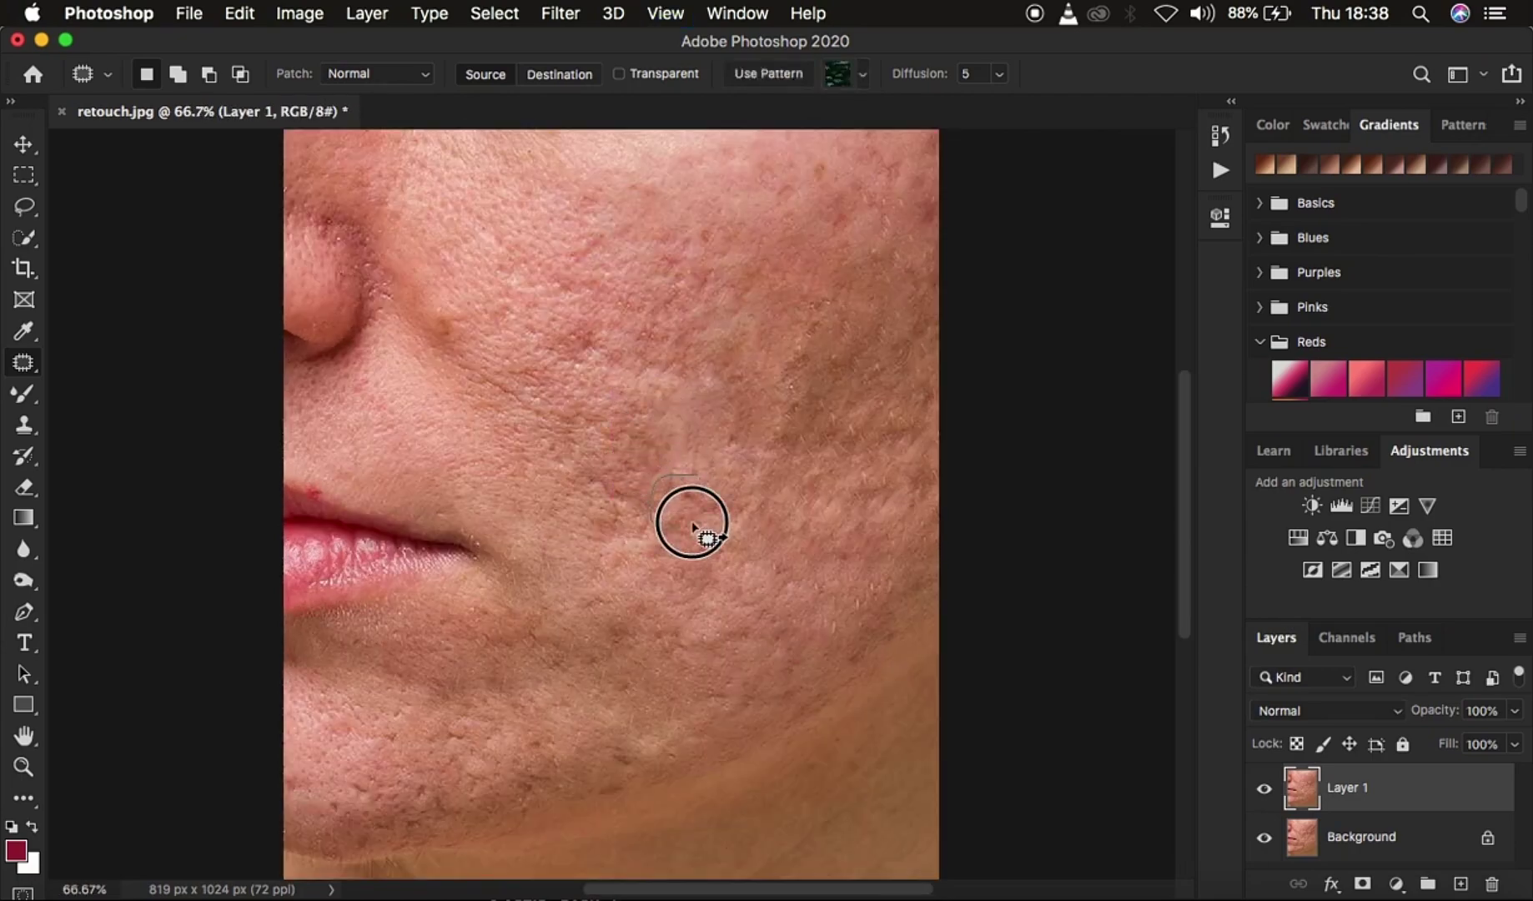
pyautogui.moveTo(814, 513)
pyautogui.mouseDown()
pyautogui.moveTo(854, 484)
pyautogui.moveTo(905, 369)
pyautogui.mouseUp()
pyautogui.moveTo(713, 233)
pyautogui.mouseDown()
pyautogui.moveTo(807, 154)
pyautogui.moveTo(801, 200)
pyautogui.mouseUp()
pyautogui.moveTo(717, 467)
pyautogui.mouseDown()
pyautogui.moveTo(796, 325)
pyautogui.moveTo(885, 342)
pyautogui.mouseUp()
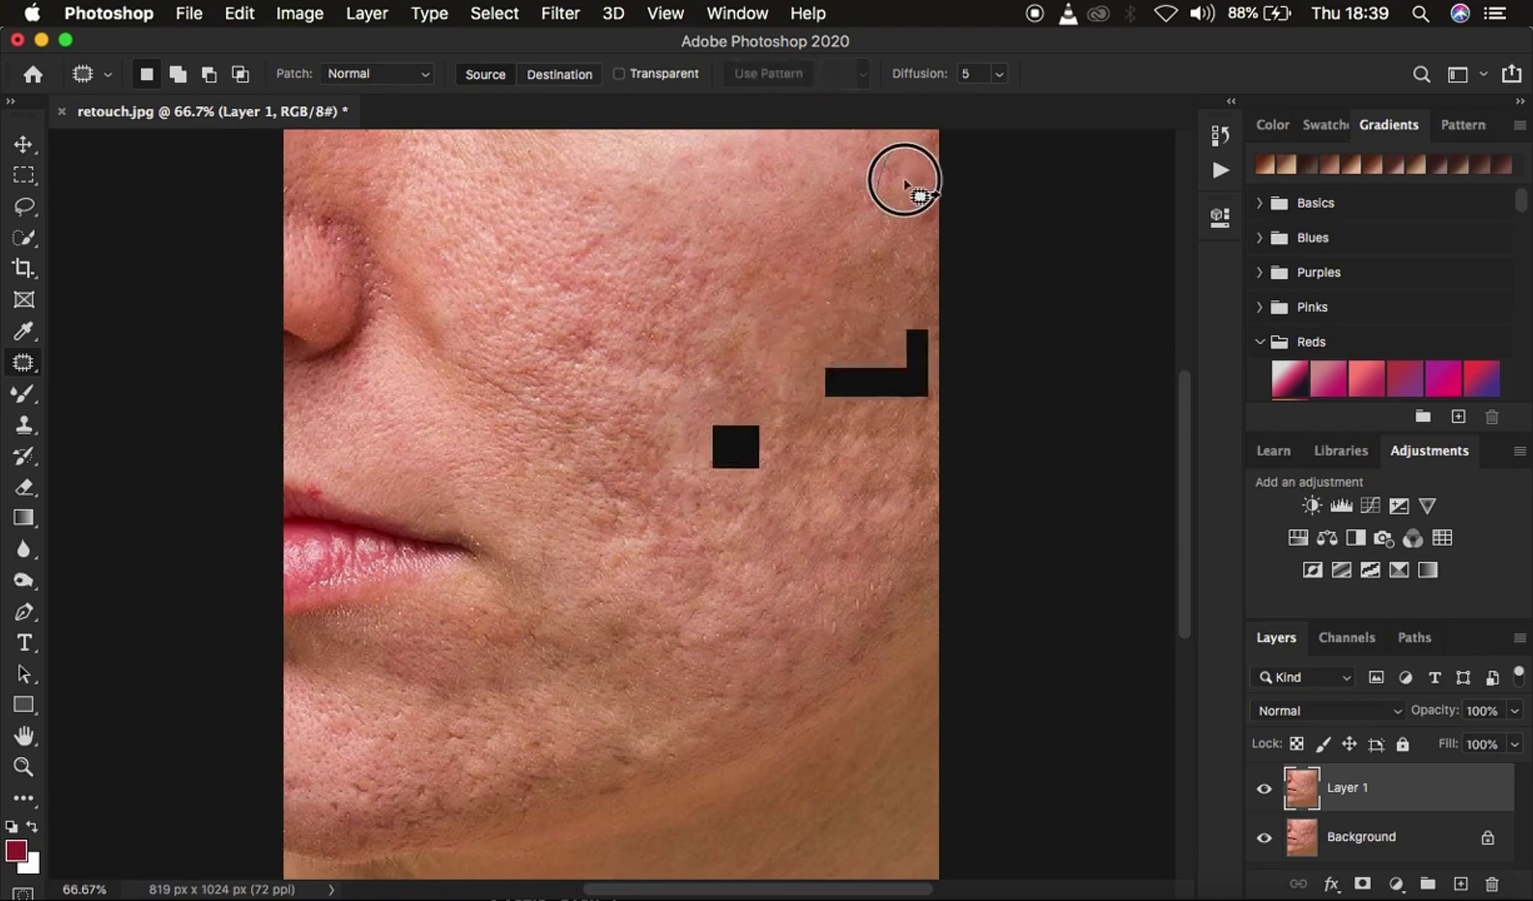
# Step: Patch the remaining uneven areas on the lower cheek, the outer cheek and around the smile line
pyautogui.press('super+minus')
pyautogui.moveTo(719, 511)
pyautogui.mouseDown()
pyautogui.moveTo(550, 678)
pyautogui.moveTo(643, 683)
pyautogui.moveTo(580, 711)
pyautogui.moveTo(550, 668)
pyautogui.mouseUp()
pyautogui.moveTo(726, 392); pyautogui.dragTo(603, 318)
pyautogui.moveTo(807, 246); pyautogui.dragTo(767, 309)
pyautogui.moveTo(613, 471); pyautogui.dragTo(831, 484)
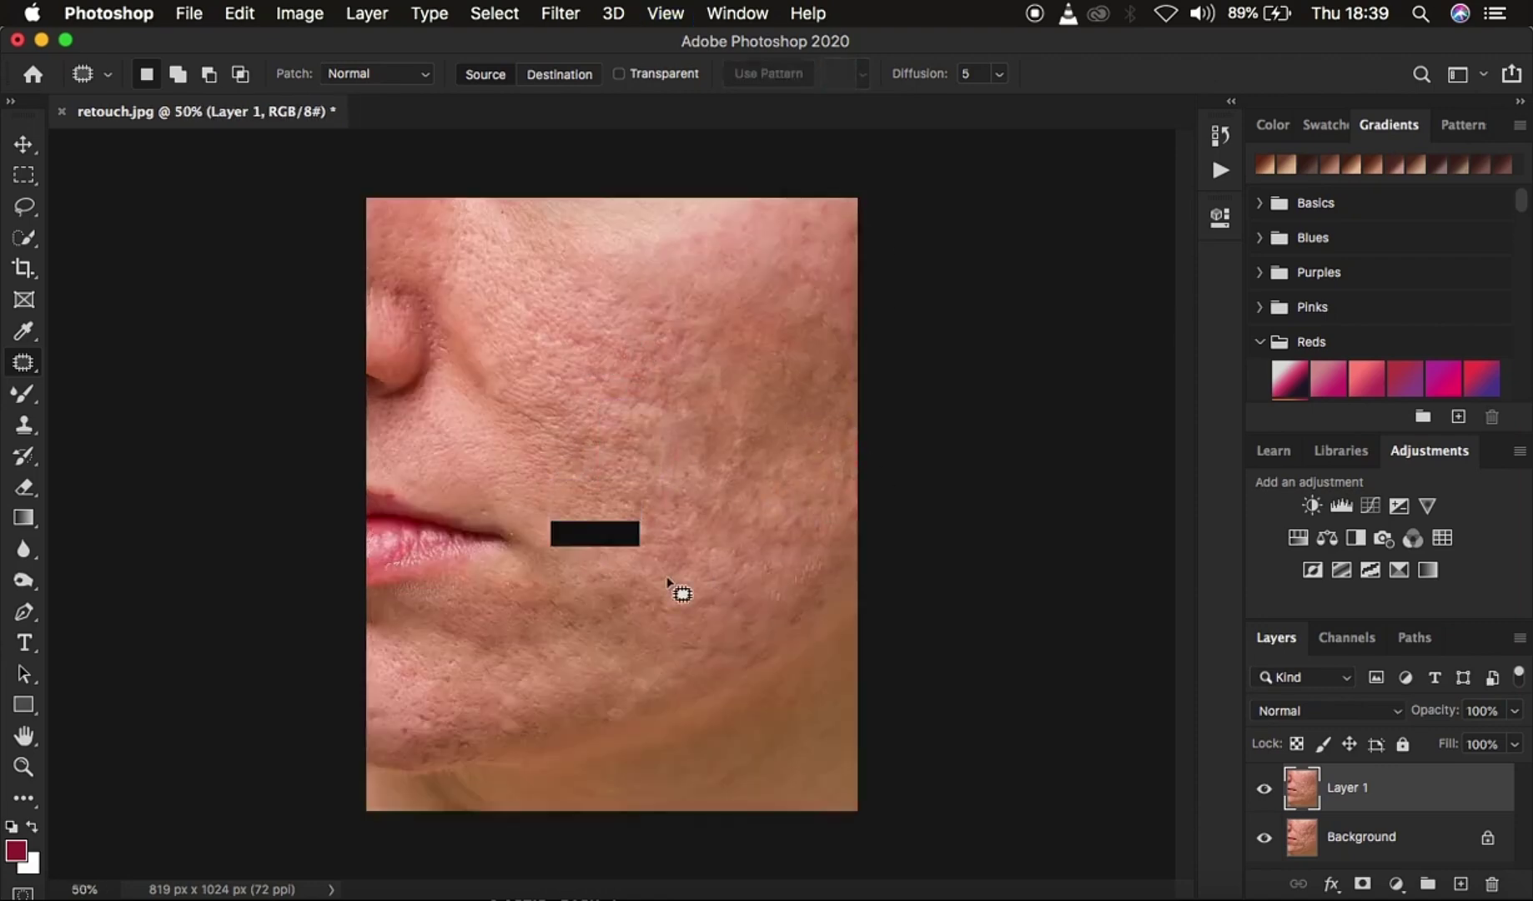
pyautogui.click(619, 627)
pyautogui.click(847, 382)
pyautogui.click(548, 232)
pyautogui.click(542, 399)
# Step: Compare the patched skin with the original by switching Layer 1's visibility off and on
pyautogui.press('super+minus')
pyautogui.press('super+plus')
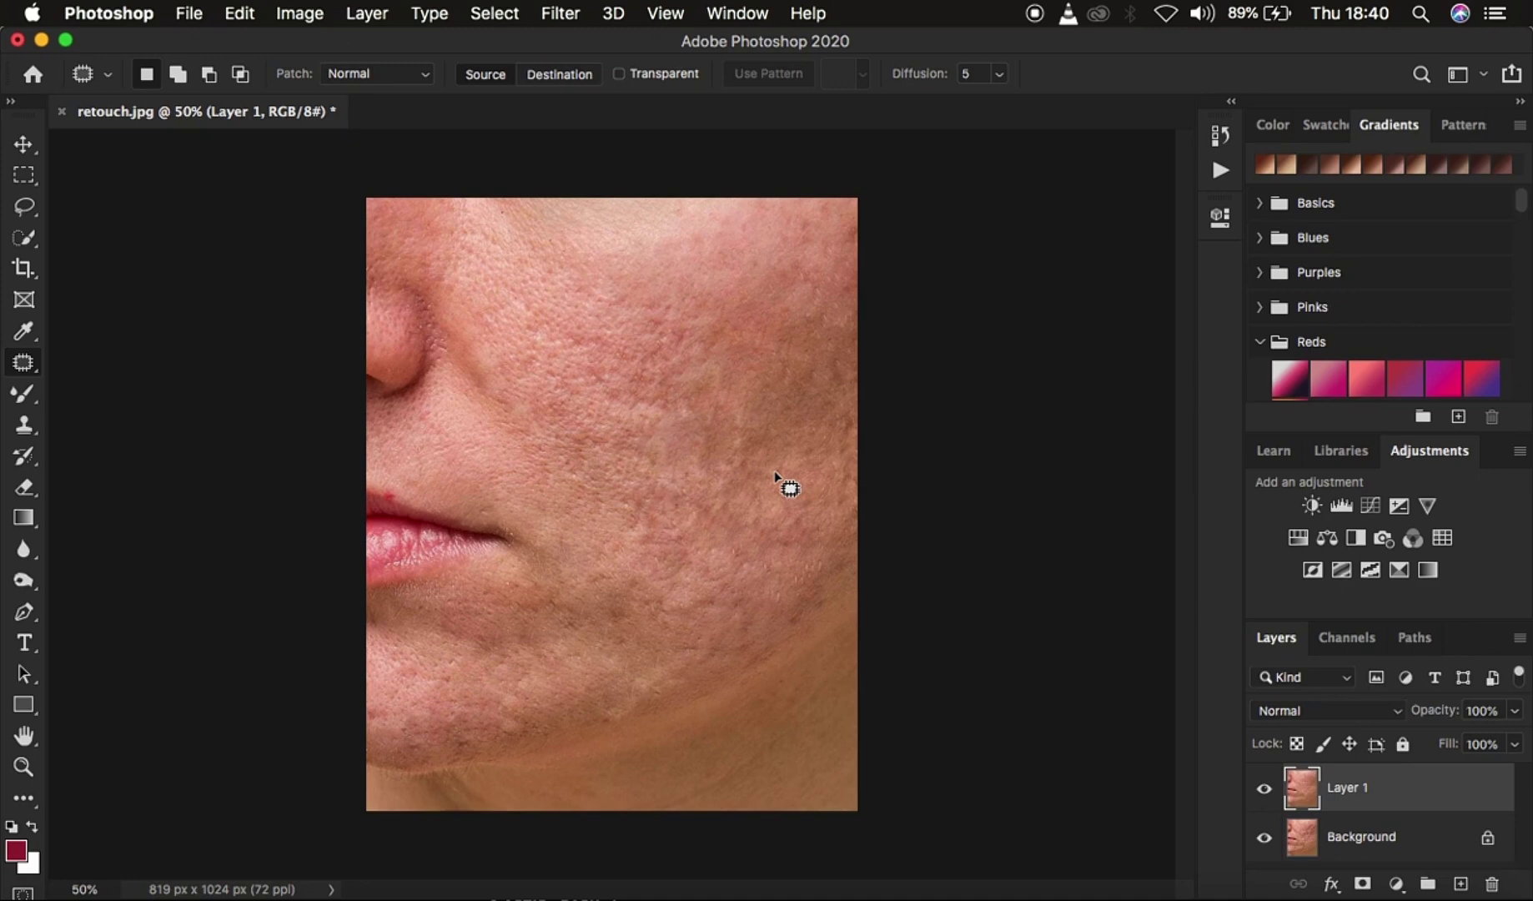
pyautogui.click(1265, 788)
pyautogui.click(1265, 788)
pyautogui.click(1264, 788)
pyautogui.click(1265, 788)
# Step: Duplicate Layer 1, then name the lower layer "low freq" and the upper copy "high freq"
pyautogui.press('super+j')
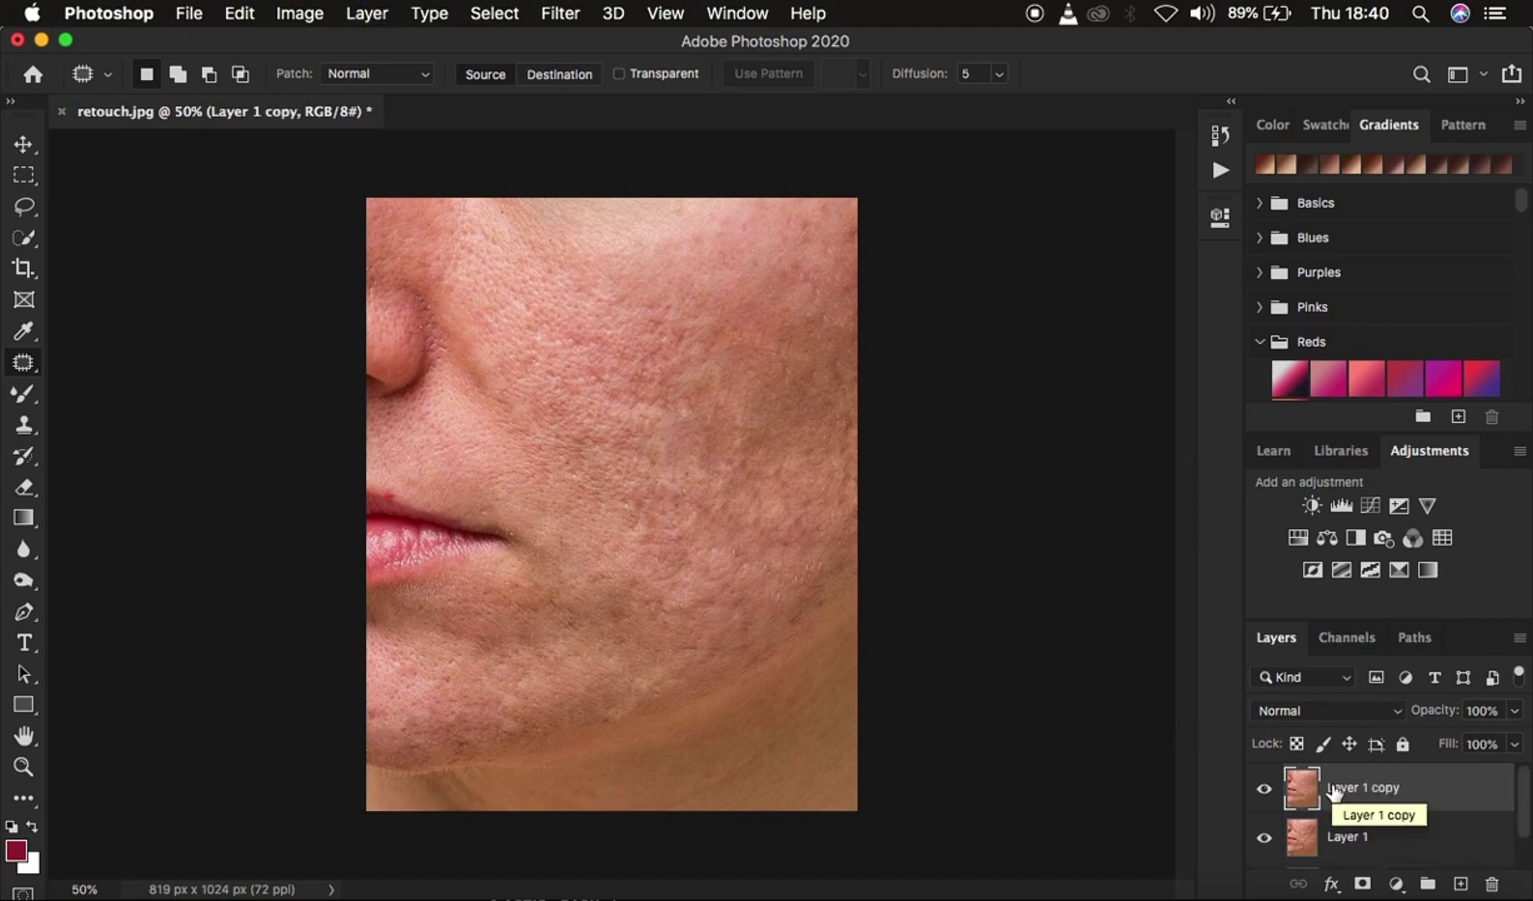
pyautogui.doubleClick(1341, 836)
pyautogui.write('low')
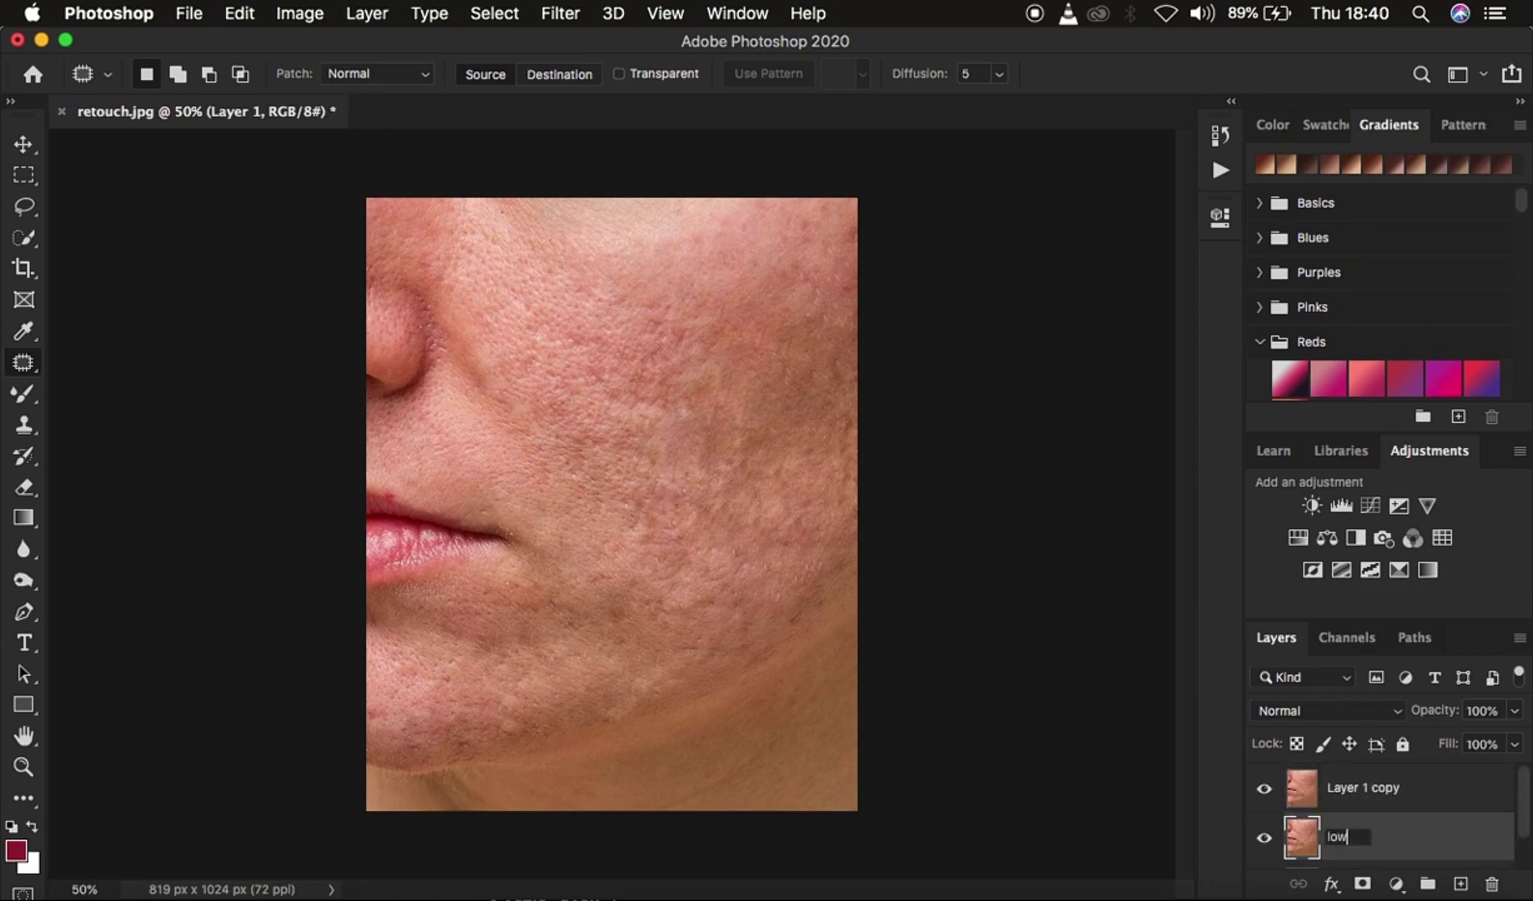
pyautogui.write(' freq')
pyautogui.press('Return')
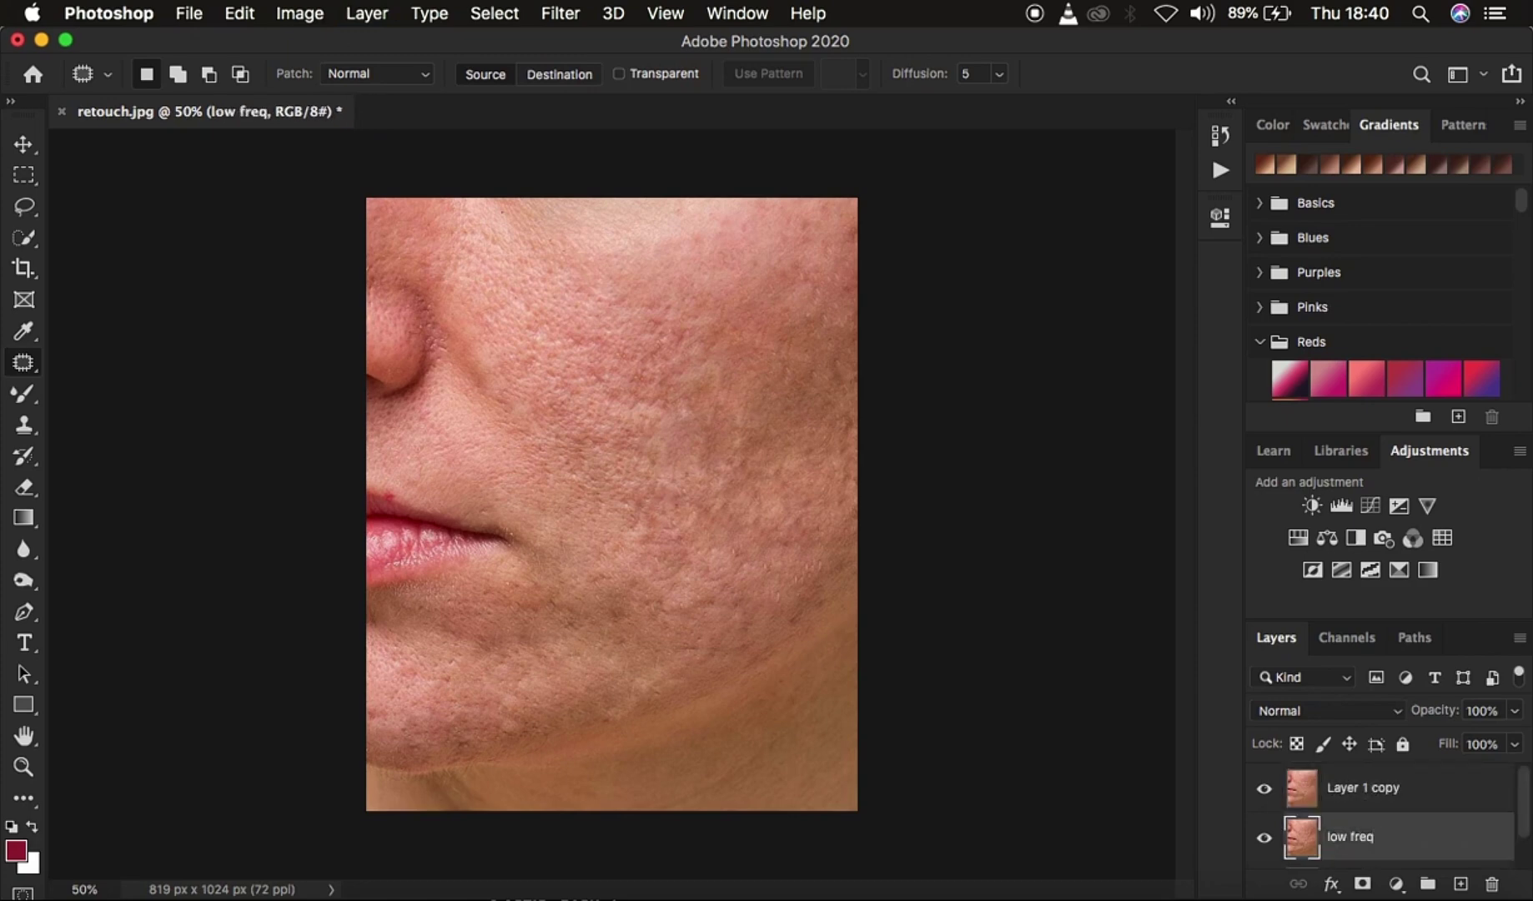
pyautogui.doubleClick(1355, 788)
pyautogui.write('high fre')
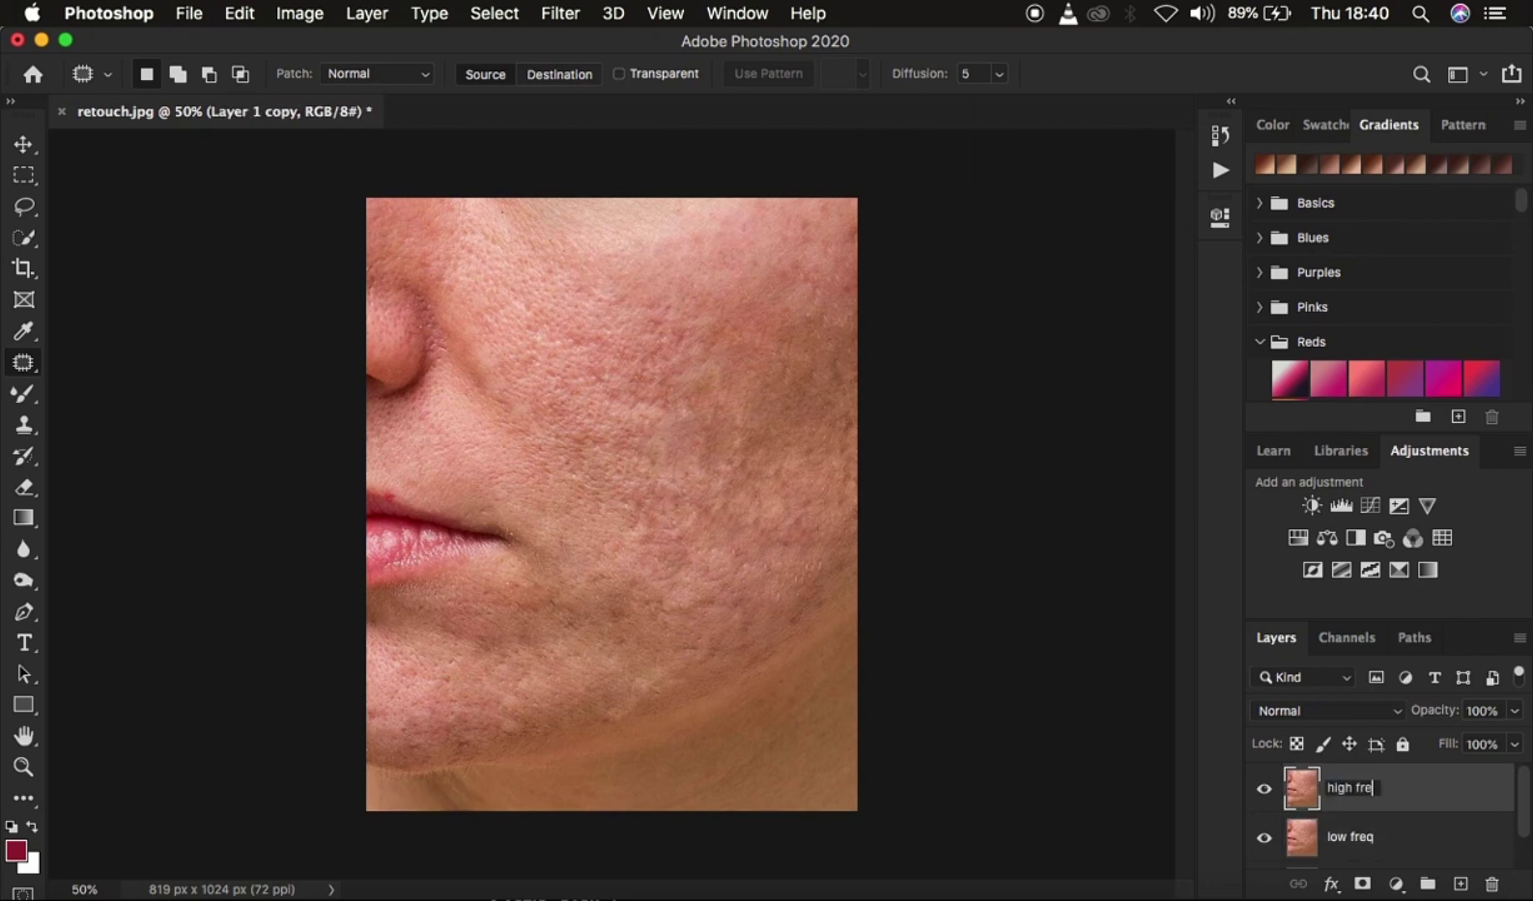
pyautogui.write('q')
pyautogui.press('Return')
# Step: Hide the high freq layer and apply a Gaussian Blur with a 6.0-pixel radius to the low freq layer
pyautogui.click(1397, 840)
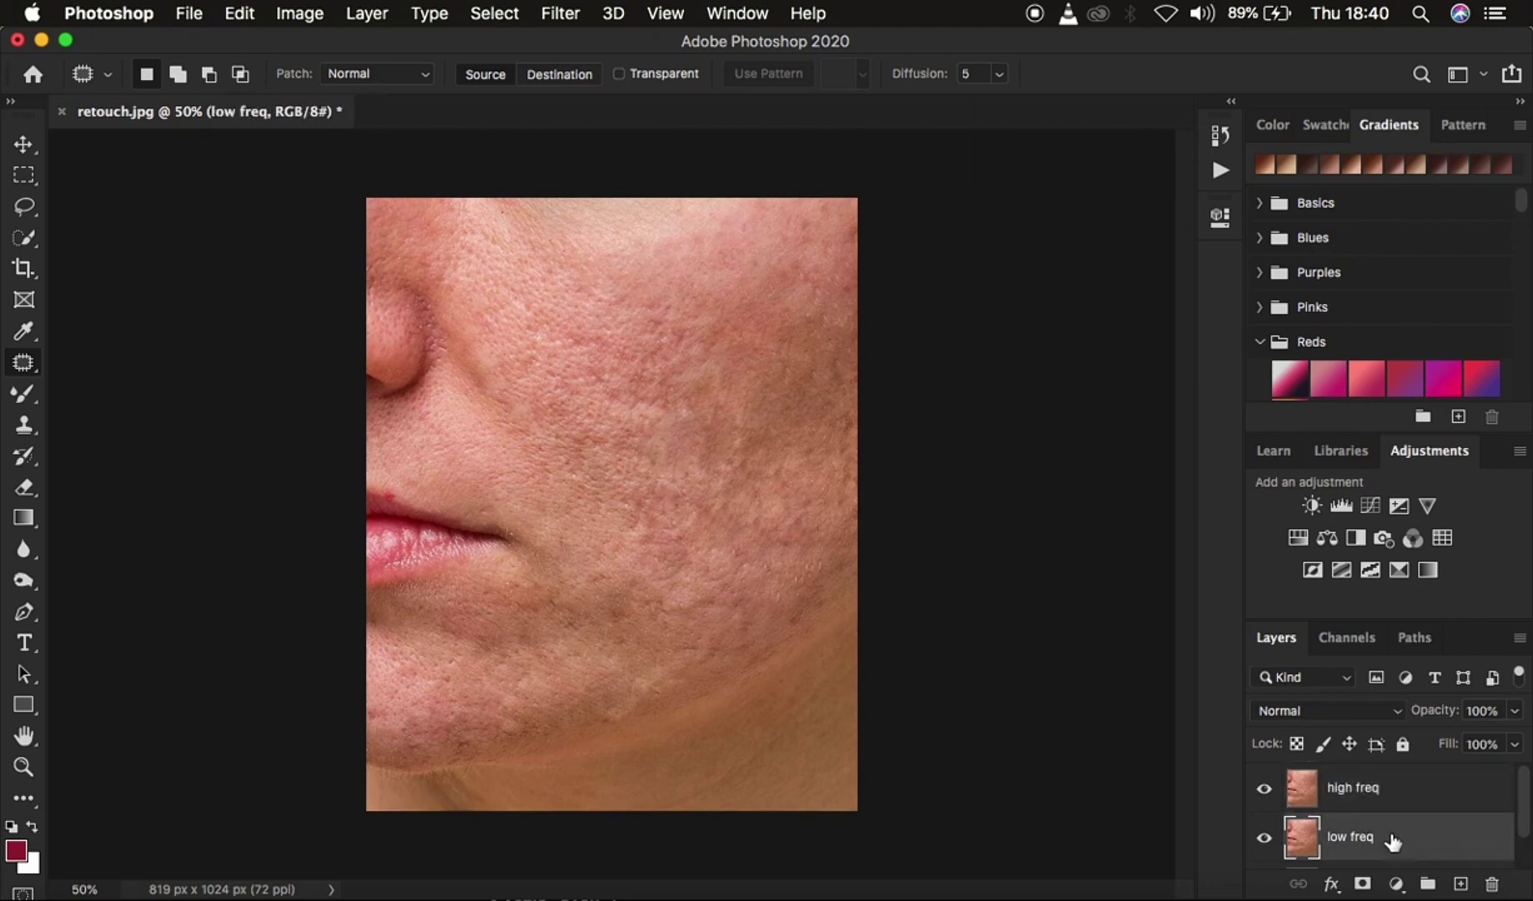
pyautogui.click(1264, 788)
pyautogui.click(570, 15)
pyautogui.moveTo(609, 298)
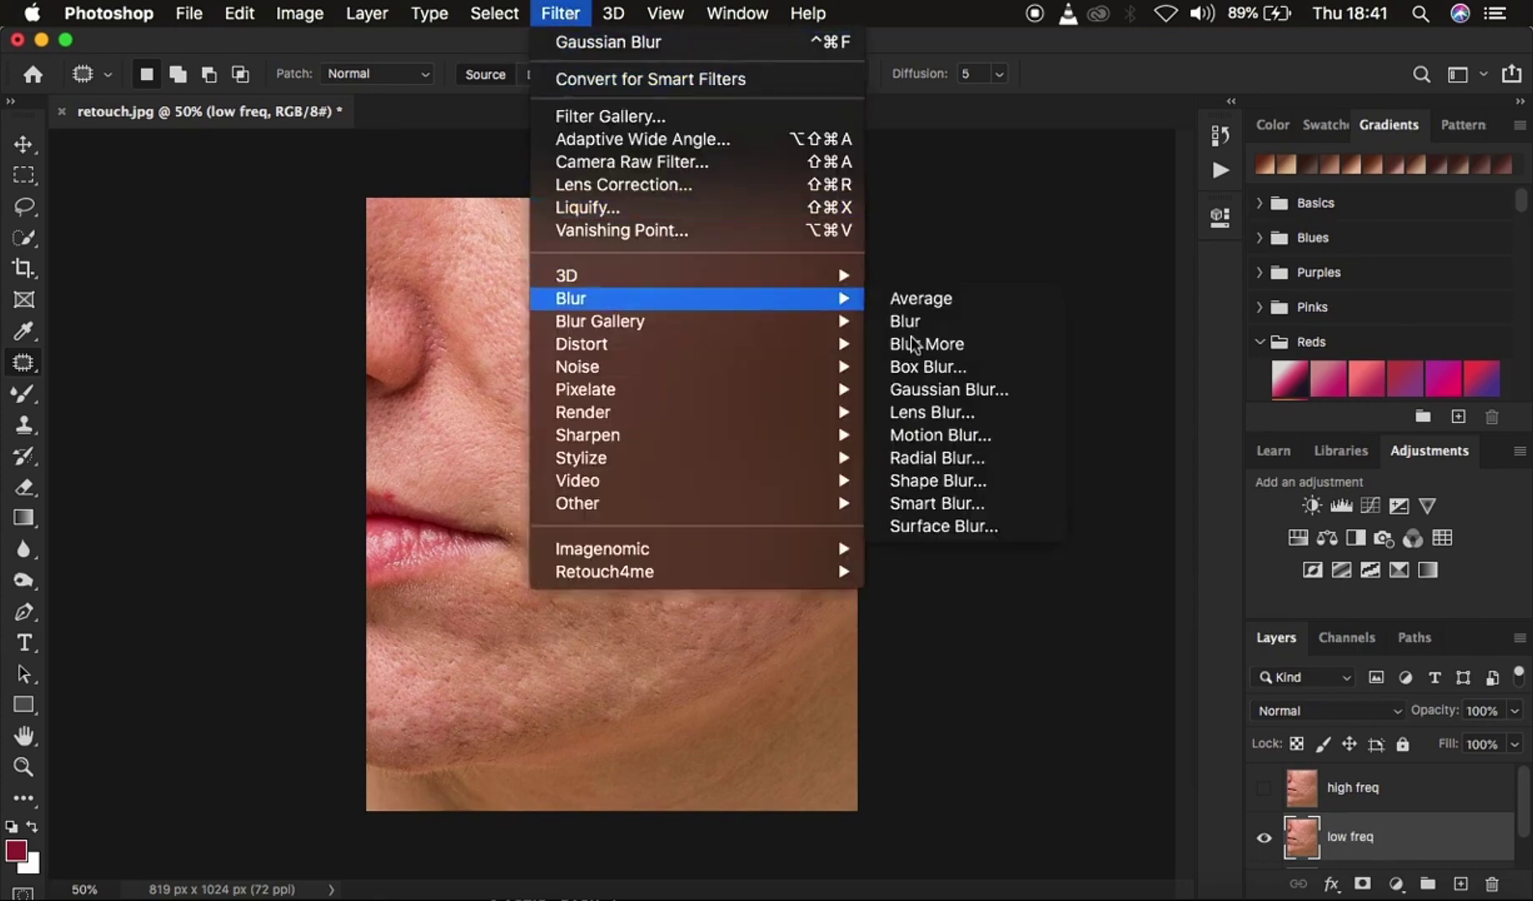
pyautogui.click(961, 393)
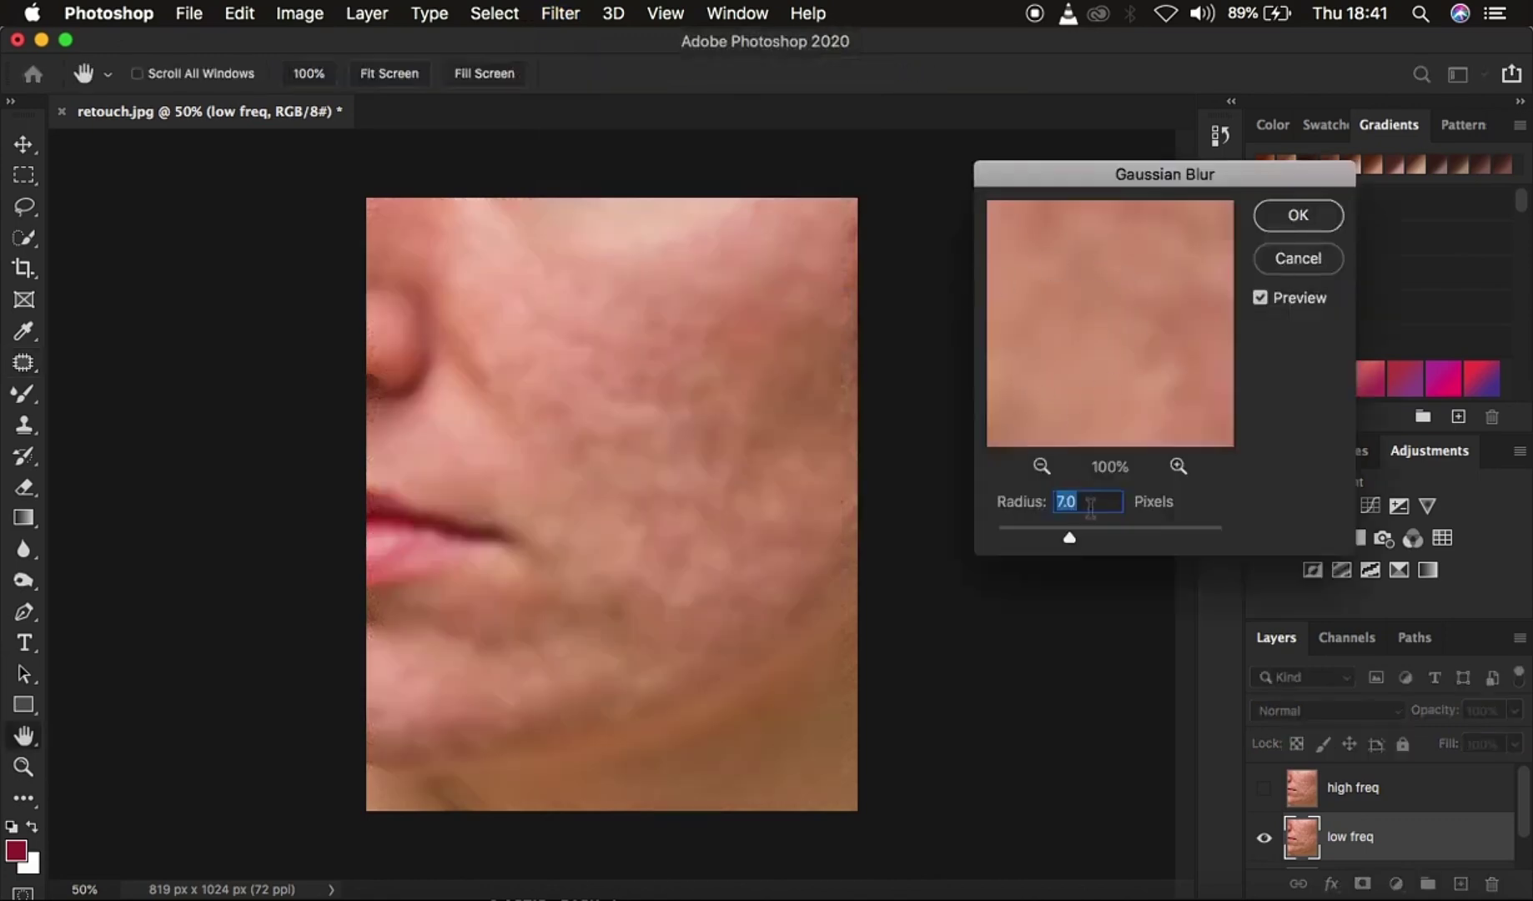
pyautogui.moveTo(1069, 537); pyautogui.dragTo(882, 521)
pyautogui.moveTo(993, 537); pyautogui.dragTo(1046, 542)
pyautogui.moveTo(1051, 543); pyautogui.dragTo(1060, 540)
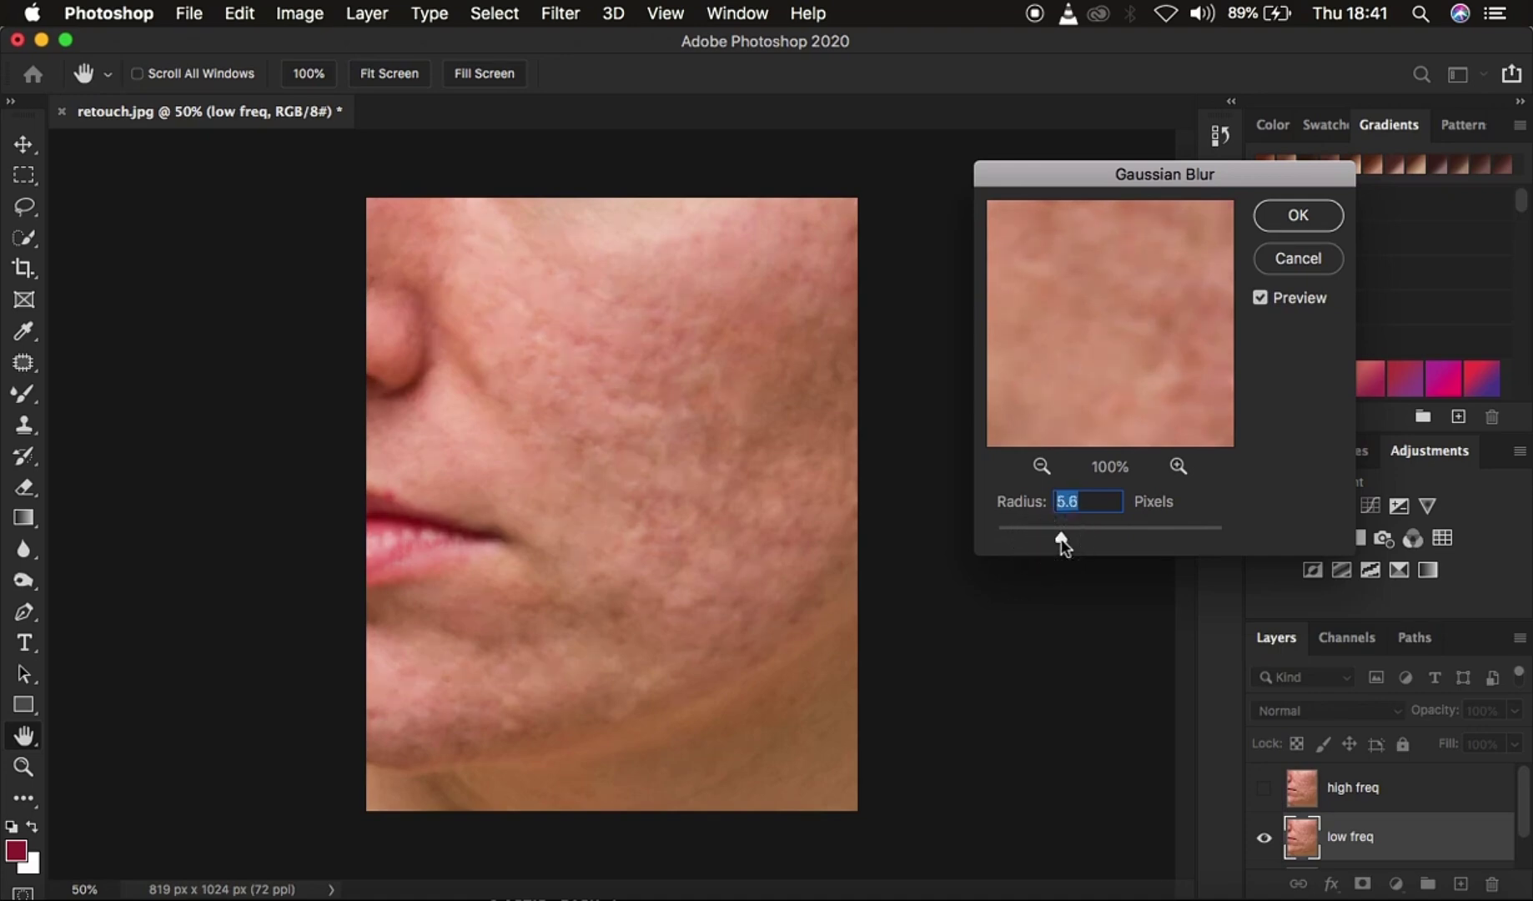
pyautogui.moveTo(1084, 369); pyautogui.dragTo(1078, 267)
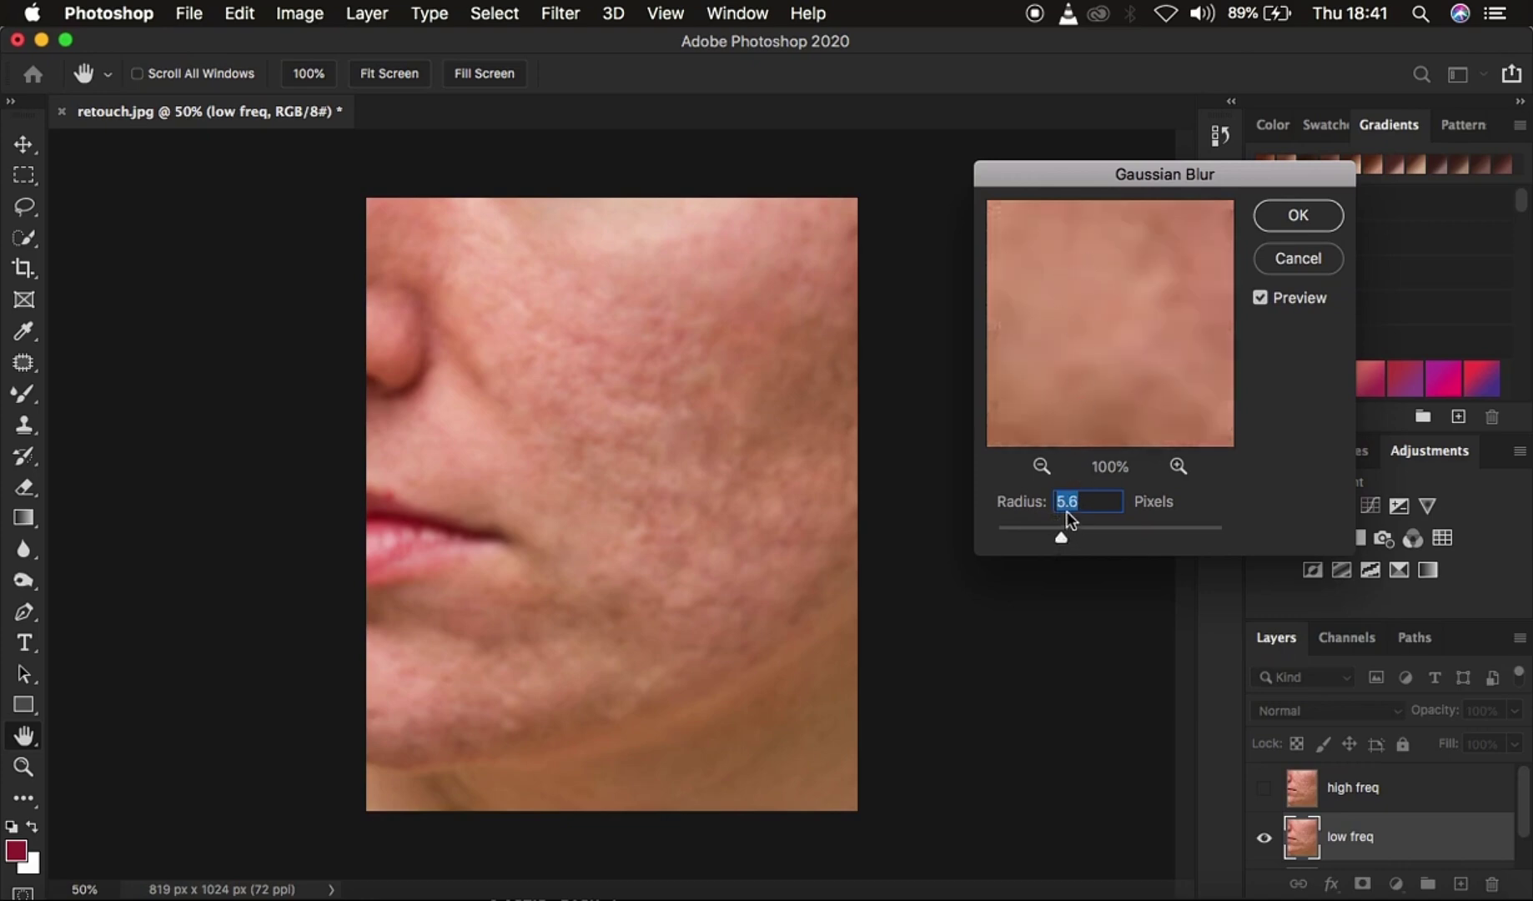
pyautogui.moveTo(1065, 546); pyautogui.dragTo(1066, 542)
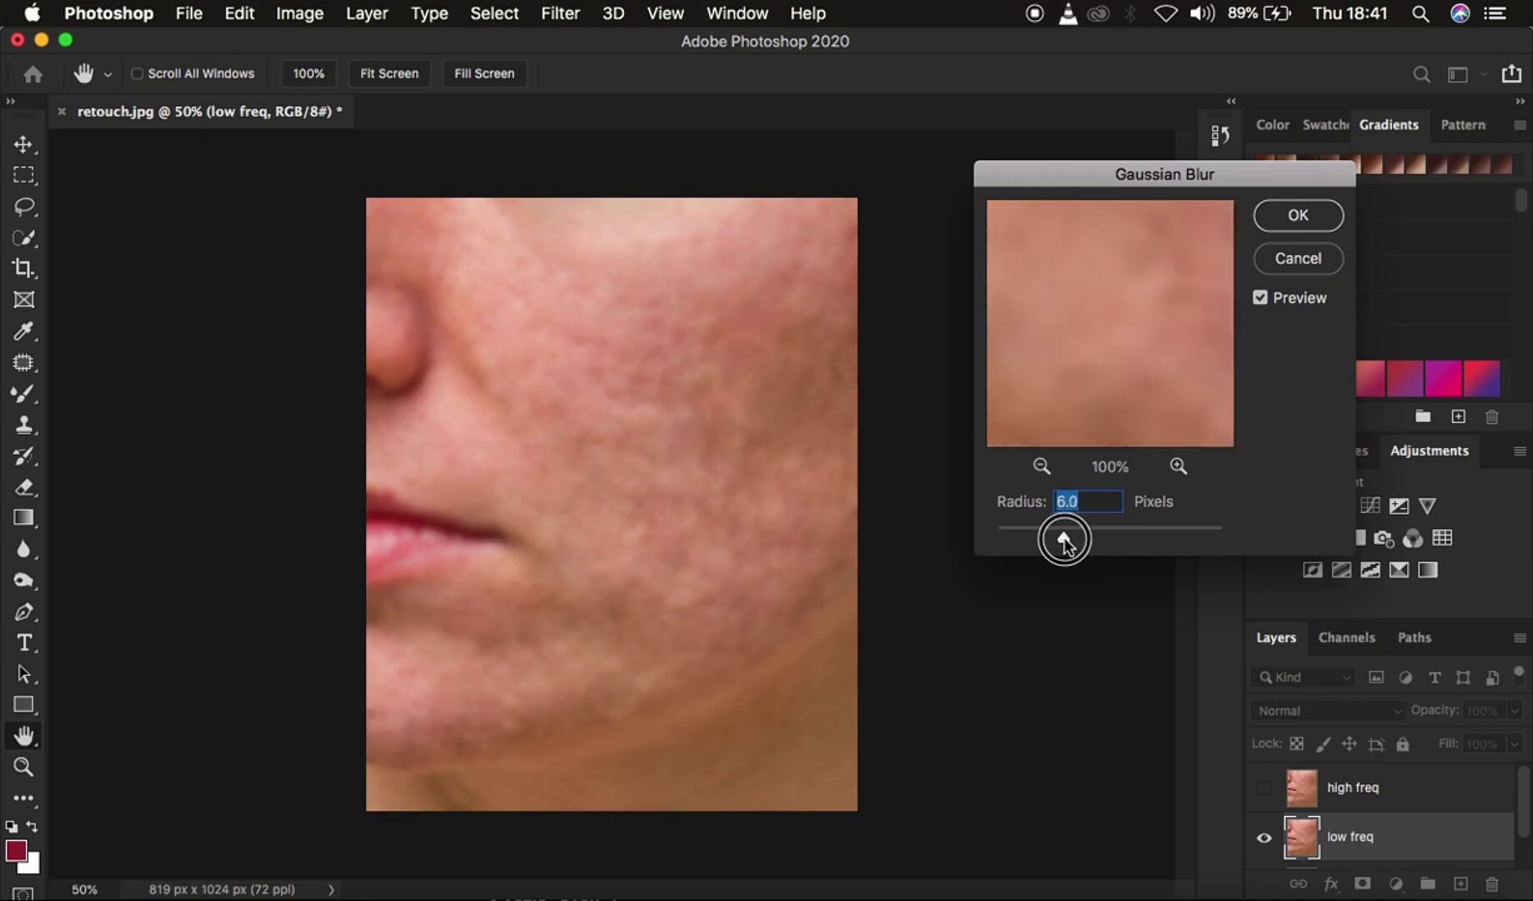
pyautogui.moveTo(1105, 332); pyautogui.dragTo(1088, 395)
pyautogui.click(1041, 465)
pyautogui.click(1042, 466)
pyautogui.click(1042, 465)
pyautogui.moveTo(1153, 288); pyautogui.dragTo(1139, 356)
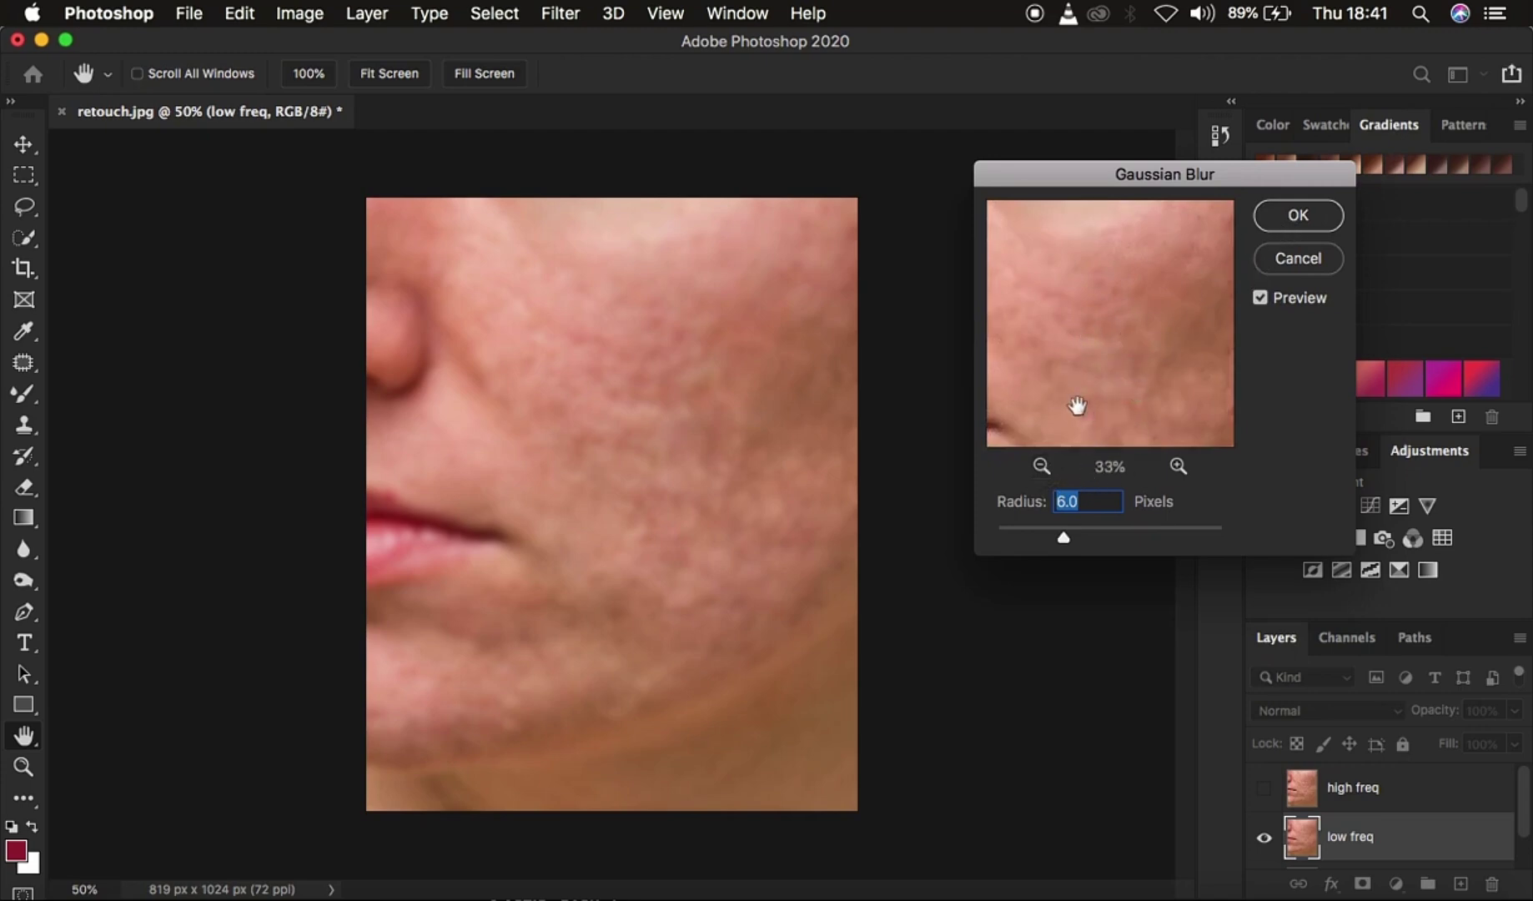
pyautogui.click(1295, 218)
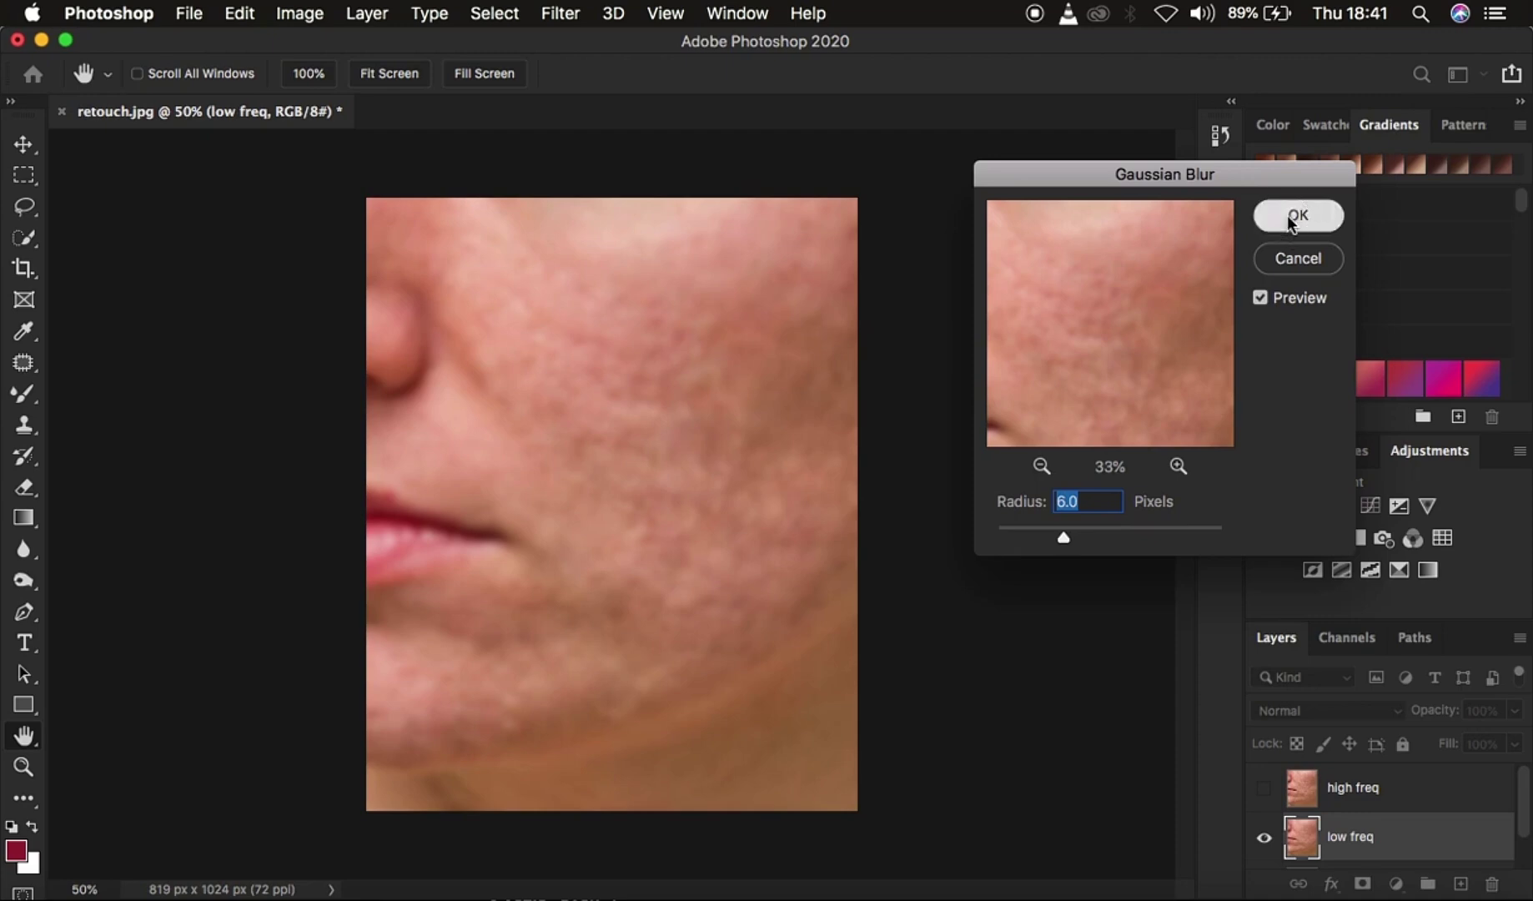
# Step: Show the high freq layer and use Apply Image on it with the low freq layer, RGB channel, Subtract blending, scale 2 and offset 128
pyautogui.click(1378, 797)
pyautogui.click(1264, 789)
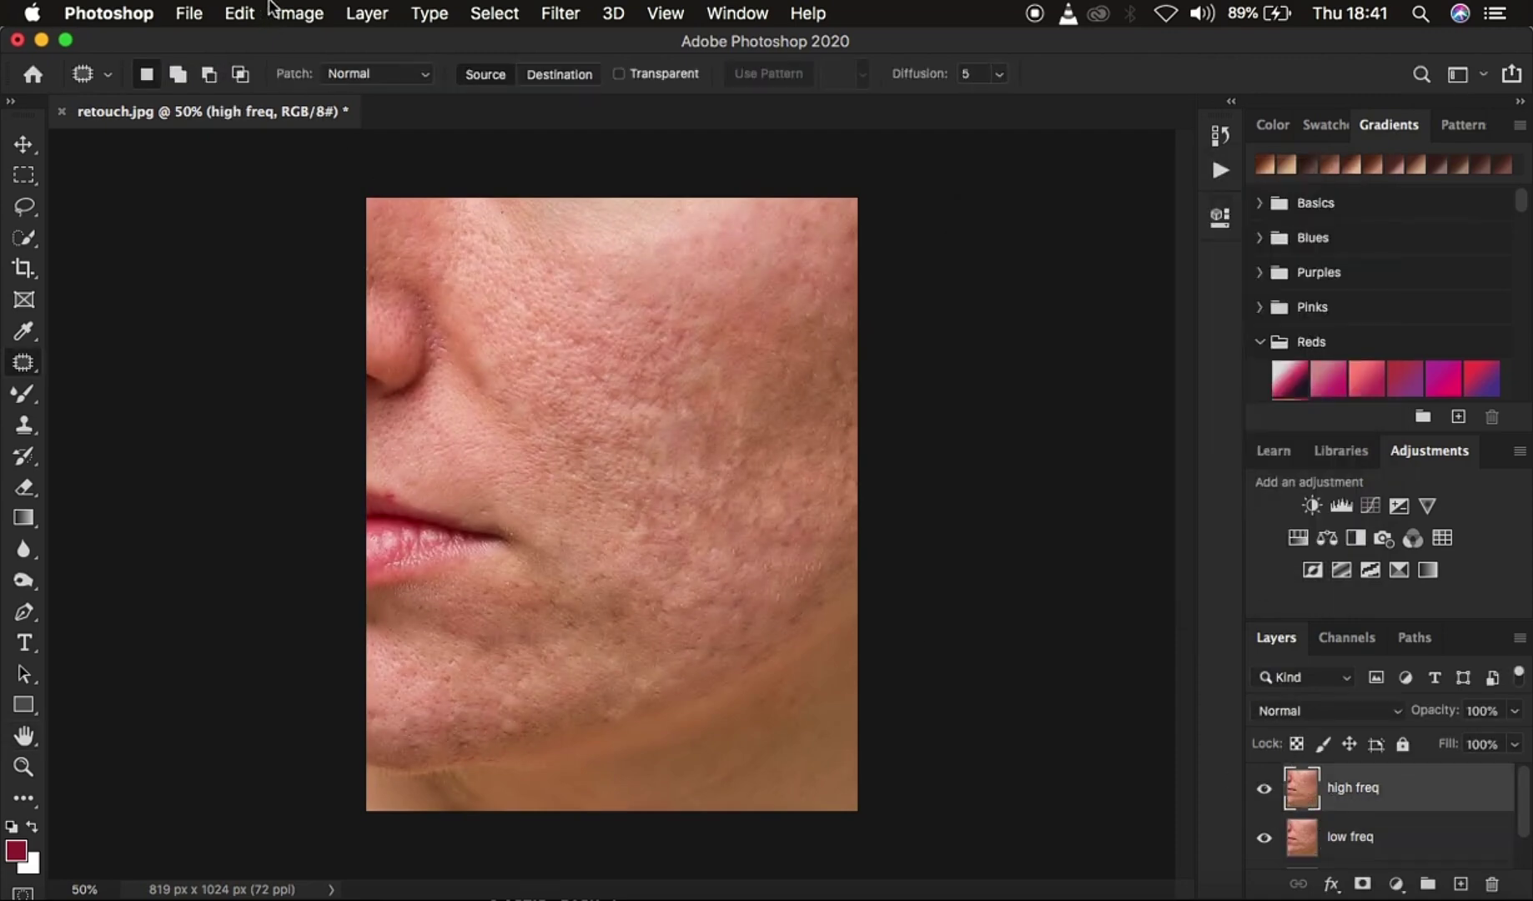
pyautogui.click(297, 12)
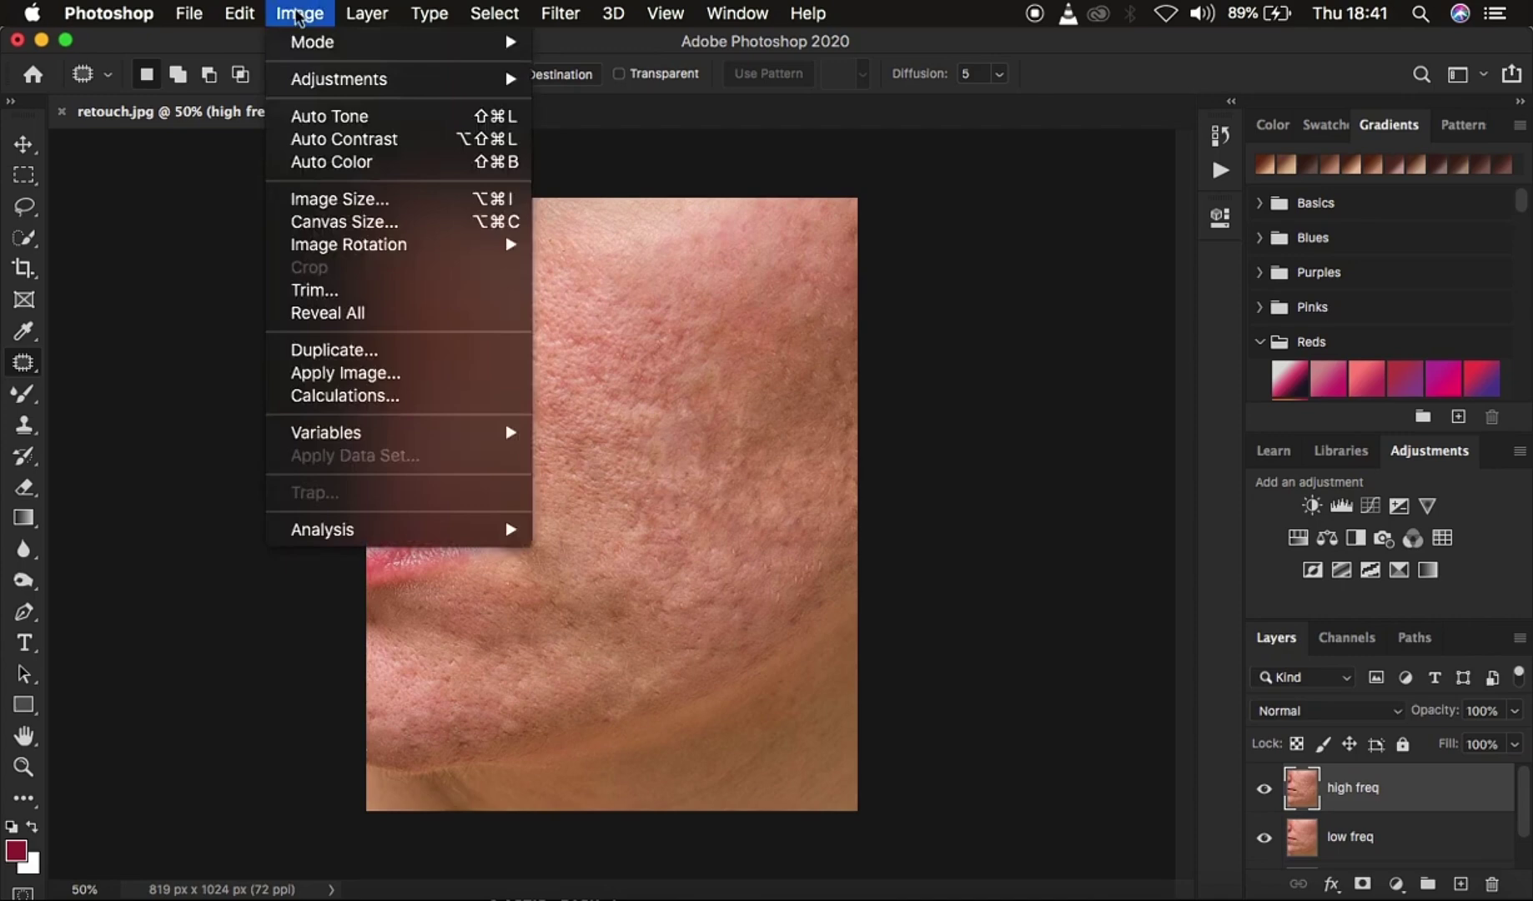
pyautogui.click(345, 372)
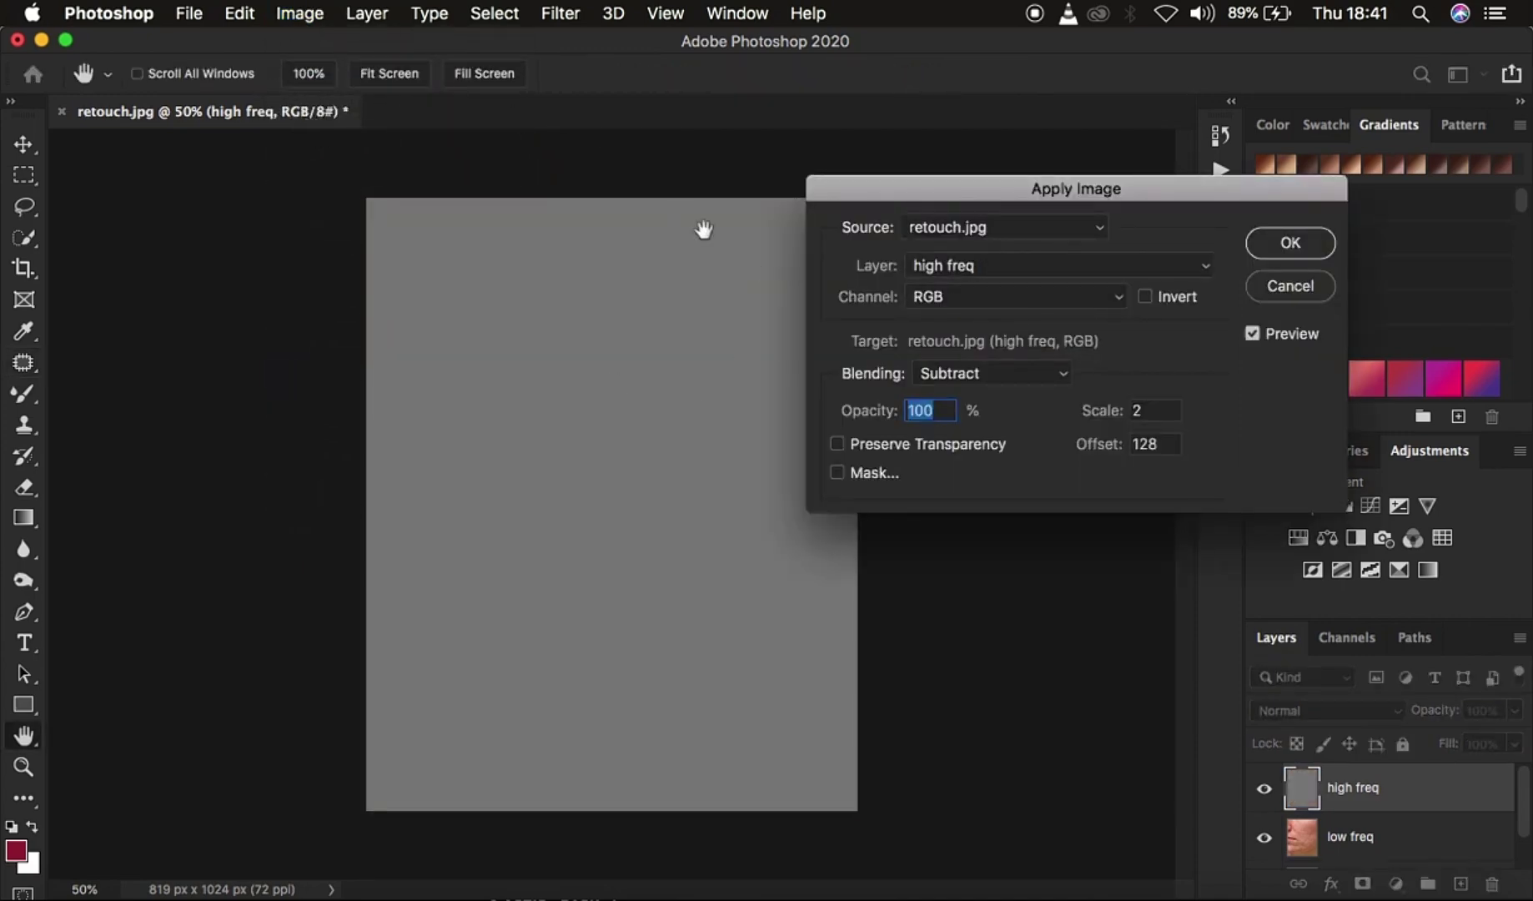
pyautogui.click(961, 298)
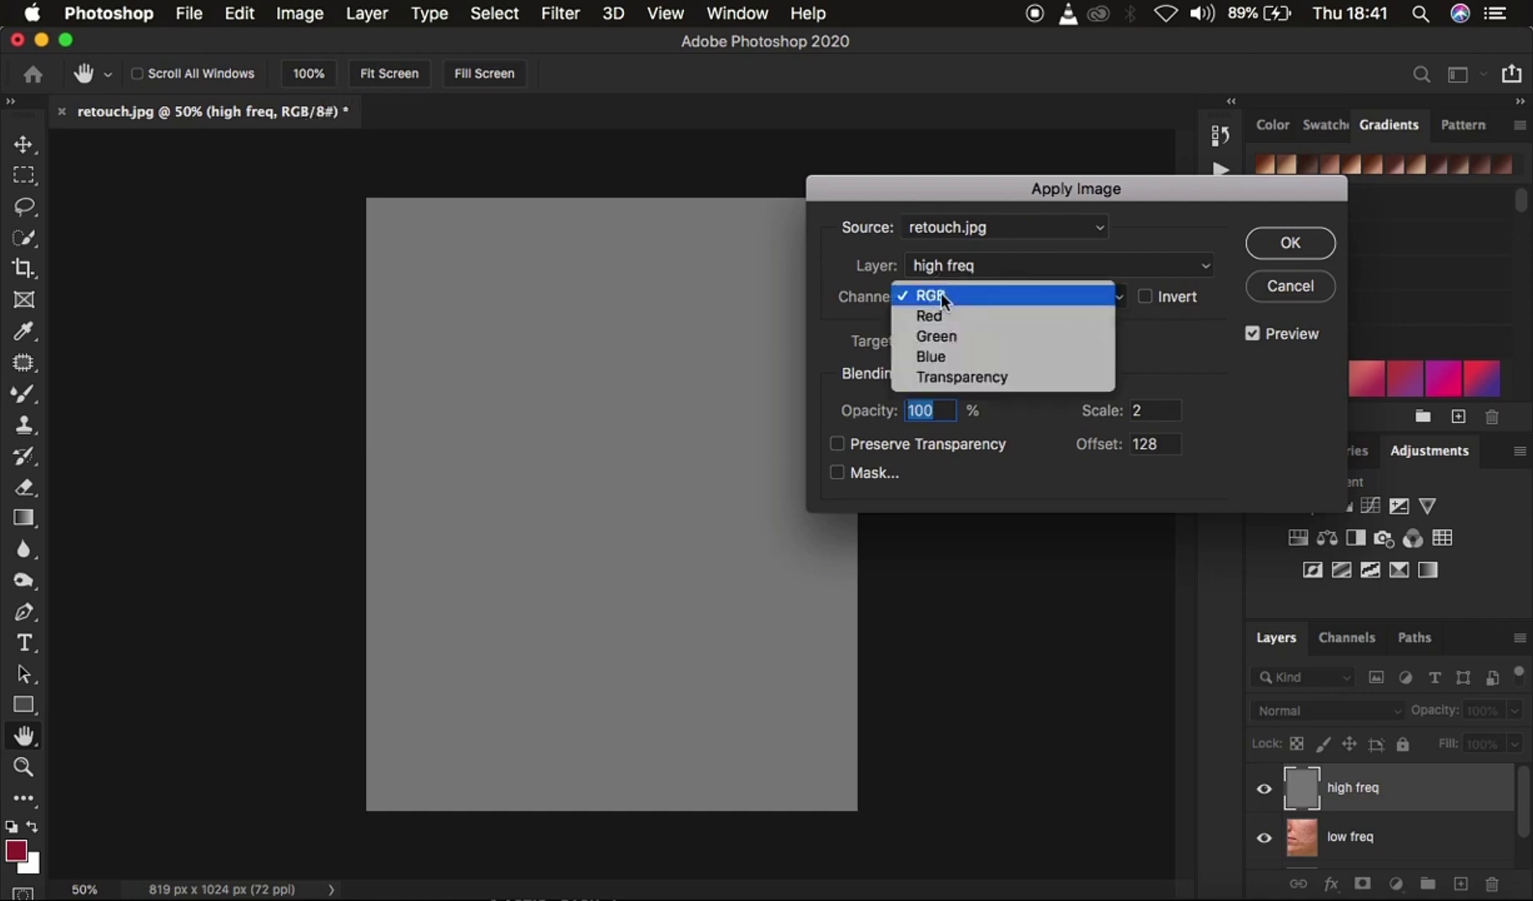
pyautogui.click(947, 297)
pyautogui.click(954, 263)
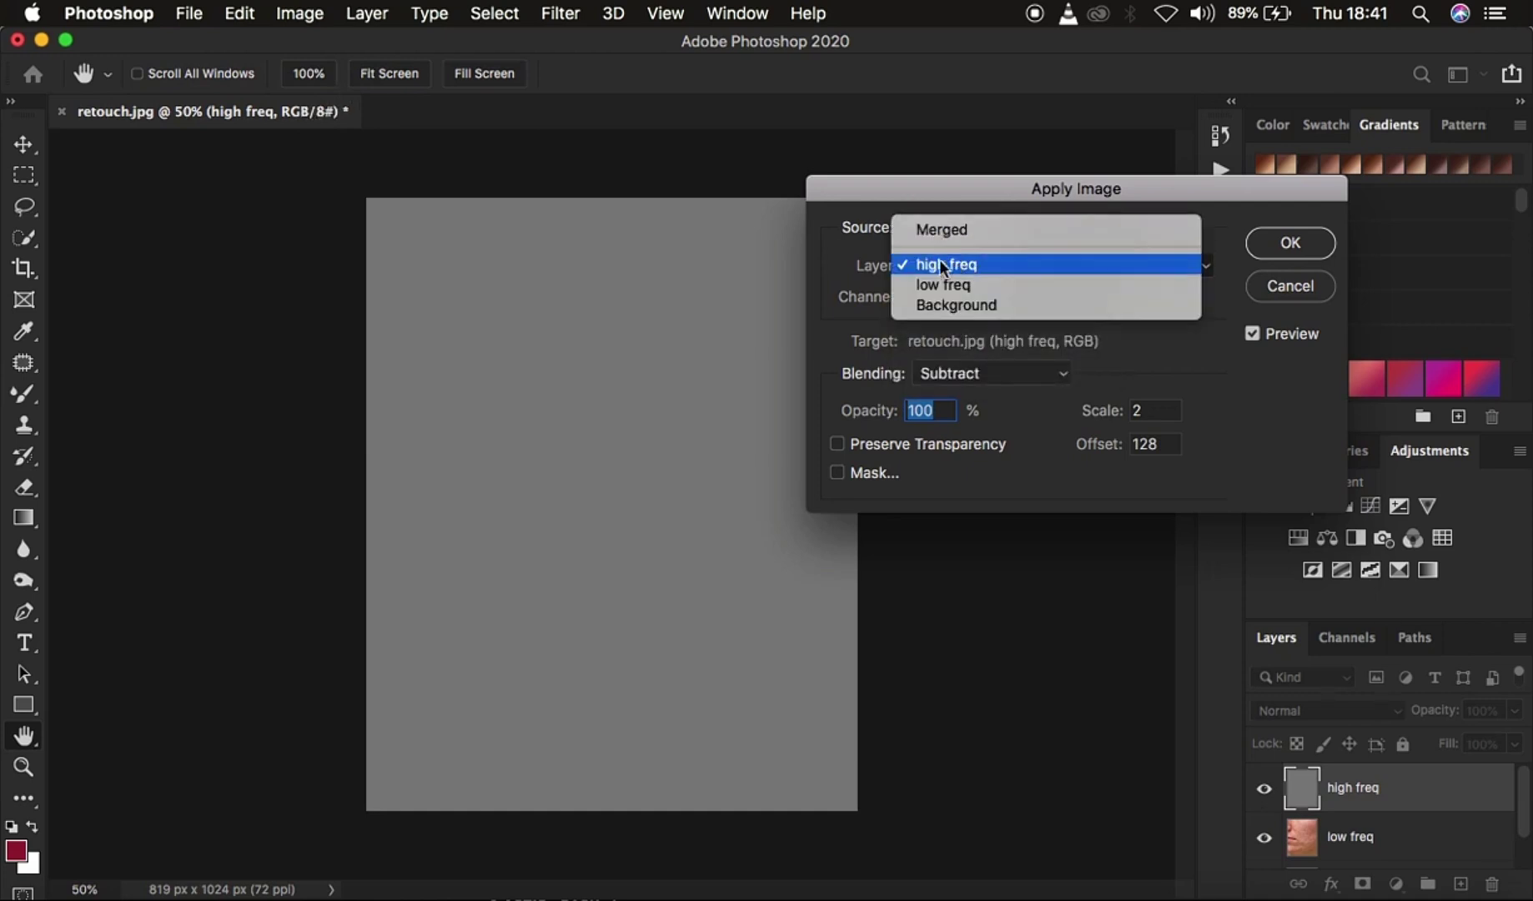
pyautogui.click(952, 285)
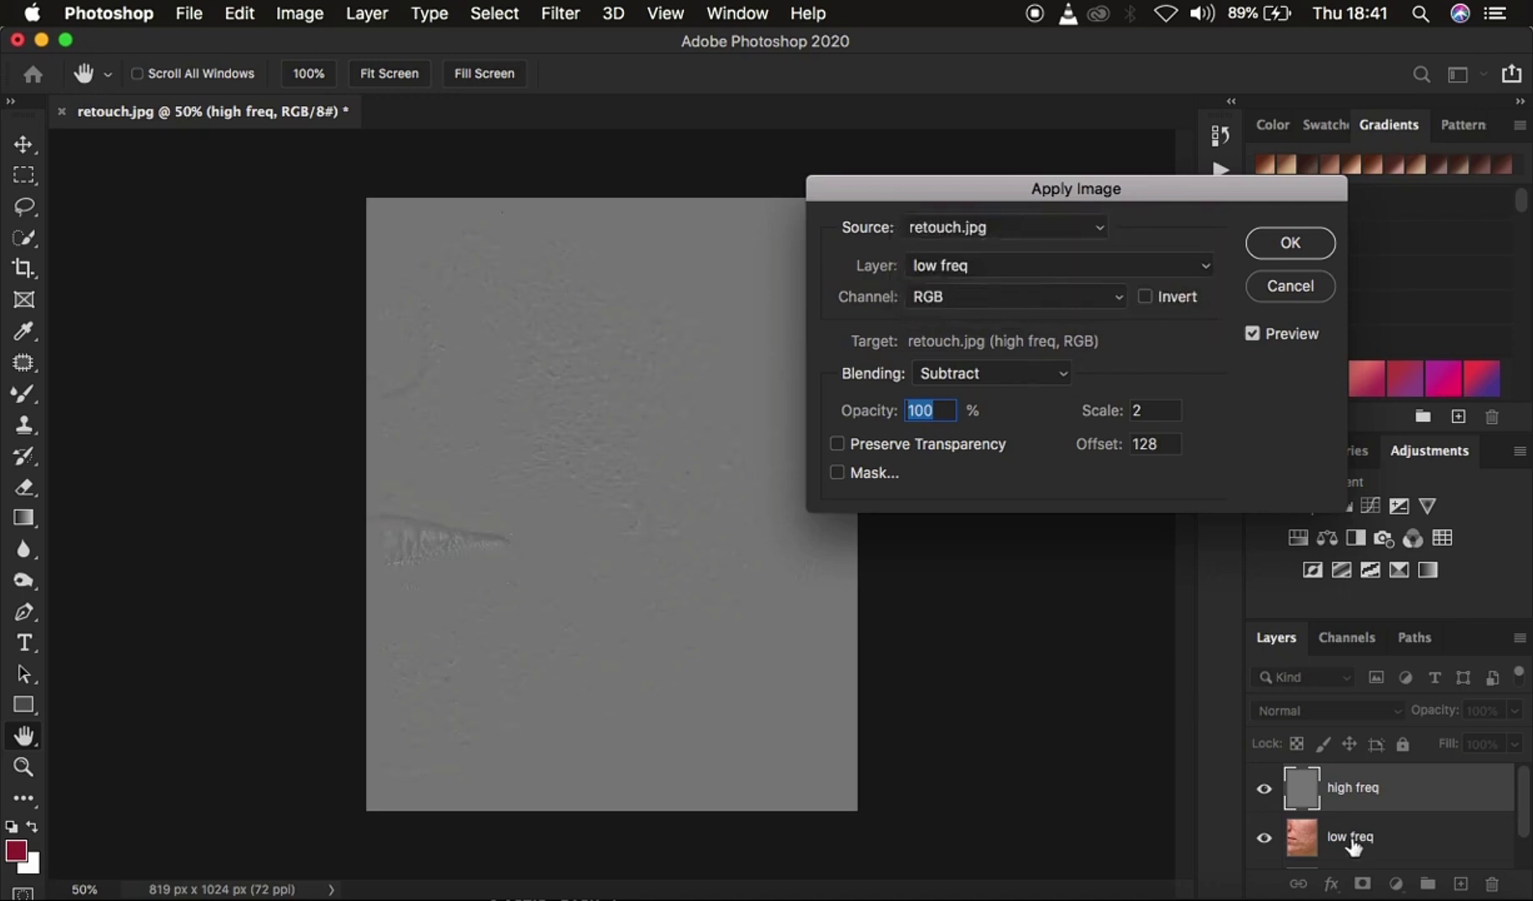
pyautogui.click(941, 377)
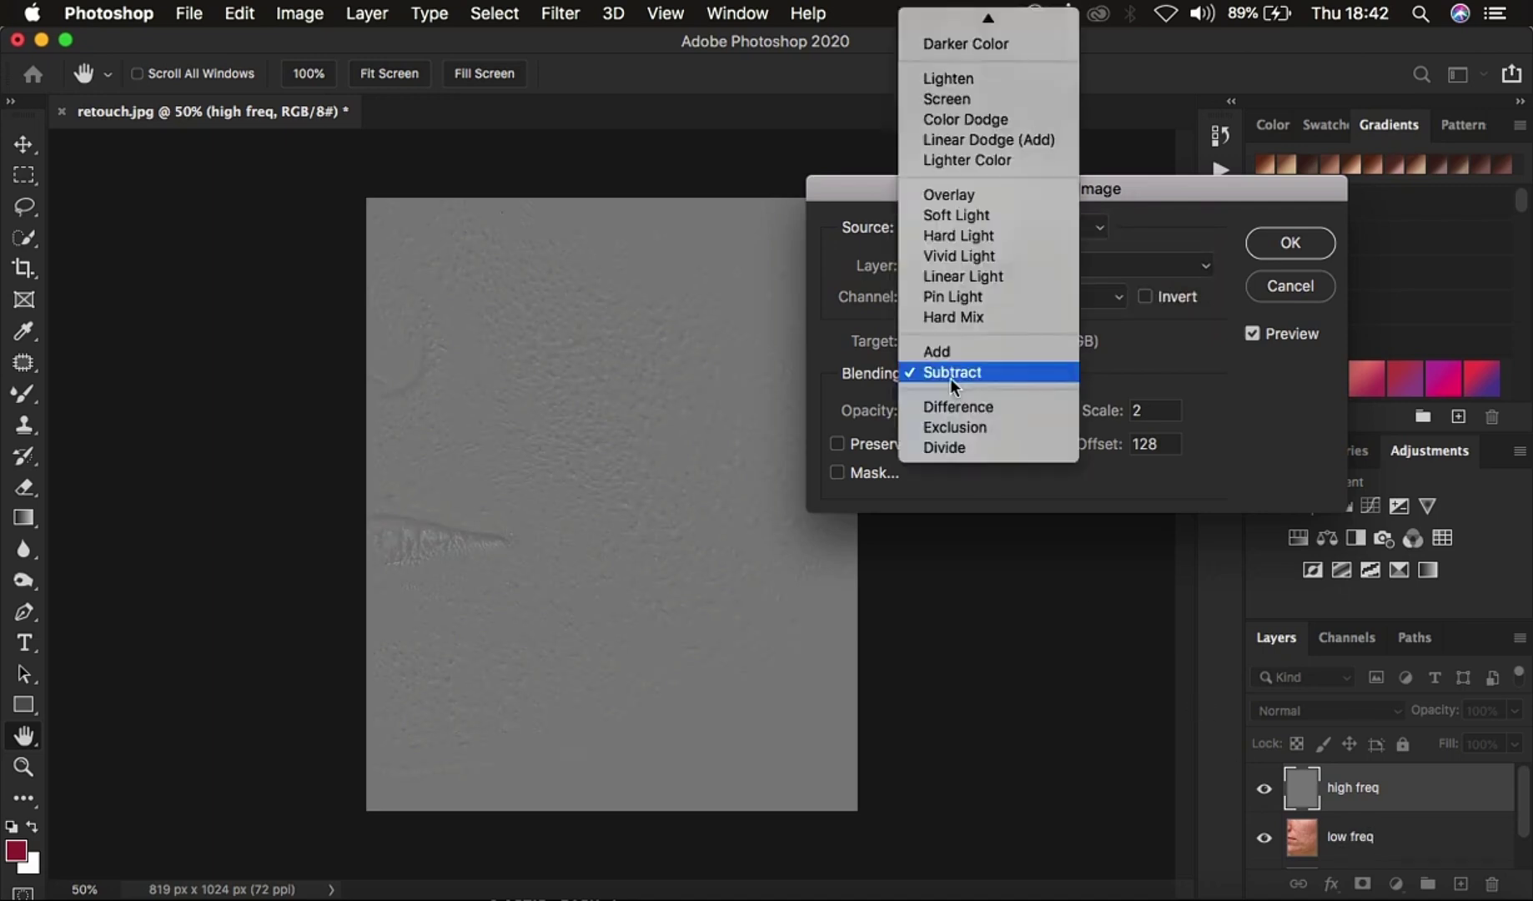
pyautogui.click(951, 375)
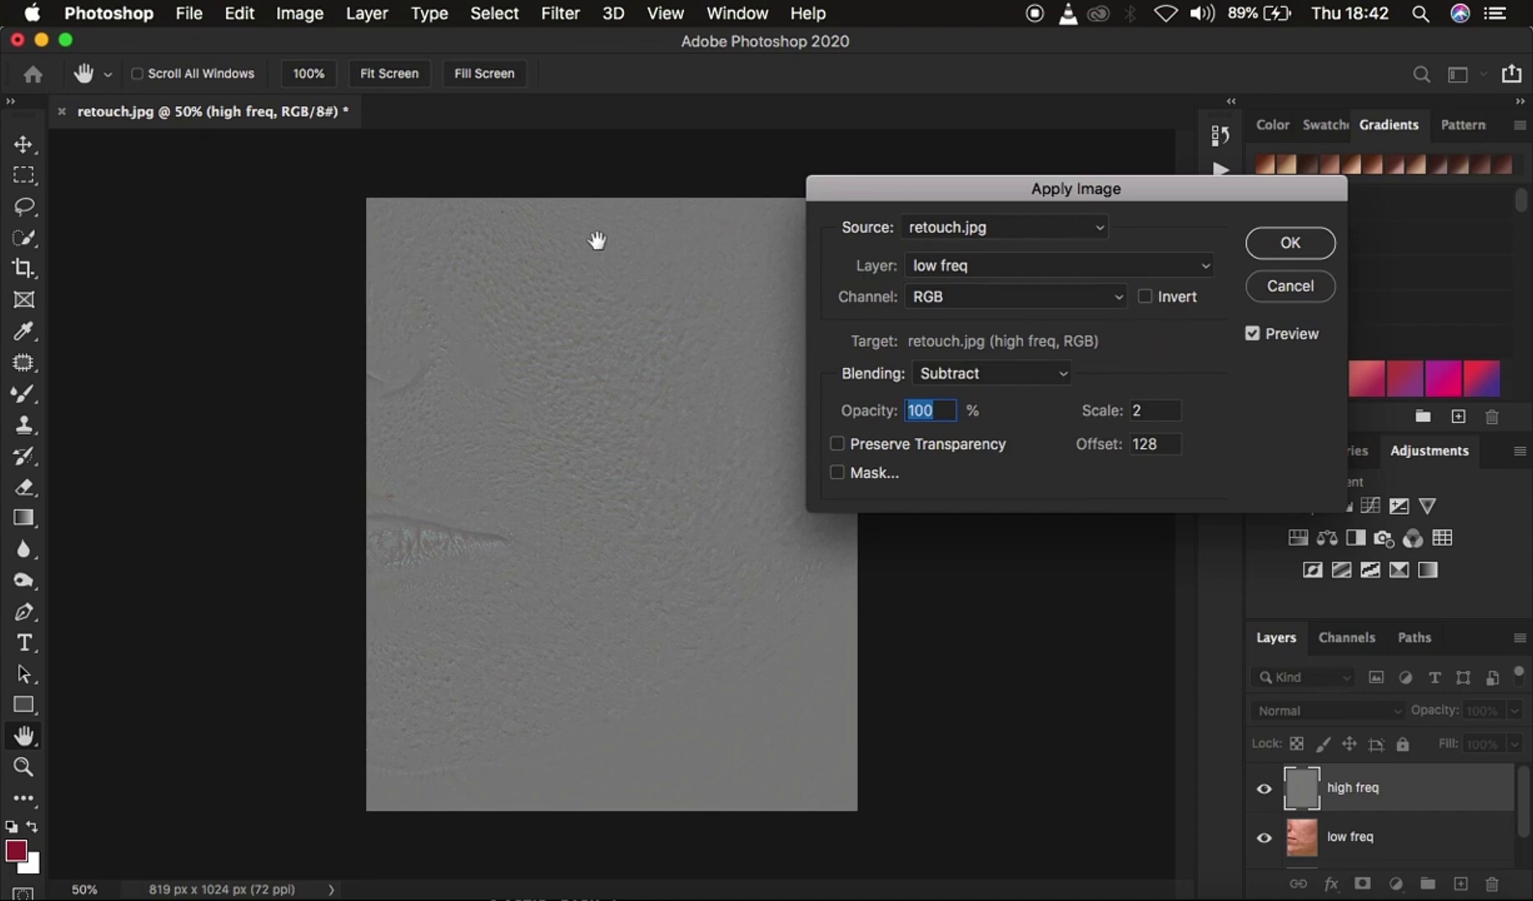
pyautogui.click(1282, 244)
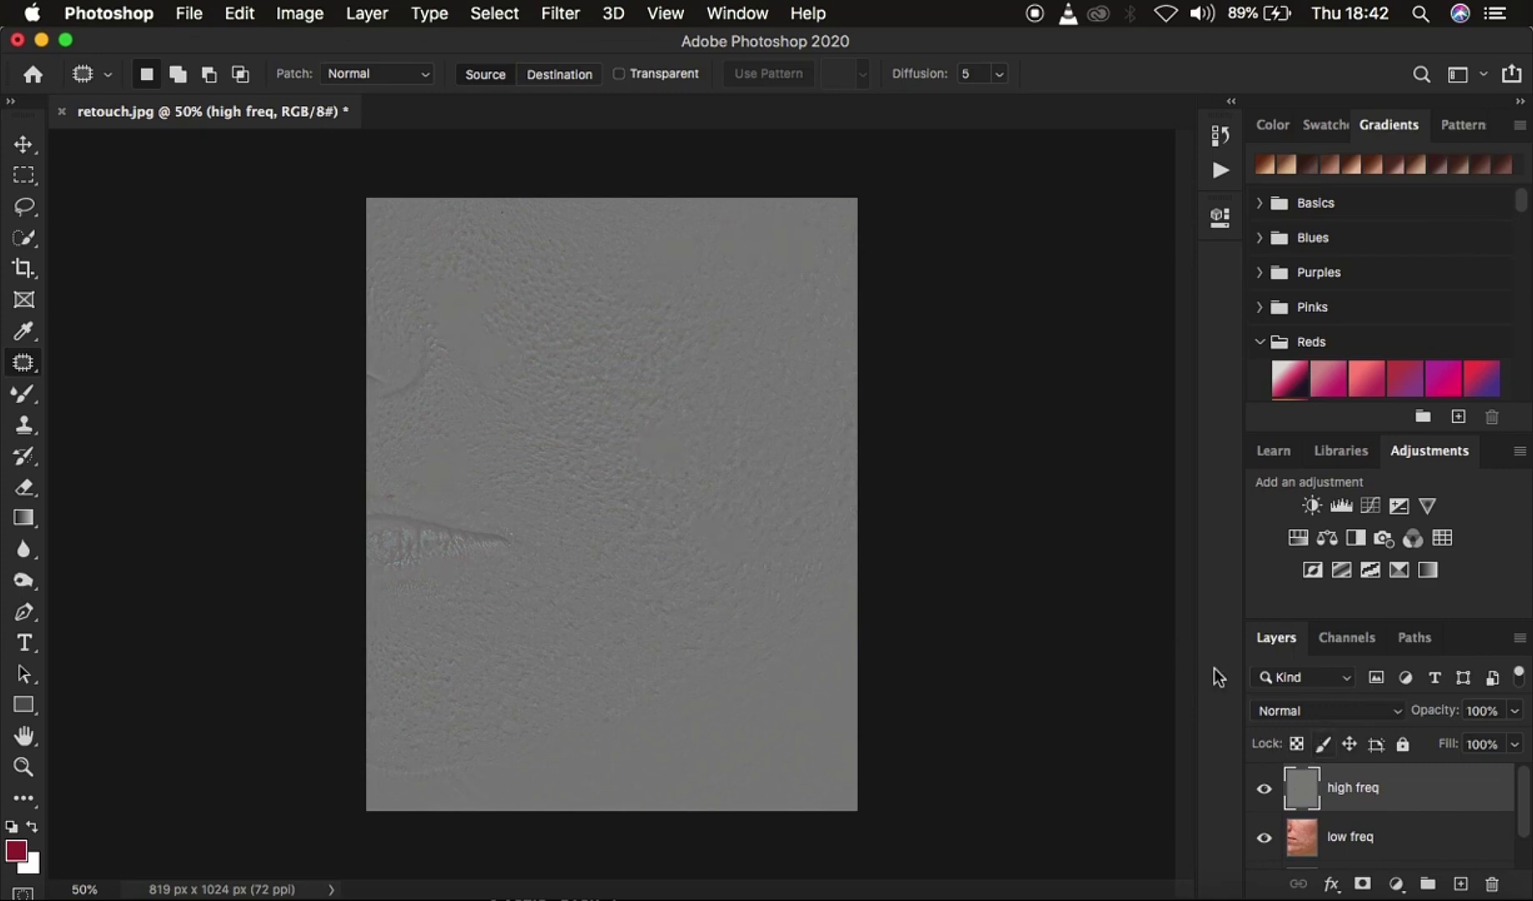
# Step: Set the high freq layer's blend mode to Linear Light
pyautogui.click(1307, 711)
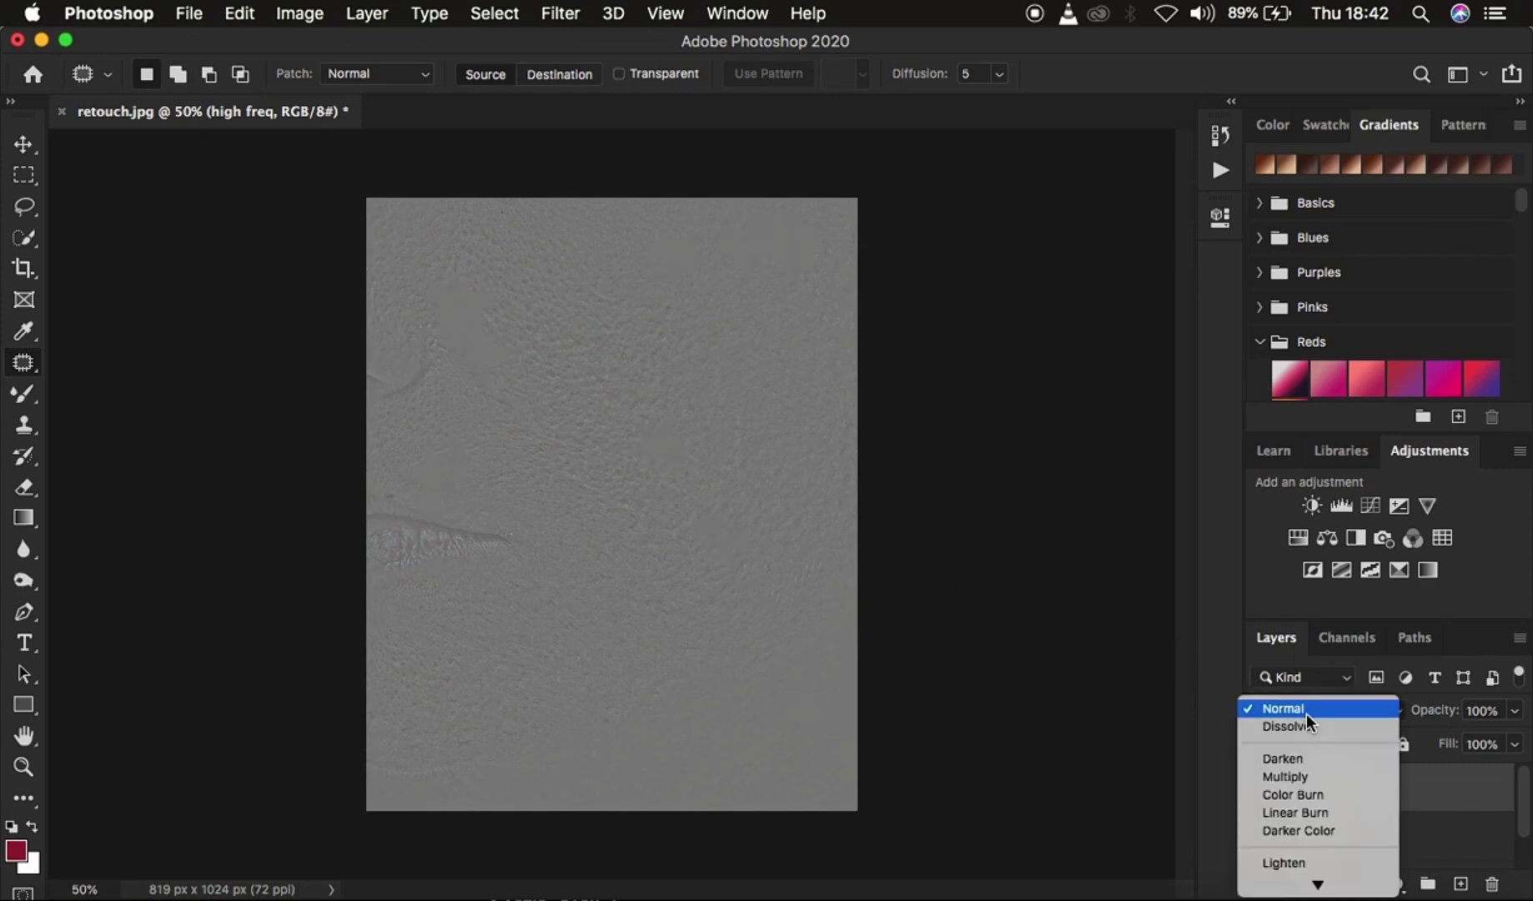
pyautogui.click(1298, 709)
pyautogui.click(1299, 709)
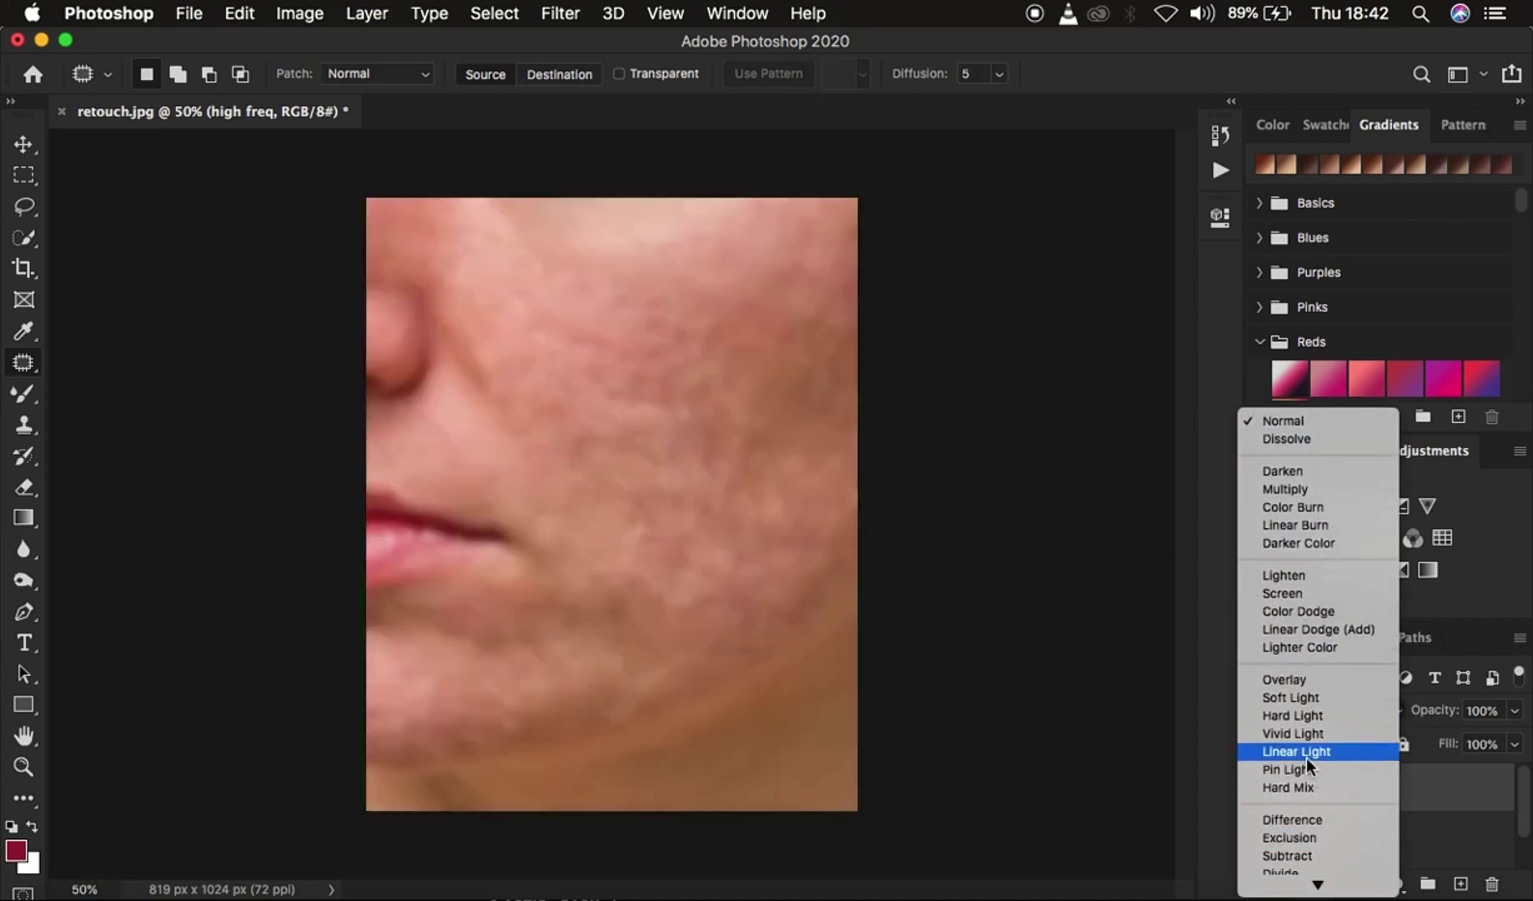
pyautogui.click(1307, 752)
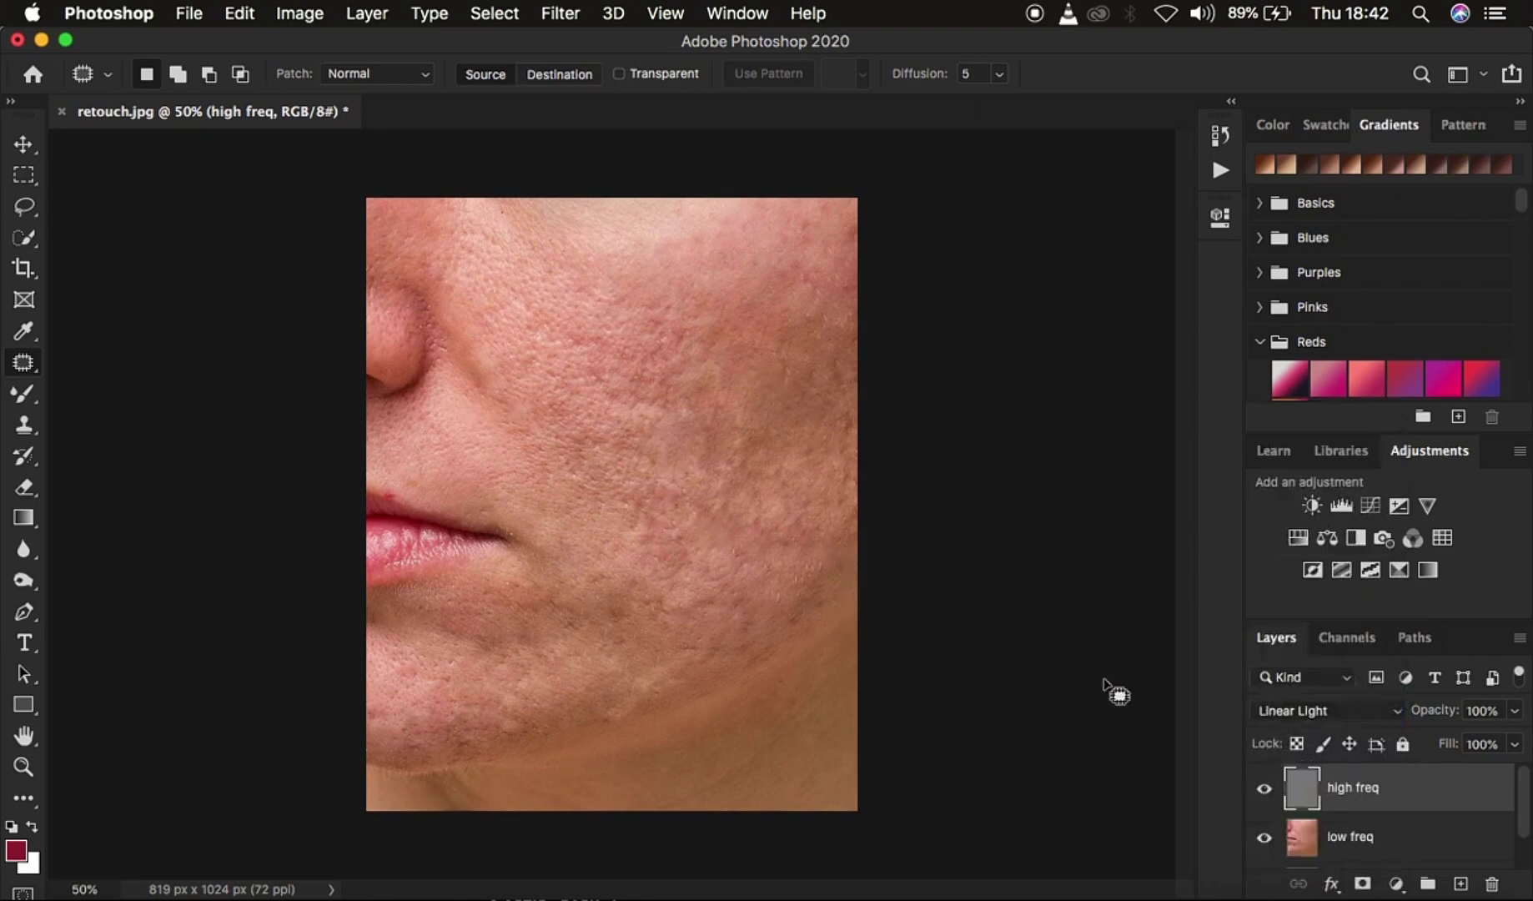
# Step: Group the high freq and low freq layers and name the group "freq sep"
pyautogui.keyDown('shift'); pyautogui.click(1389, 845); pyautogui.keyUp('shift')
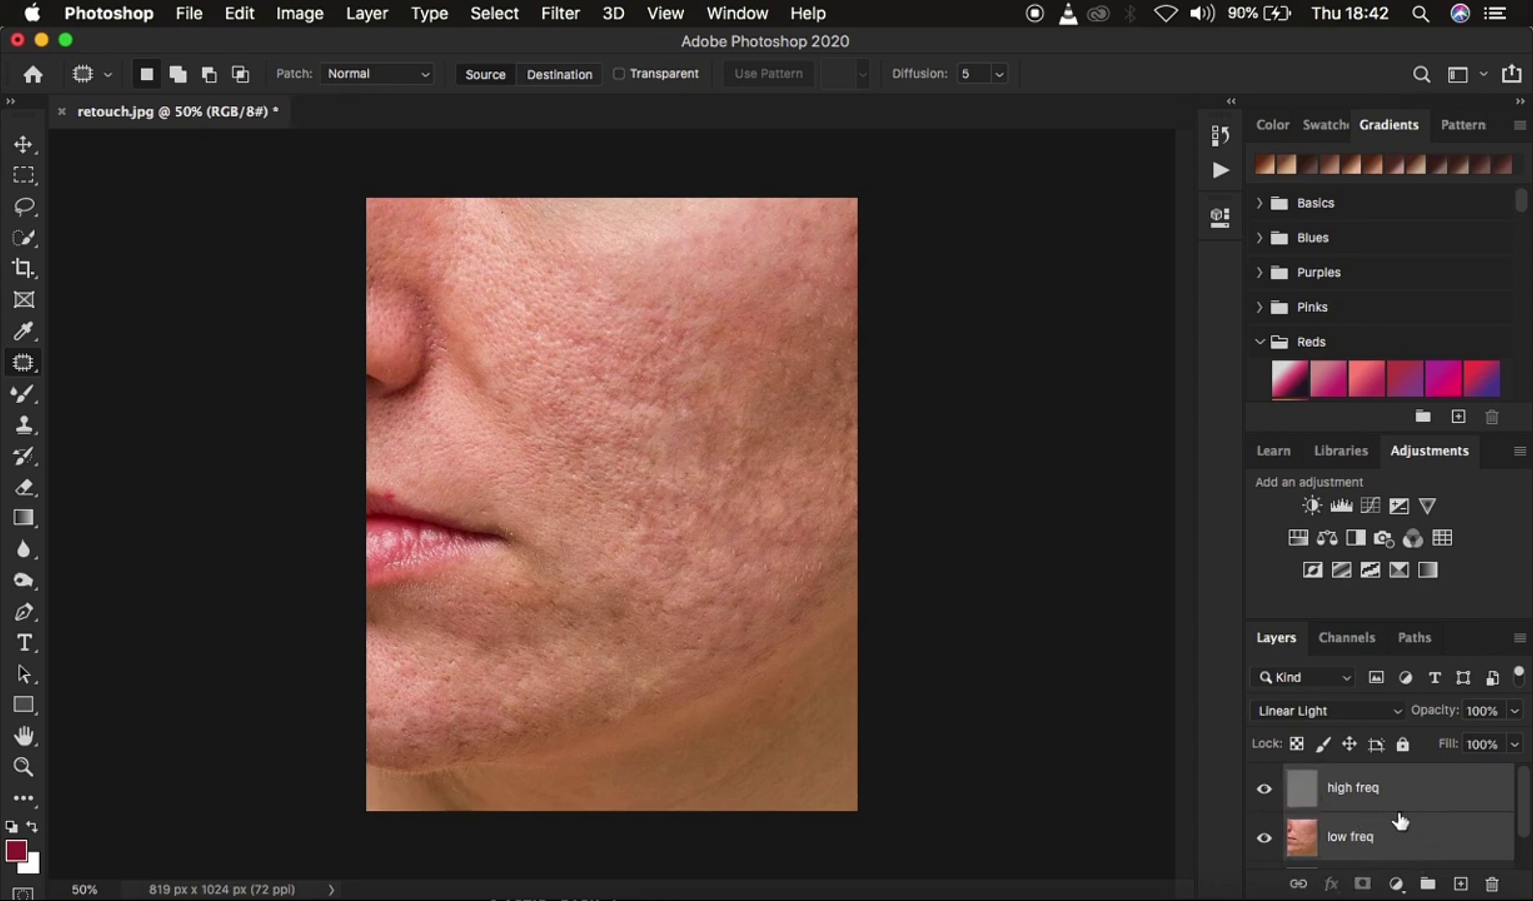
pyautogui.press('super+g')
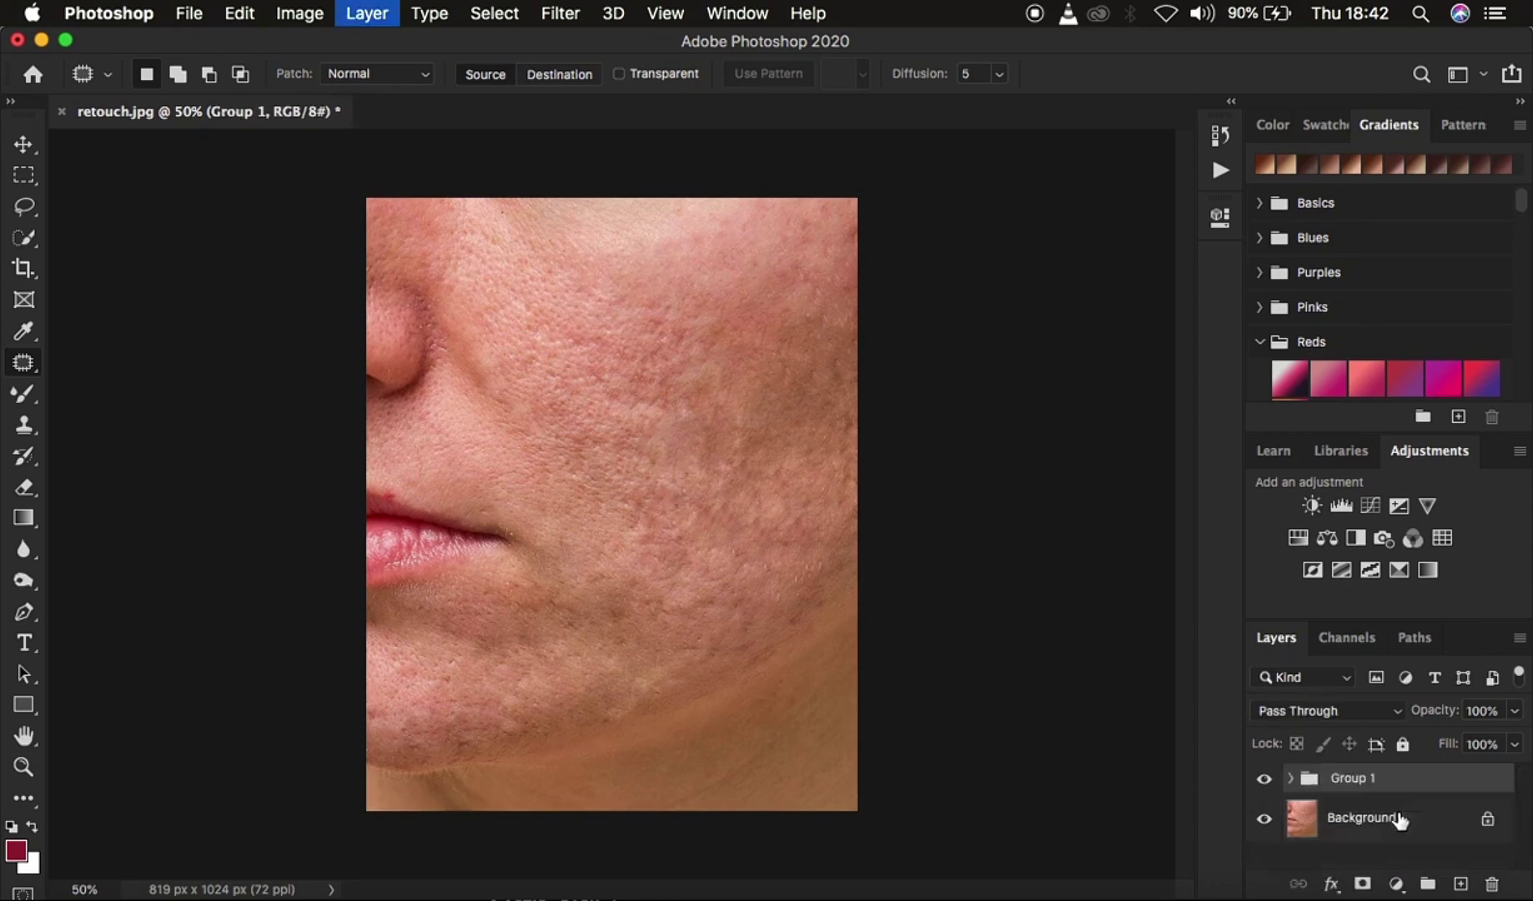
pyautogui.doubleClick(1351, 778)
pyautogui.write('freq sep')
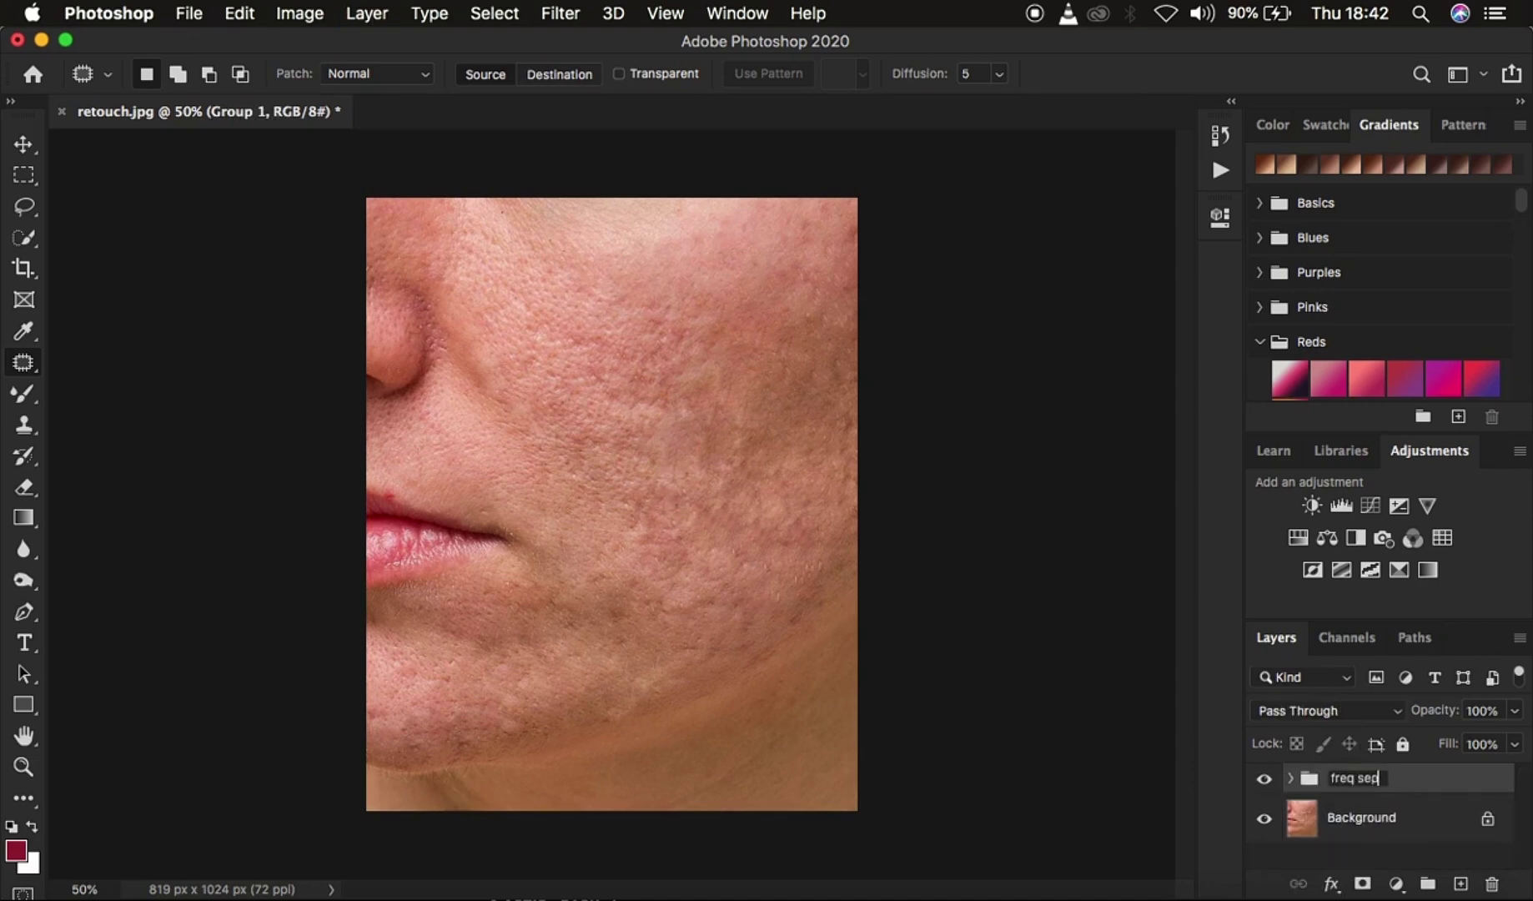
pyautogui.press('Return')
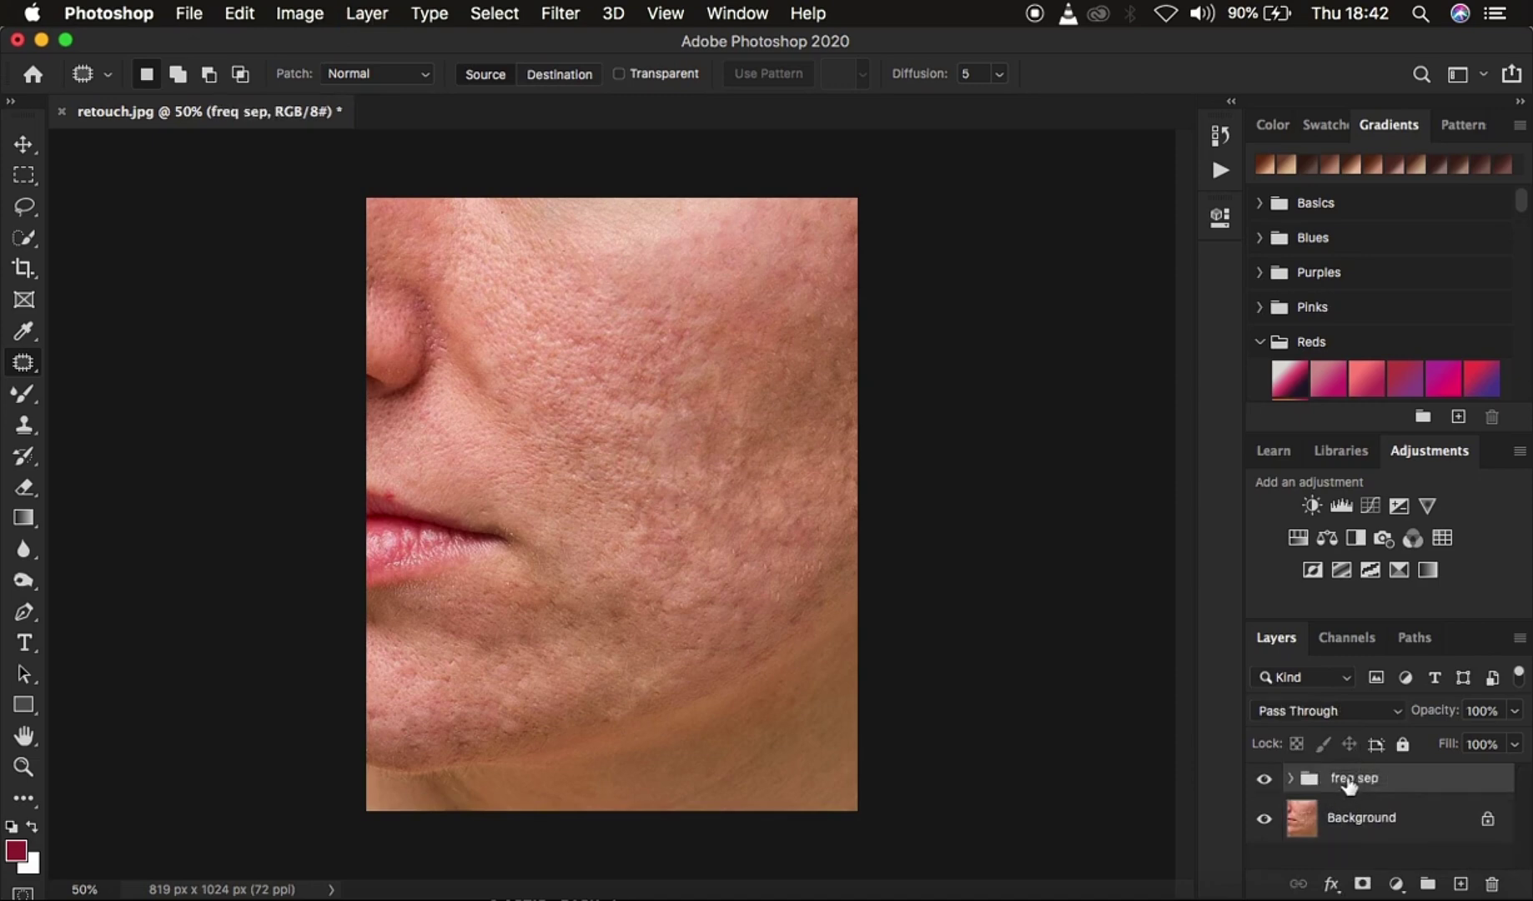
# Step: Expand the freq sep group, select the low freq layer and hide the high freq layer
pyautogui.click(1290, 778)
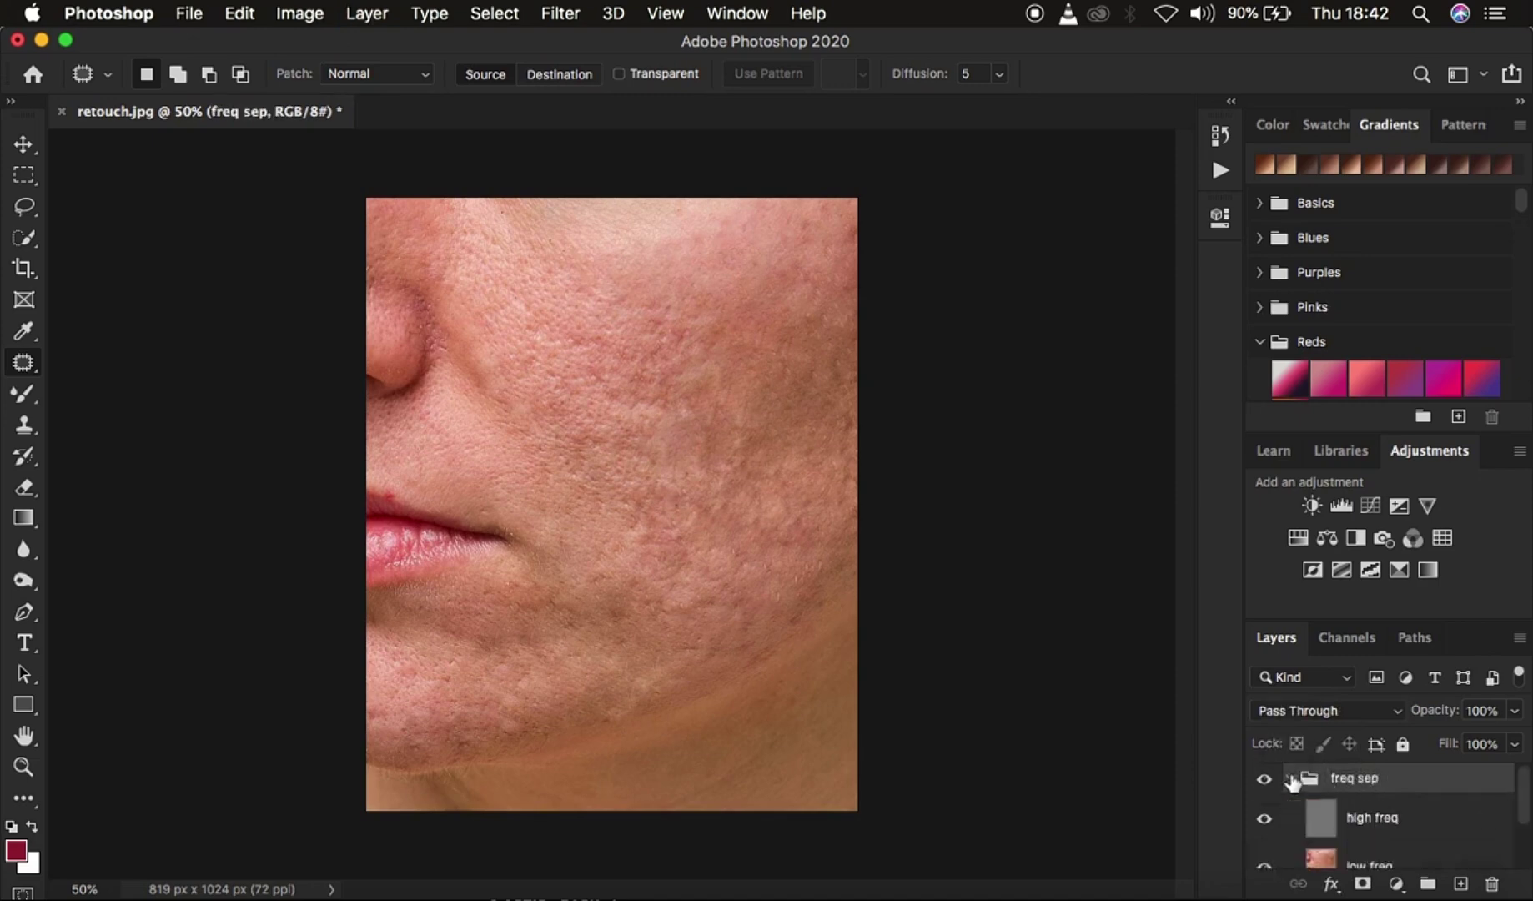
pyautogui.click(1367, 864)
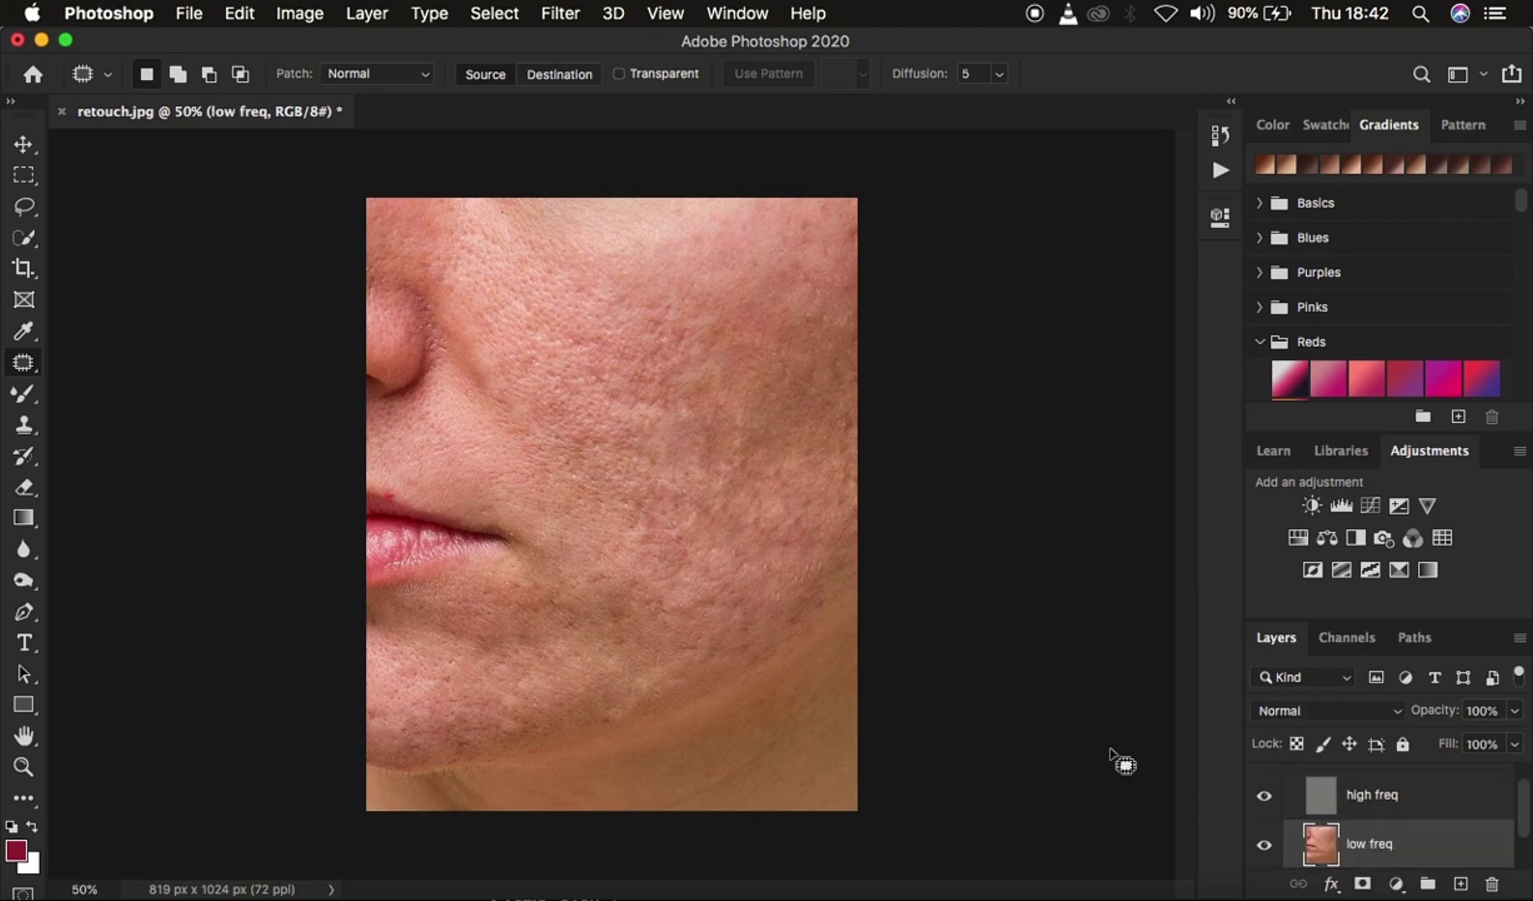
pyautogui.scroll(1, 1372, 814)
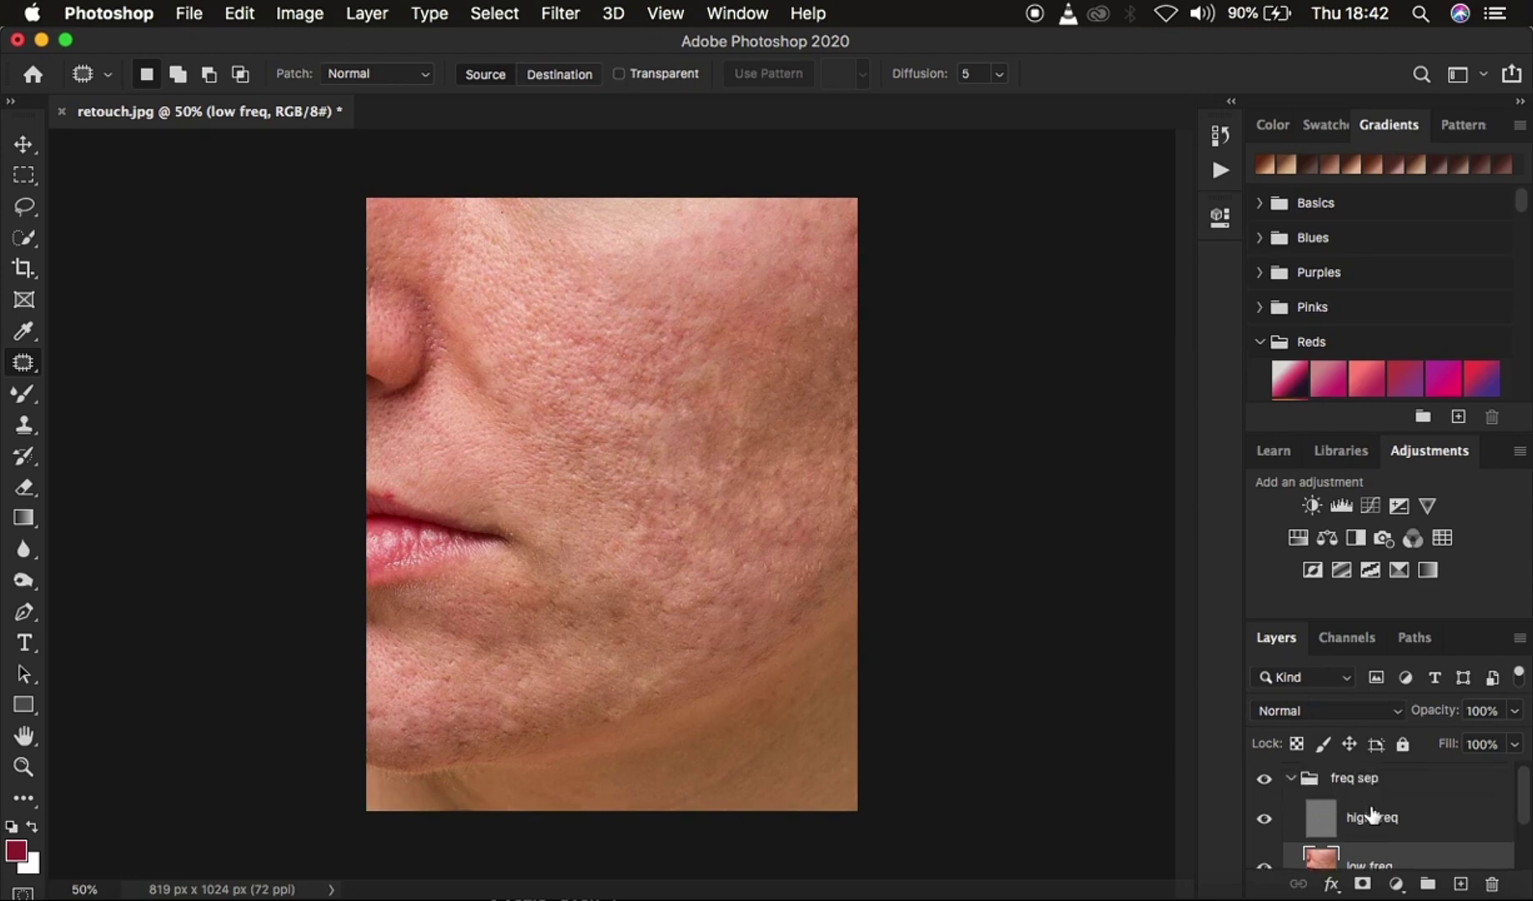
pyautogui.click(1265, 819)
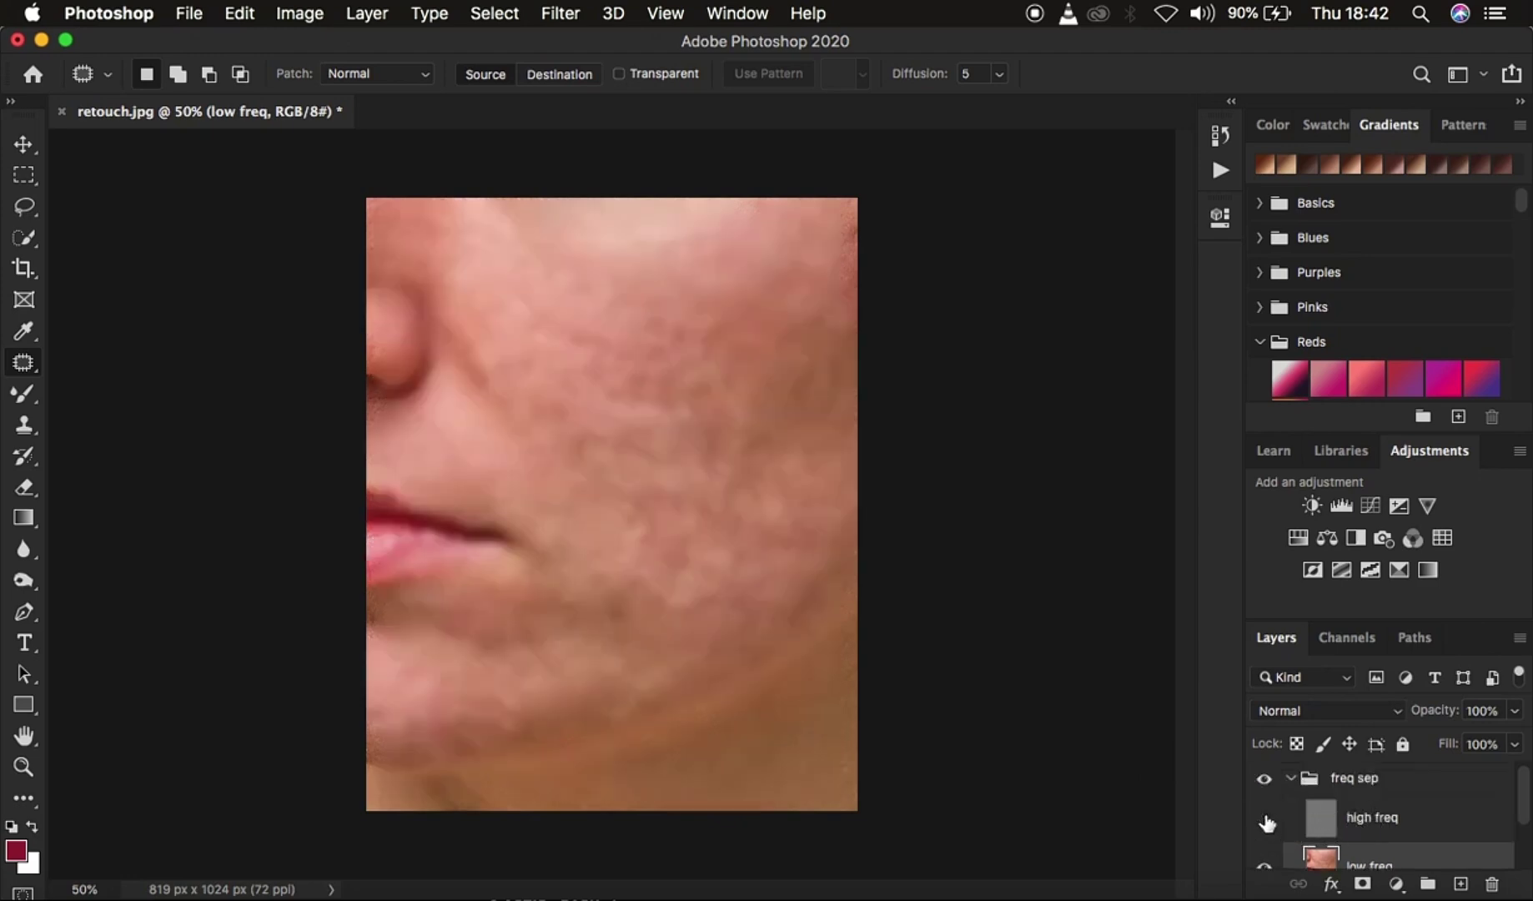
pyautogui.scroll(-1, 1418, 809)
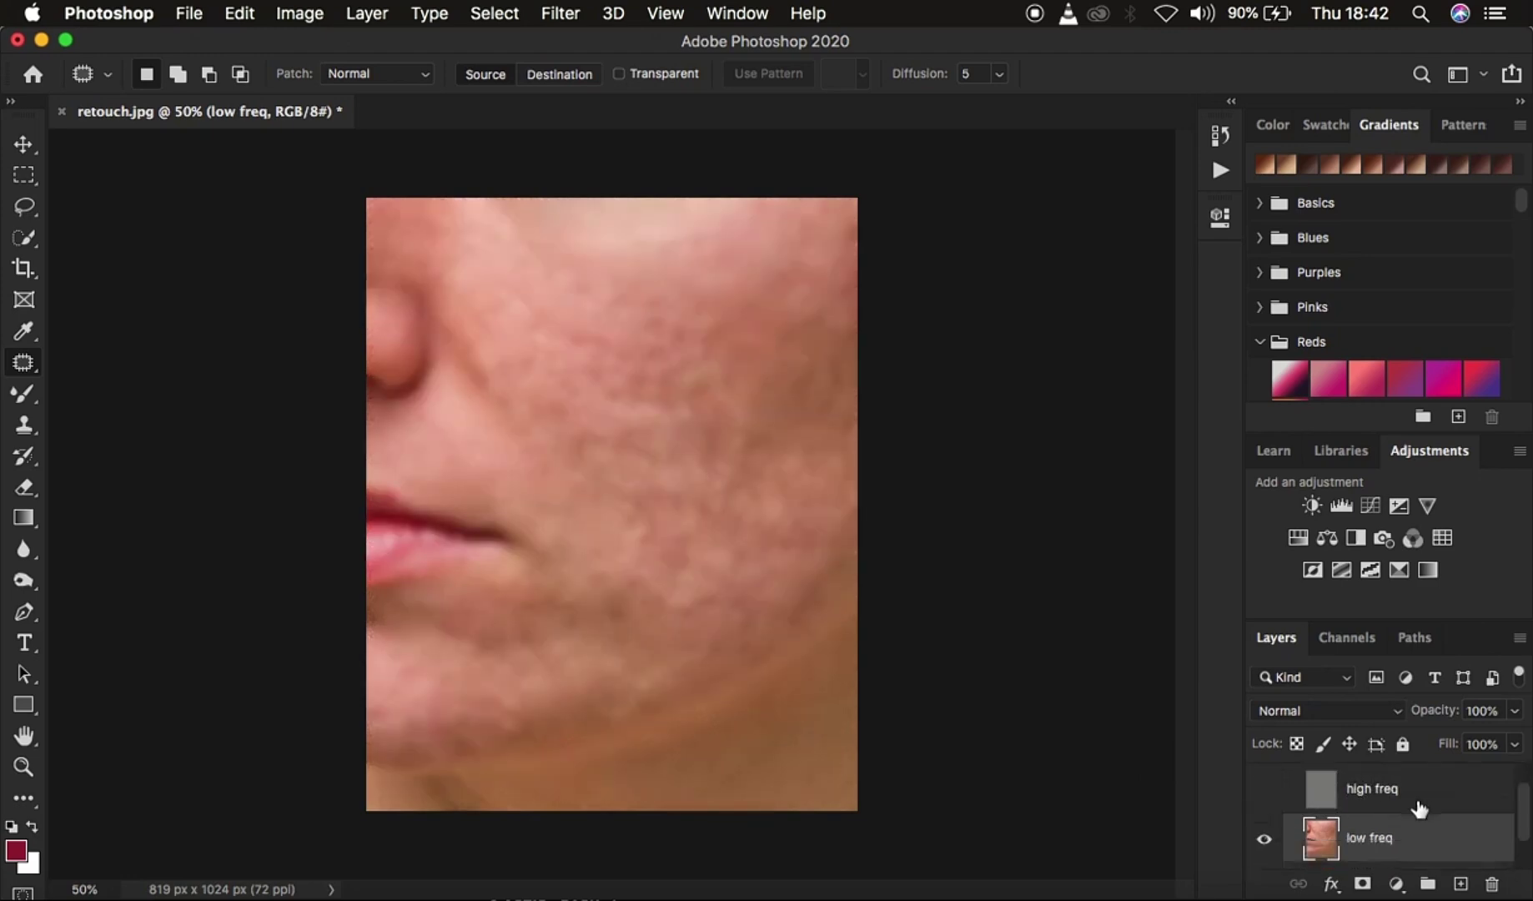
# Step: Set up the Mixer Brush with a cleaned, soft 150 px tip and Sample All Layers off
pyautogui.click(19, 397)
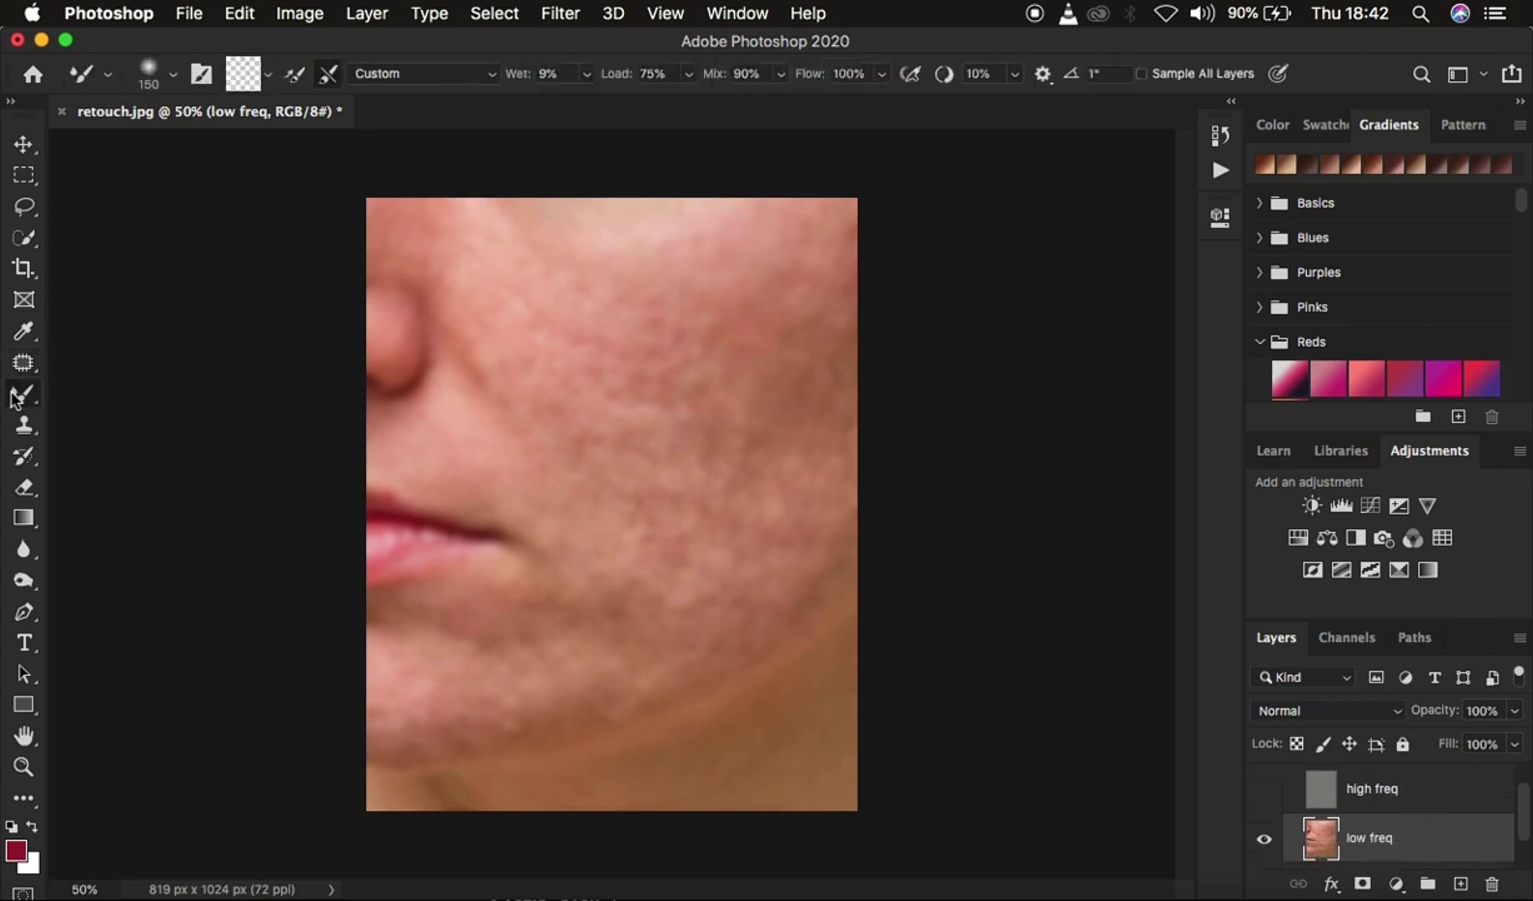
pyautogui.rightClick(23, 395)
pyautogui.click(102, 459)
pyautogui.click(172, 74)
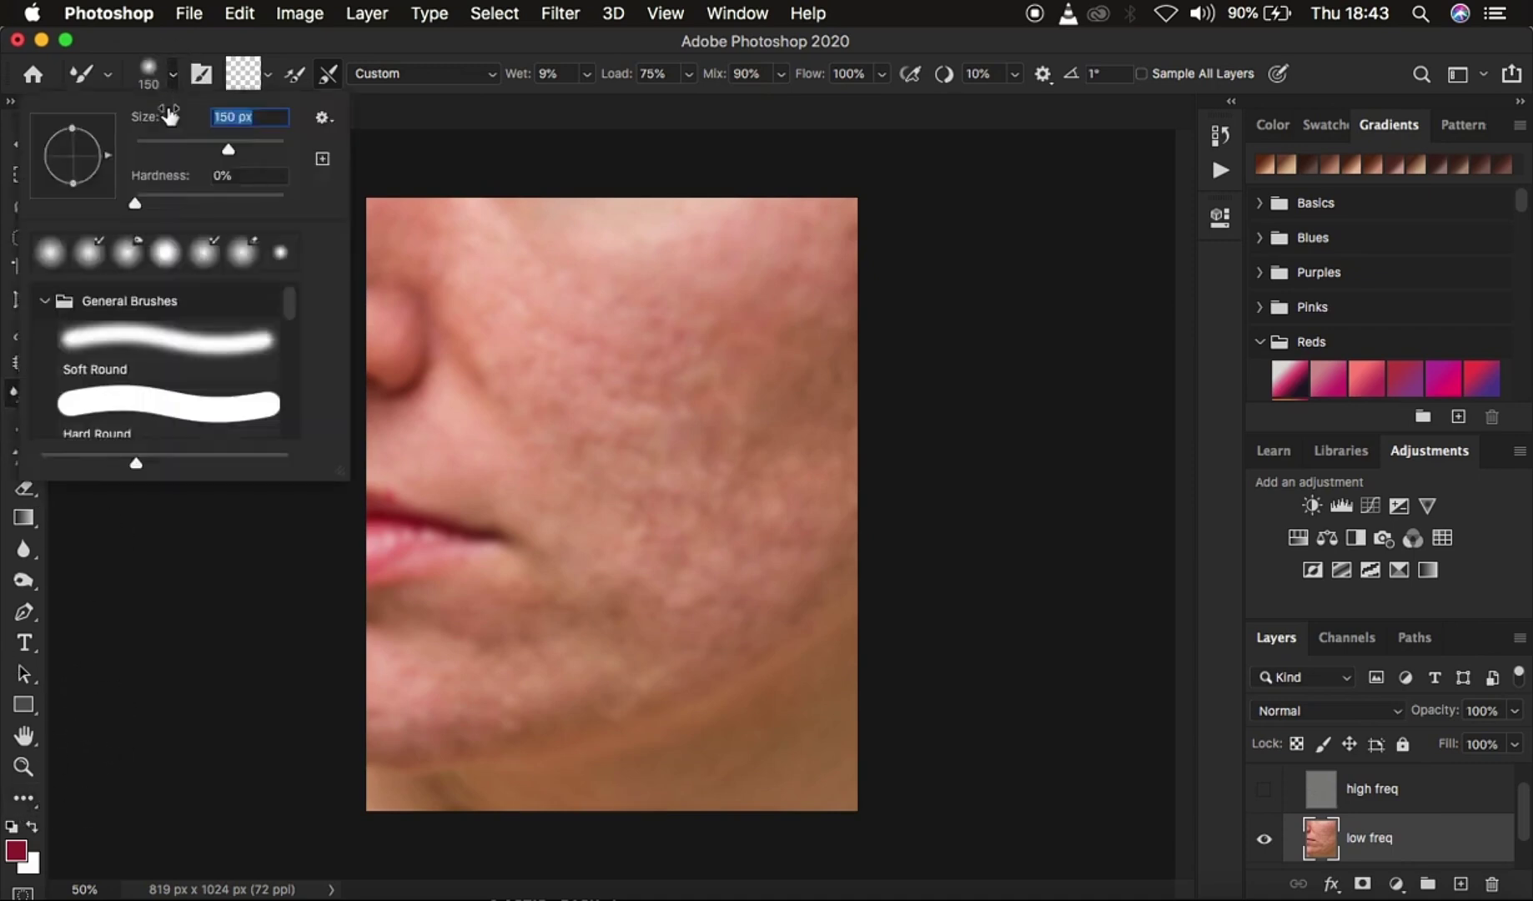
pyautogui.click(270, 70)
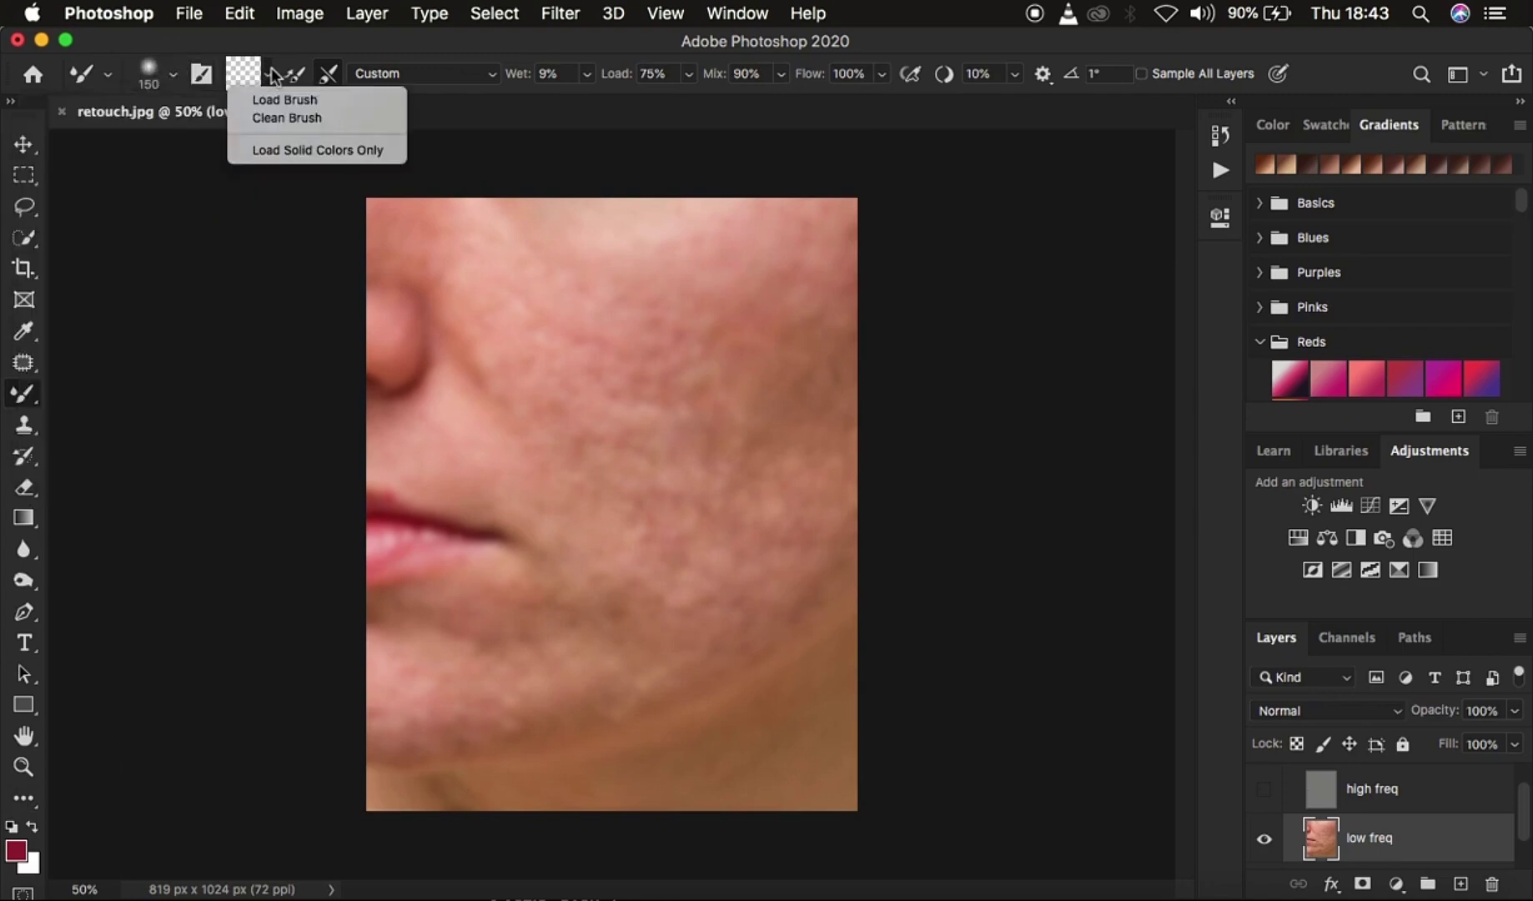
pyautogui.click(275, 117)
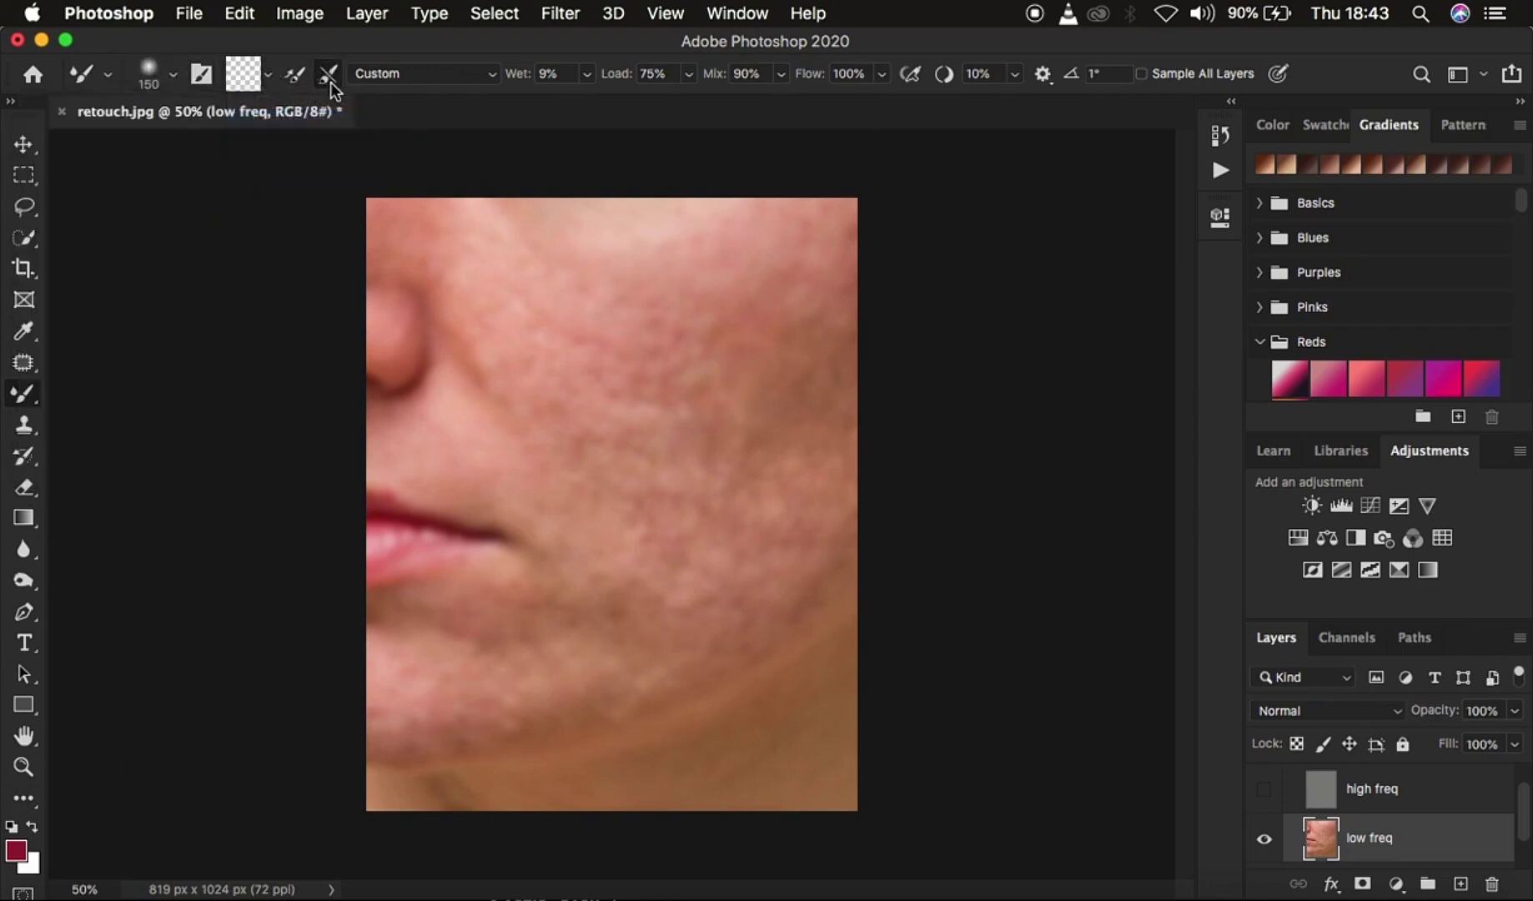
pyautogui.click(320, 72)
pyautogui.click(1145, 71)
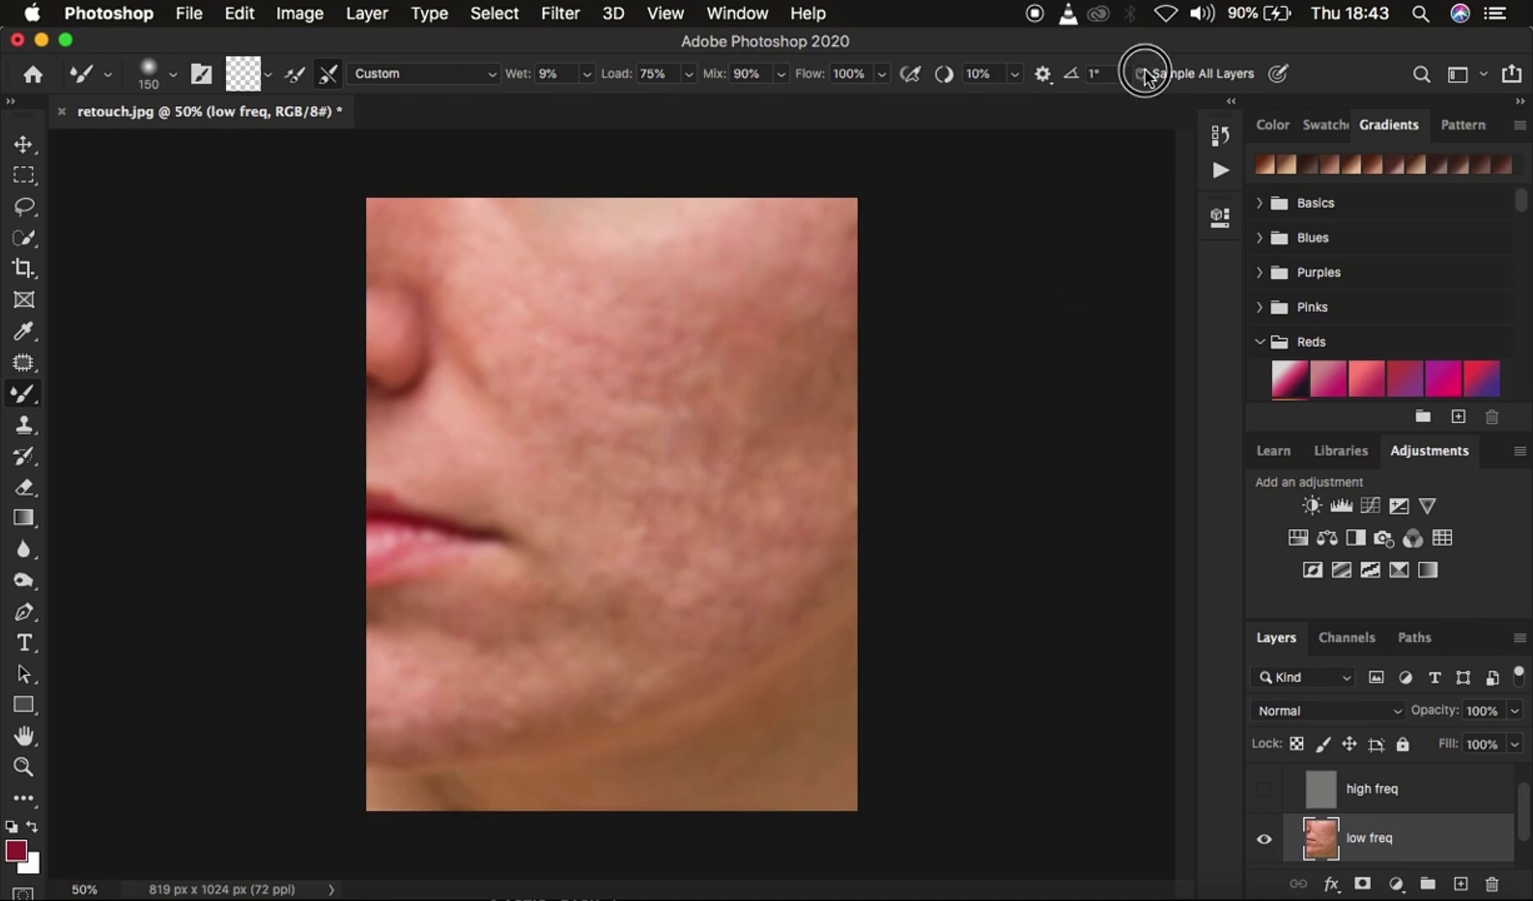
pyautogui.click(1145, 71)
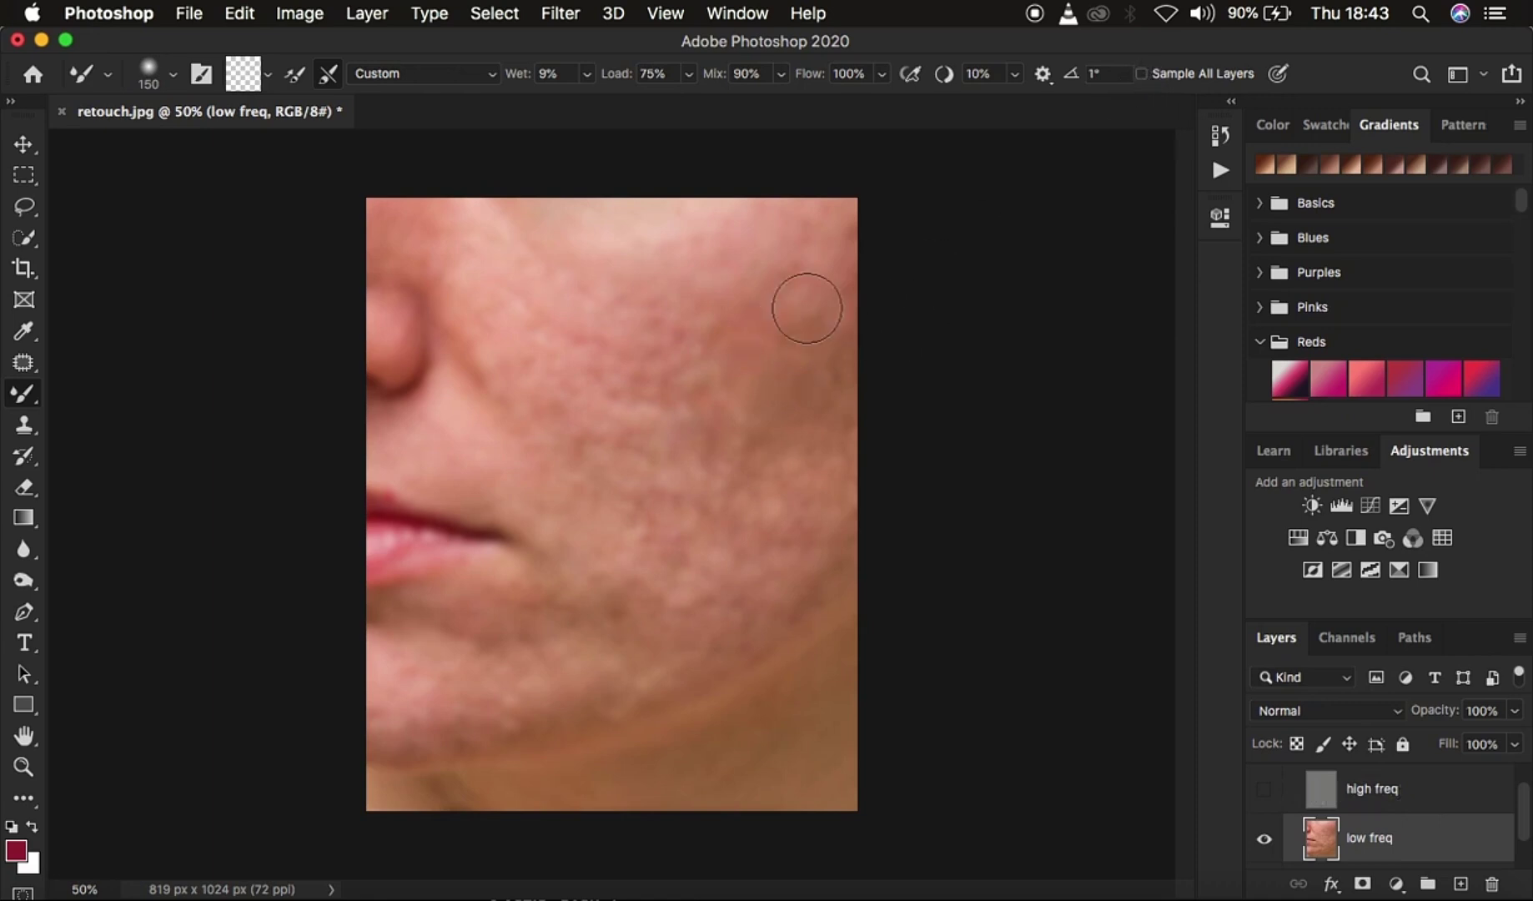
# Step: Blend the blotchy skin tones on the low freq layer from the upper outer cheek down to the middle of the cheek
pyautogui.moveTo(804, 284)
pyautogui.mouseDown()
pyautogui.moveTo(811, 267)
pyautogui.moveTo(785, 335)
pyautogui.moveTo(760, 353)
pyautogui.moveTo(808, 325)
pyautogui.moveTo(762, 405)
pyautogui.moveTo(770, 346)
pyautogui.mouseUp()
pyautogui.moveTo(759, 408)
pyautogui.mouseDown()
pyautogui.moveTo(723, 441)
pyautogui.moveTo(723, 426)
pyautogui.moveTo(729, 438)
pyautogui.mouseUp()
pyautogui.moveTo(789, 350)
pyautogui.mouseDown()
pyautogui.moveTo(822, 223)
pyautogui.moveTo(807, 319)
pyautogui.moveTo(751, 427)
pyautogui.moveTo(770, 369)
pyautogui.mouseUp()
pyautogui.moveTo(682, 505)
pyautogui.mouseDown()
pyautogui.moveTo(677, 490)
pyautogui.moveTo(657, 503)
pyautogui.moveTo(685, 509)
pyautogui.moveTo(674, 500)
pyautogui.moveTo(671, 534)
pyautogui.moveTo(643, 553)
pyautogui.mouseUp()
pyautogui.moveTo(717, 484)
pyautogui.mouseDown()
pyautogui.moveTo(691, 465)
pyautogui.moveTo(705, 451)
pyautogui.moveTo(616, 483)
pyautogui.moveTo(783, 401)
pyautogui.moveTo(790, 424)
pyautogui.mouseUp()
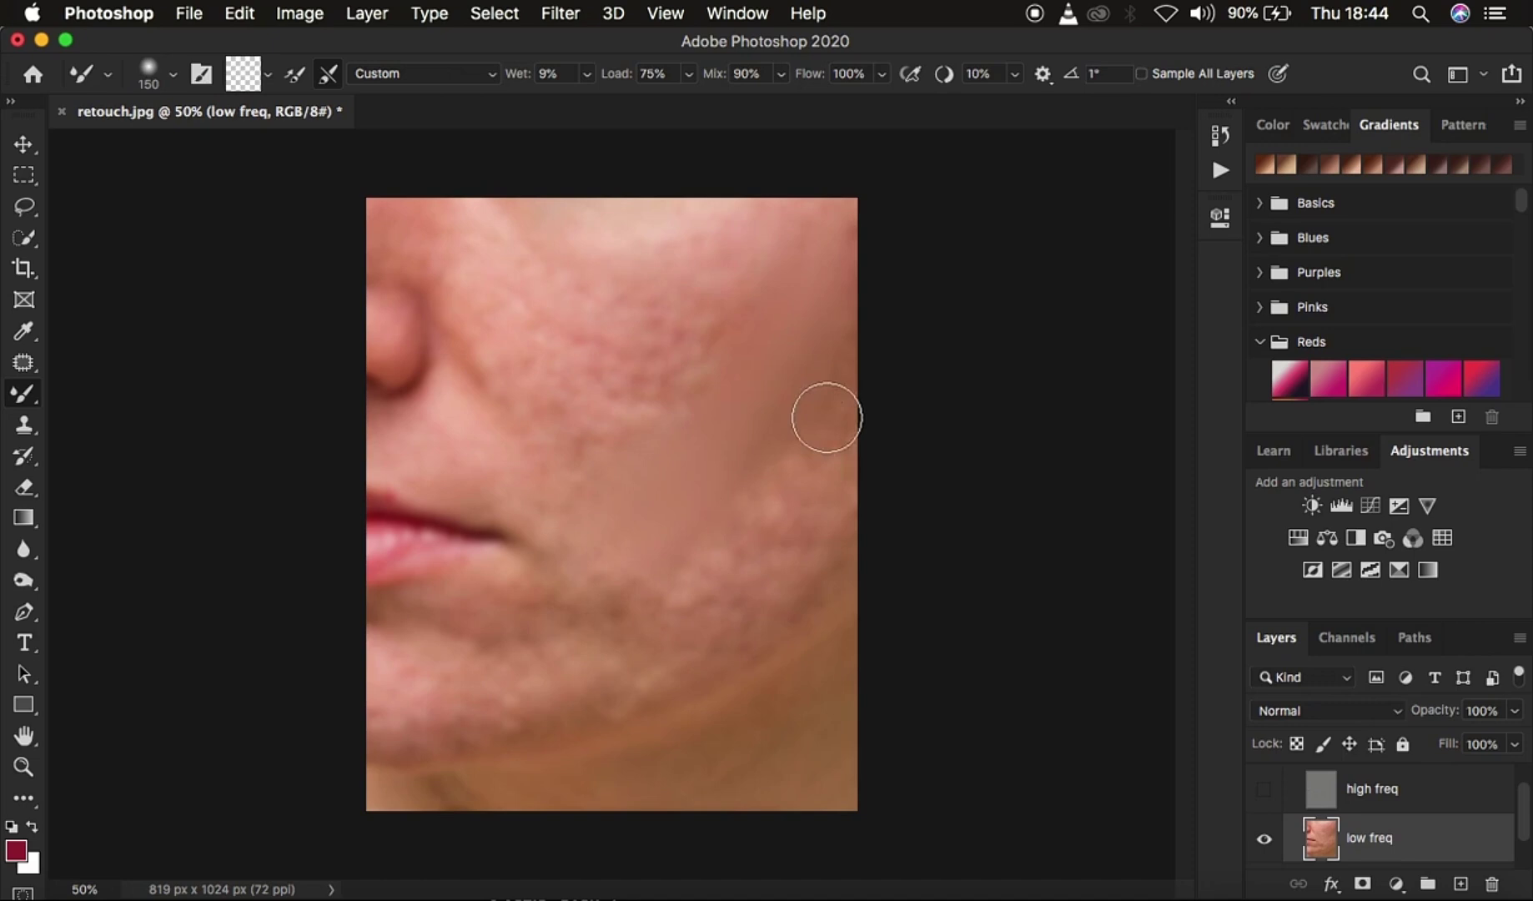
# Step: Enlarge the Mixer Brush to 200 px and smooth the outer cheek, the lower cheek and the skin along the jaw
pyautogui.press('[')
pyautogui.press('[')
pyautogui.press('[')
pyautogui.press(']')
pyautogui.press(']')
pyautogui.press(']')
pyautogui.press(']')
pyautogui.press(']')
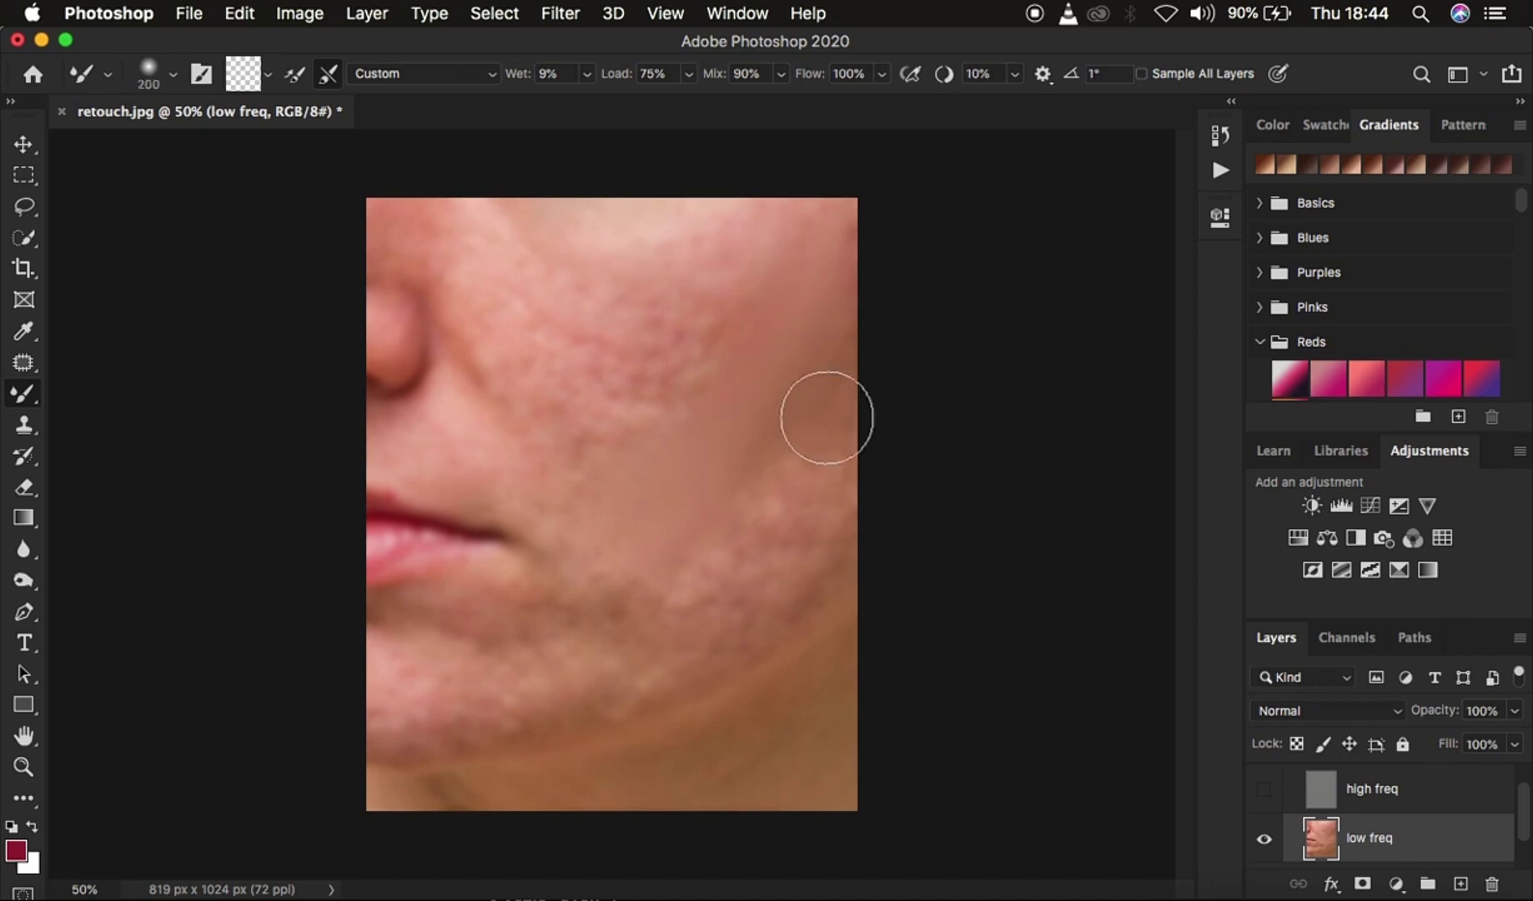
pyautogui.press('alt')
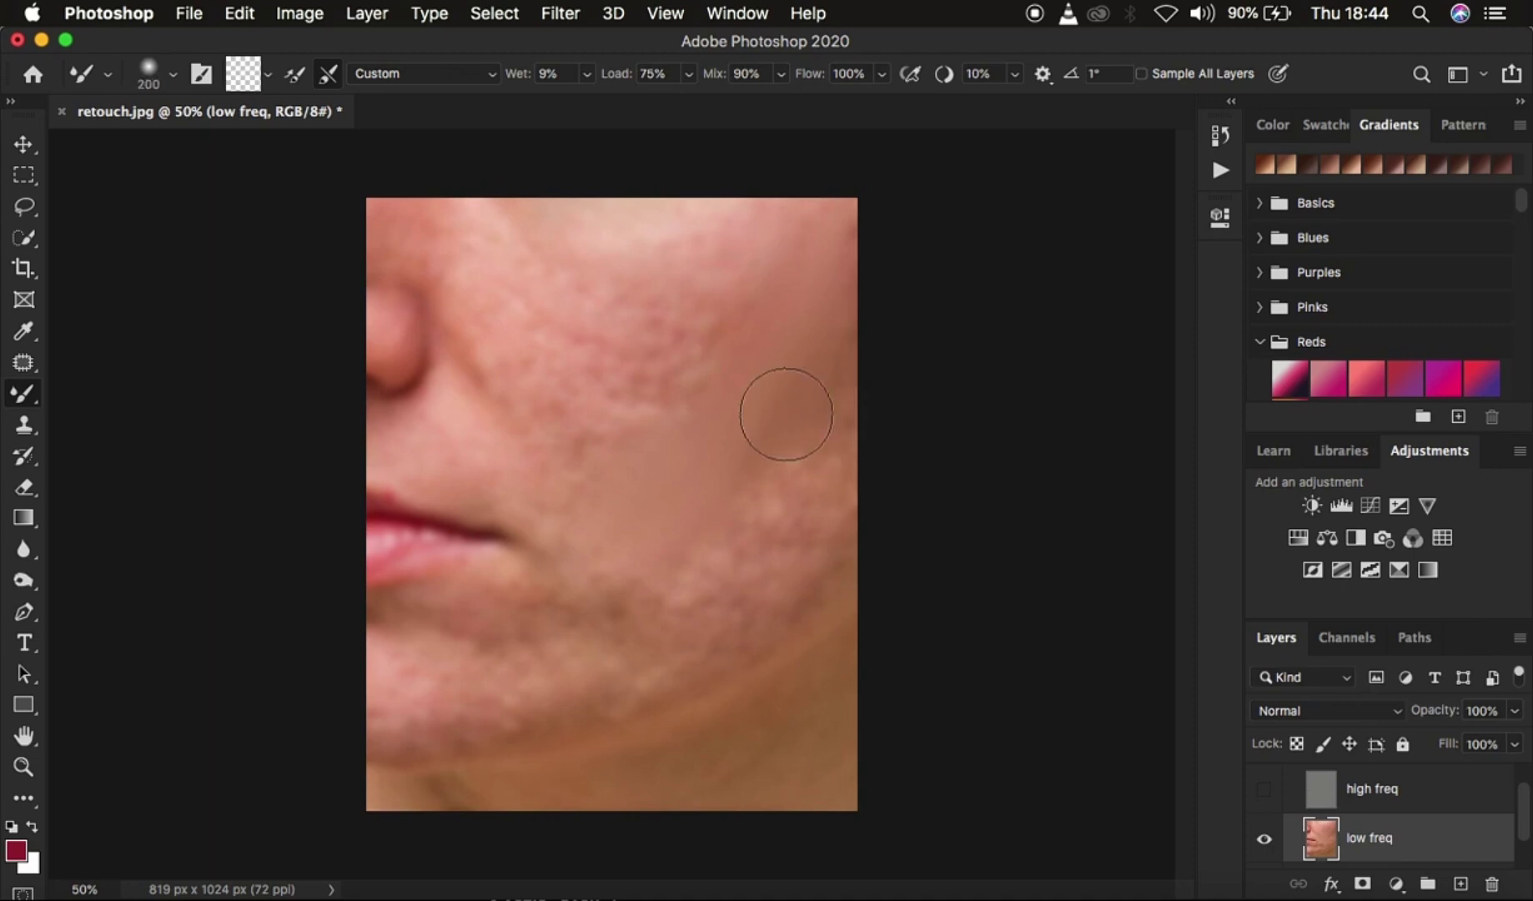
pyautogui.moveTo(804, 462)
pyautogui.mouseDown()
pyautogui.moveTo(787, 445)
pyautogui.moveTo(825, 414)
pyautogui.moveTo(808, 413)
pyautogui.moveTo(811, 438)
pyautogui.moveTo(726, 547)
pyautogui.moveTo(753, 507)
pyautogui.moveTo(802, 501)
pyautogui.moveTo(780, 473)
pyautogui.moveTo(773, 501)
pyautogui.moveTo(811, 336)
pyautogui.moveTo(826, 364)
pyautogui.mouseUp()
pyautogui.moveTo(806, 497)
pyautogui.mouseDown()
pyautogui.moveTo(708, 610)
pyautogui.moveTo(760, 565)
pyautogui.moveTo(715, 582)
pyautogui.moveTo(784, 548)
pyautogui.moveTo(695, 582)
pyautogui.moveTo(712, 571)
pyautogui.mouseUp()
pyautogui.moveTo(822, 426); pyautogui.dragTo(808, 400)
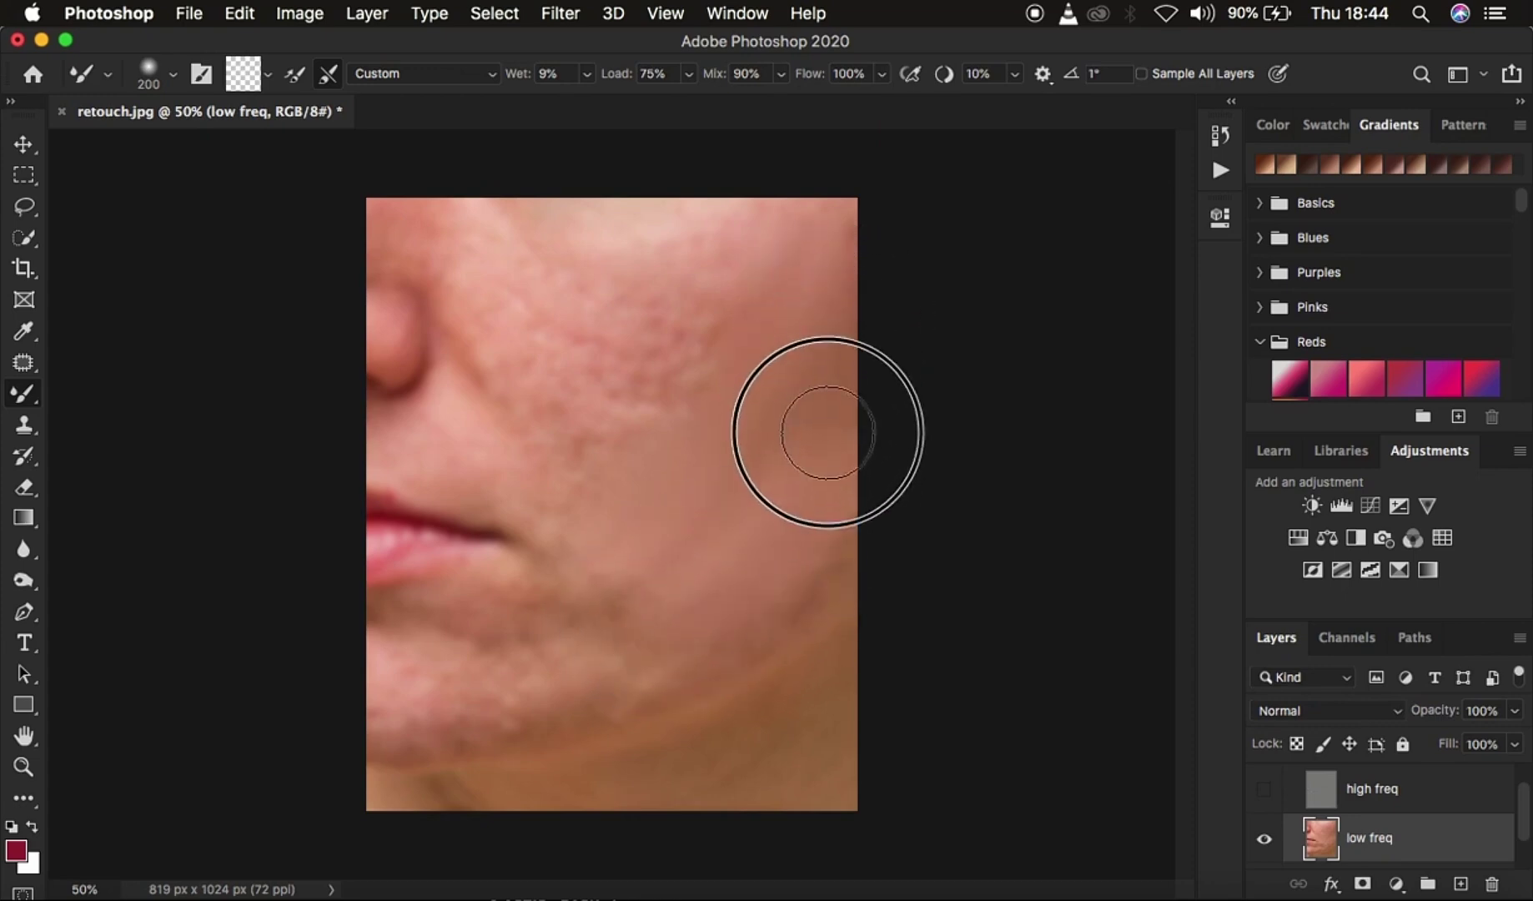
pyautogui.moveTo(821, 540)
pyautogui.mouseDown()
pyautogui.moveTo(736, 644)
pyautogui.moveTo(686, 632)
pyautogui.moveTo(637, 568)
pyautogui.moveTo(588, 561)
pyautogui.mouseUp()
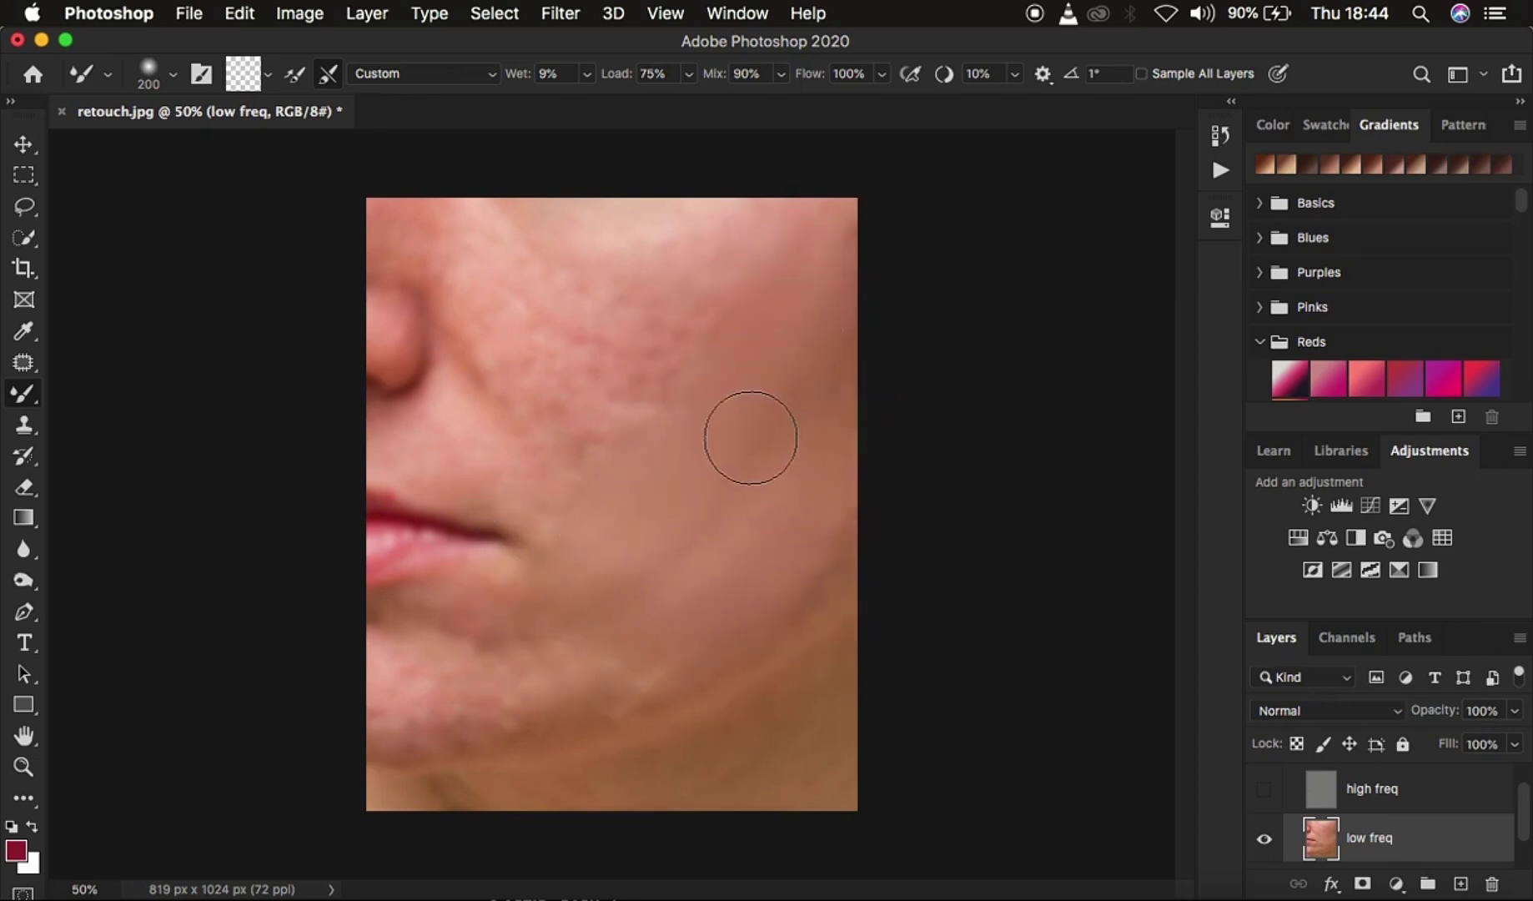
pyautogui.moveTo(778, 555)
pyautogui.mouseDown()
pyautogui.moveTo(813, 548)
pyautogui.moveTo(793, 555)
pyautogui.moveTo(839, 465)
pyautogui.moveTo(783, 612)
pyautogui.moveTo(734, 649)
pyautogui.moveTo(421, 724)
pyautogui.moveTo(672, 678)
pyautogui.moveTo(452, 609)
pyautogui.moveTo(418, 660)
pyautogui.moveTo(479, 621)
pyautogui.moveTo(549, 651)
pyautogui.moveTo(688, 552)
pyautogui.moveTo(614, 590)
pyautogui.moveTo(645, 644)
pyautogui.moveTo(837, 563)
pyautogui.moveTo(778, 391)
pyautogui.moveTo(666, 407)
pyautogui.moveTo(626, 368)
pyautogui.moveTo(734, 254)
pyautogui.moveTo(719, 278)
pyautogui.moveTo(731, 286)
pyautogui.moveTo(765, 260)
pyautogui.mouseUp()
# Step: Adjust the Mixer Brush to 150 px and blend the remaining uneven tones on the central cheek, below the mouth and on the chin
pyautogui.press(']')
pyautogui.press(']')
pyautogui.press(']')
pyautogui.press('[')
pyautogui.press('[')
pyautogui.moveTo(634, 367)
pyautogui.mouseDown()
pyautogui.moveTo(530, 447)
pyautogui.moveTo(684, 377)
pyautogui.moveTo(609, 432)
pyautogui.moveTo(773, 247)
pyautogui.moveTo(669, 482)
pyautogui.mouseUp()
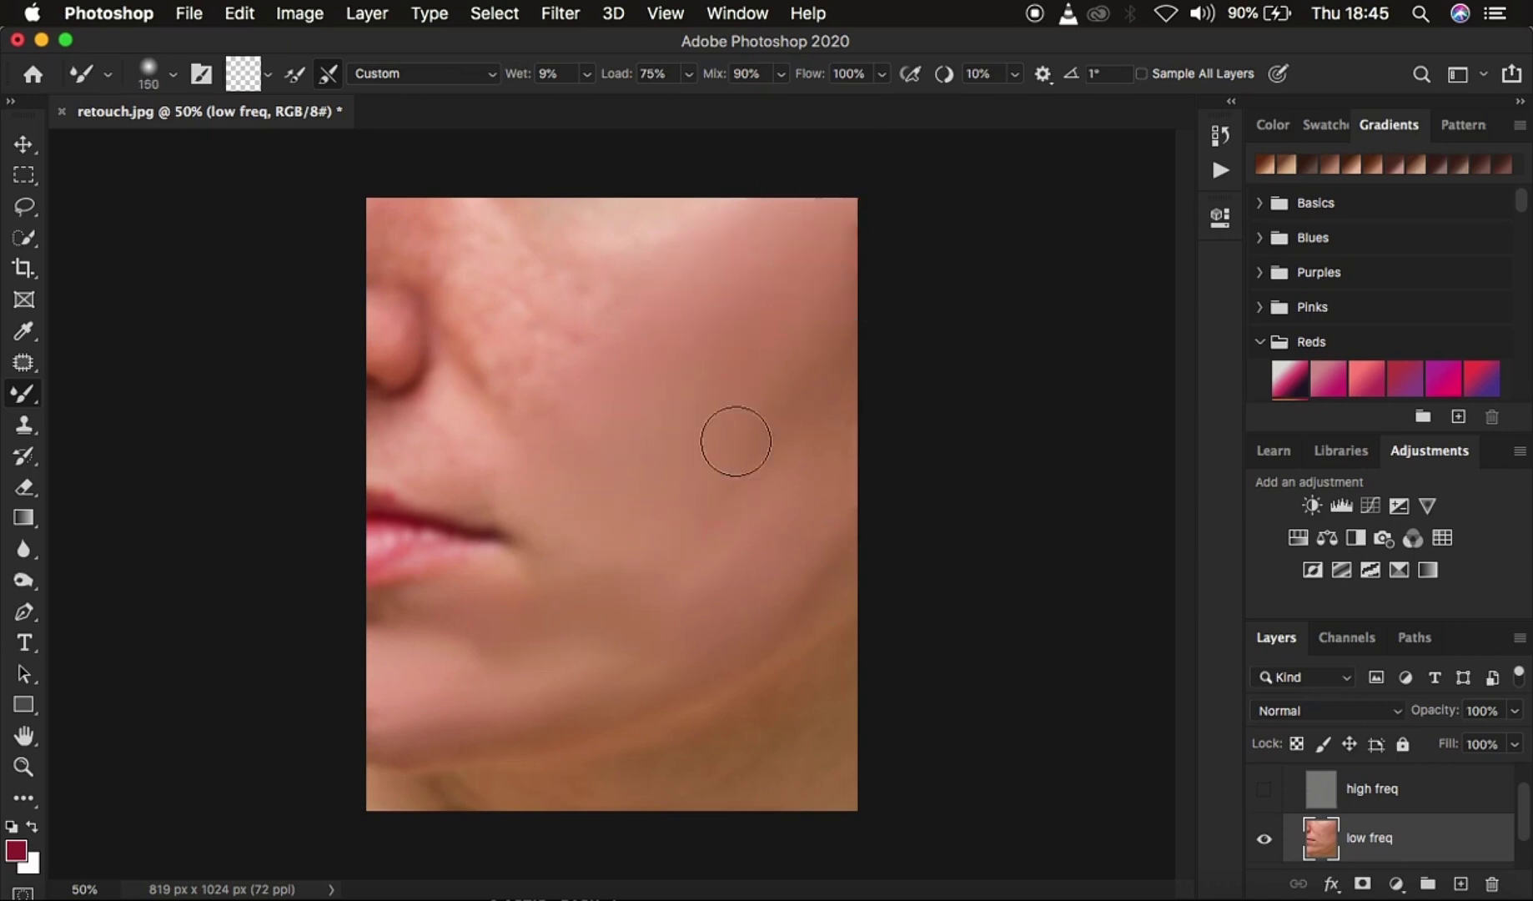
pyautogui.press('super+equal')
pyautogui.press('super+equal')
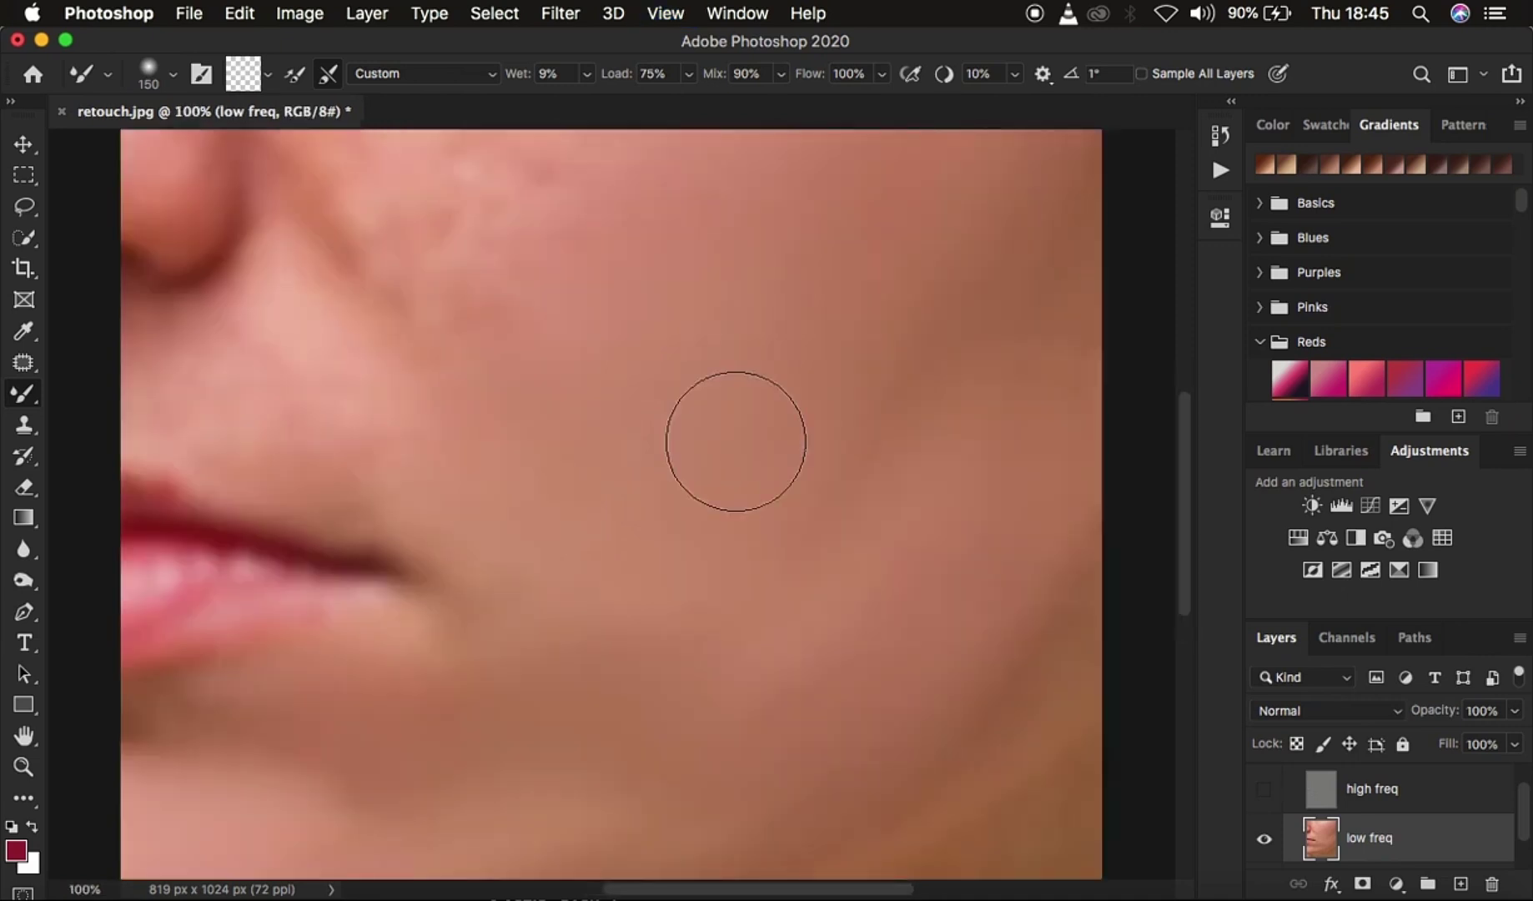
pyautogui.press('super+minus')
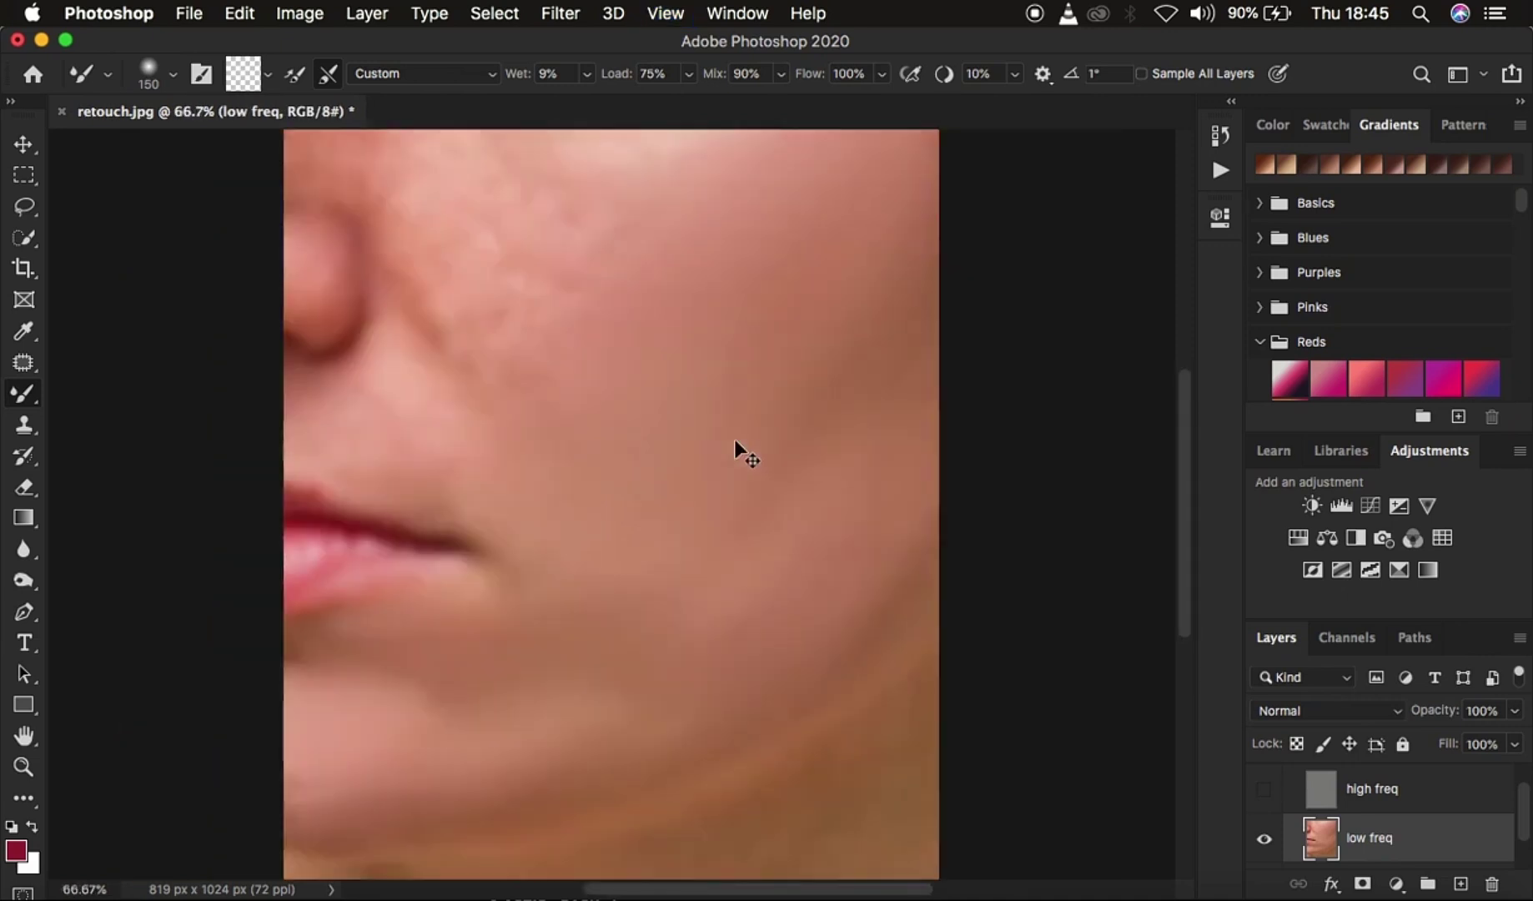
# Step: Smooth the inner cheek and the area under the eye, reducing the Mixer Brush to 100 px for the skin around the mouth
pyautogui.press('super+minus')
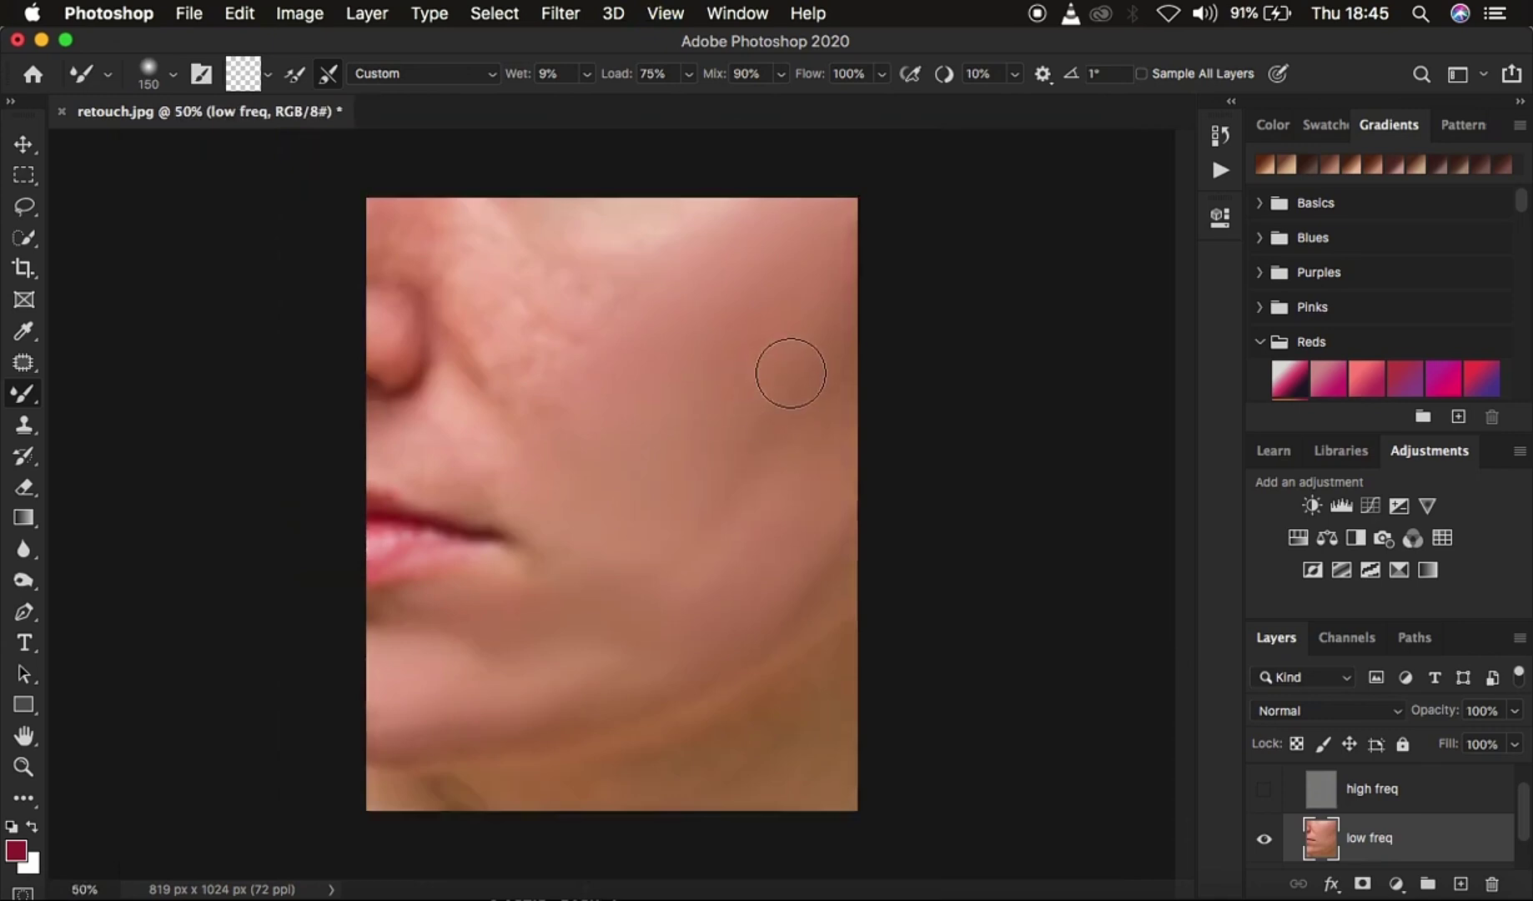
pyautogui.moveTo(639, 339)
pyautogui.mouseDown()
pyautogui.moveTo(571, 353)
pyautogui.moveTo(589, 301)
pyautogui.moveTo(539, 325)
pyautogui.moveTo(483, 263)
pyautogui.moveTo(508, 315)
pyautogui.moveTo(562, 305)
pyautogui.moveTo(563, 334)
pyautogui.moveTo(513, 356)
pyautogui.moveTo(582, 318)
pyautogui.moveTo(538, 388)
pyautogui.mouseUp()
pyautogui.moveTo(641, 226)
pyautogui.mouseDown()
pyautogui.moveTo(531, 230)
pyautogui.moveTo(549, 239)
pyautogui.mouseUp()
pyautogui.press('[')
pyautogui.press('[')
pyautogui.moveTo(524, 448)
pyautogui.mouseDown()
pyautogui.moveTo(427, 483)
pyautogui.moveTo(486, 400)
pyautogui.moveTo(392, 463)
pyautogui.moveTo(428, 637)
pyautogui.mouseUp()
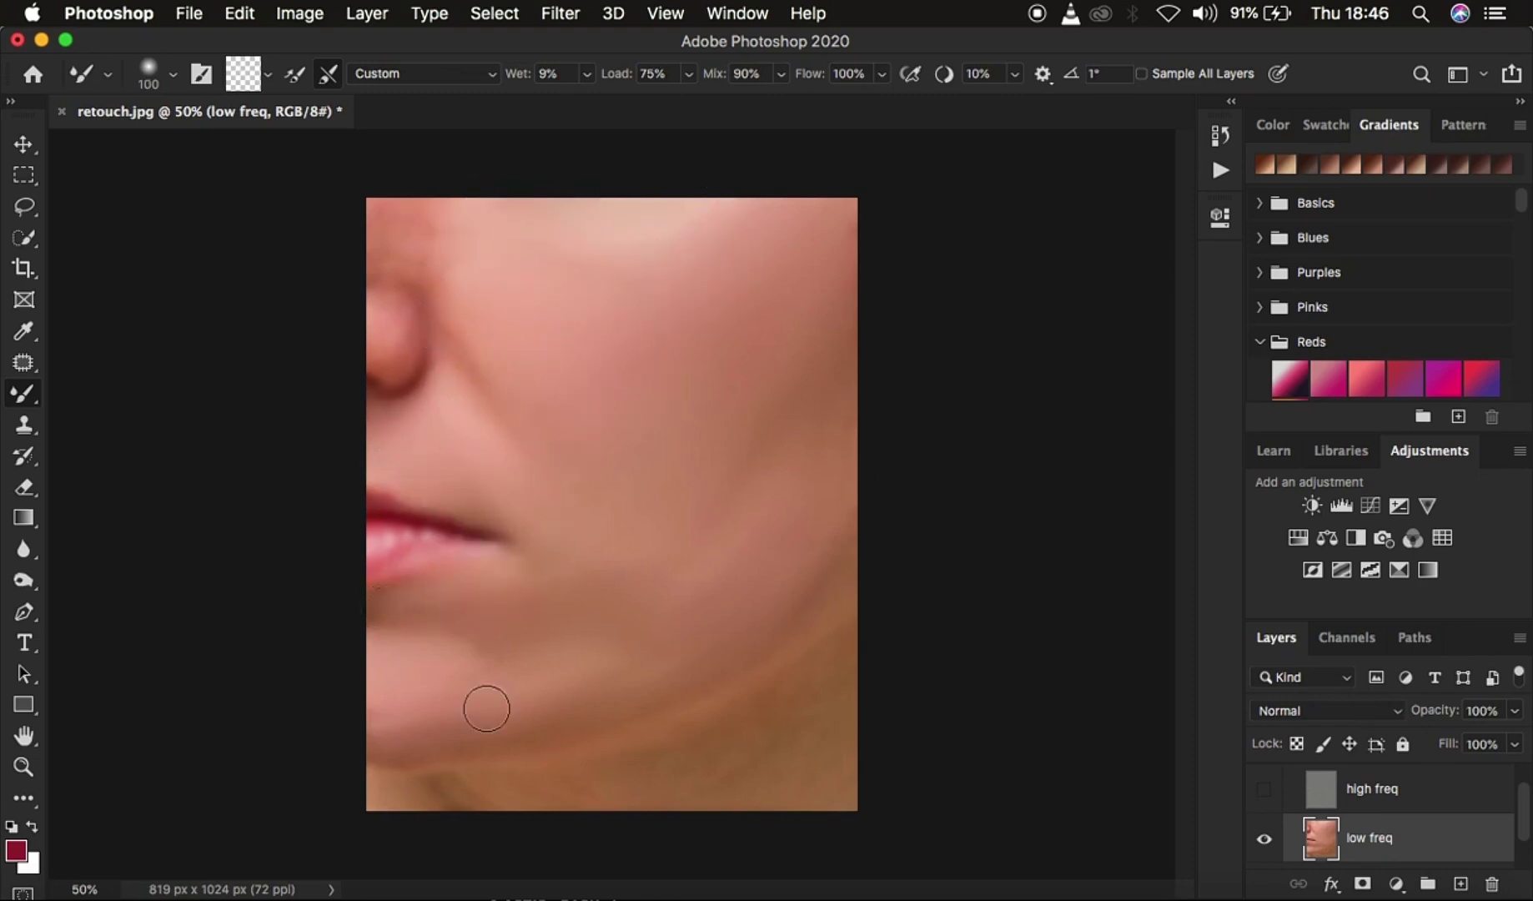
# Step: Blend the middle of the cheek with a larger Mixer Brush, and smooth the side of the nose and the skin down to the chin with a smaller one
pyautogui.press(']')
pyautogui.press(']')
pyautogui.press(']')
pyautogui.press(']')
pyautogui.press(']')
pyautogui.moveTo(616, 455)
pyautogui.mouseDown()
pyautogui.moveTo(768, 303)
pyautogui.moveTo(747, 453)
pyautogui.moveTo(651, 551)
pyautogui.mouseUp()
pyautogui.press('[')
pyautogui.press('[')
pyautogui.moveTo(425, 238); pyautogui.dragTo(409, 338)
pyautogui.moveTo(554, 289)
pyautogui.mouseDown()
pyautogui.moveTo(798, 354)
pyautogui.moveTo(807, 548)
pyautogui.moveTo(777, 743)
pyautogui.moveTo(464, 801)
pyautogui.mouseUp()
# Step: Blend the tones from the outer jaw to the chin with the high freq layer hidden, and turn that layer back on
pyautogui.click(1264, 789)
pyautogui.scroll(1, 1282, 791)
pyautogui.click(1264, 816)
pyautogui.moveTo(838, 496)
pyautogui.mouseDown()
pyautogui.moveTo(793, 437)
pyautogui.moveTo(767, 467)
pyautogui.moveTo(780, 598)
pyautogui.moveTo(421, 712)
pyautogui.moveTo(506, 490)
pyautogui.moveTo(673, 292)
pyautogui.moveTo(835, 404)
pyautogui.moveTo(794, 581)
pyautogui.moveTo(811, 581)
pyautogui.moveTo(385, 263)
pyautogui.moveTo(828, 205)
pyautogui.moveTo(448, 634)
pyautogui.mouseUp()
pyautogui.press('[')
pyautogui.press('[')
pyautogui.click(1265, 817)
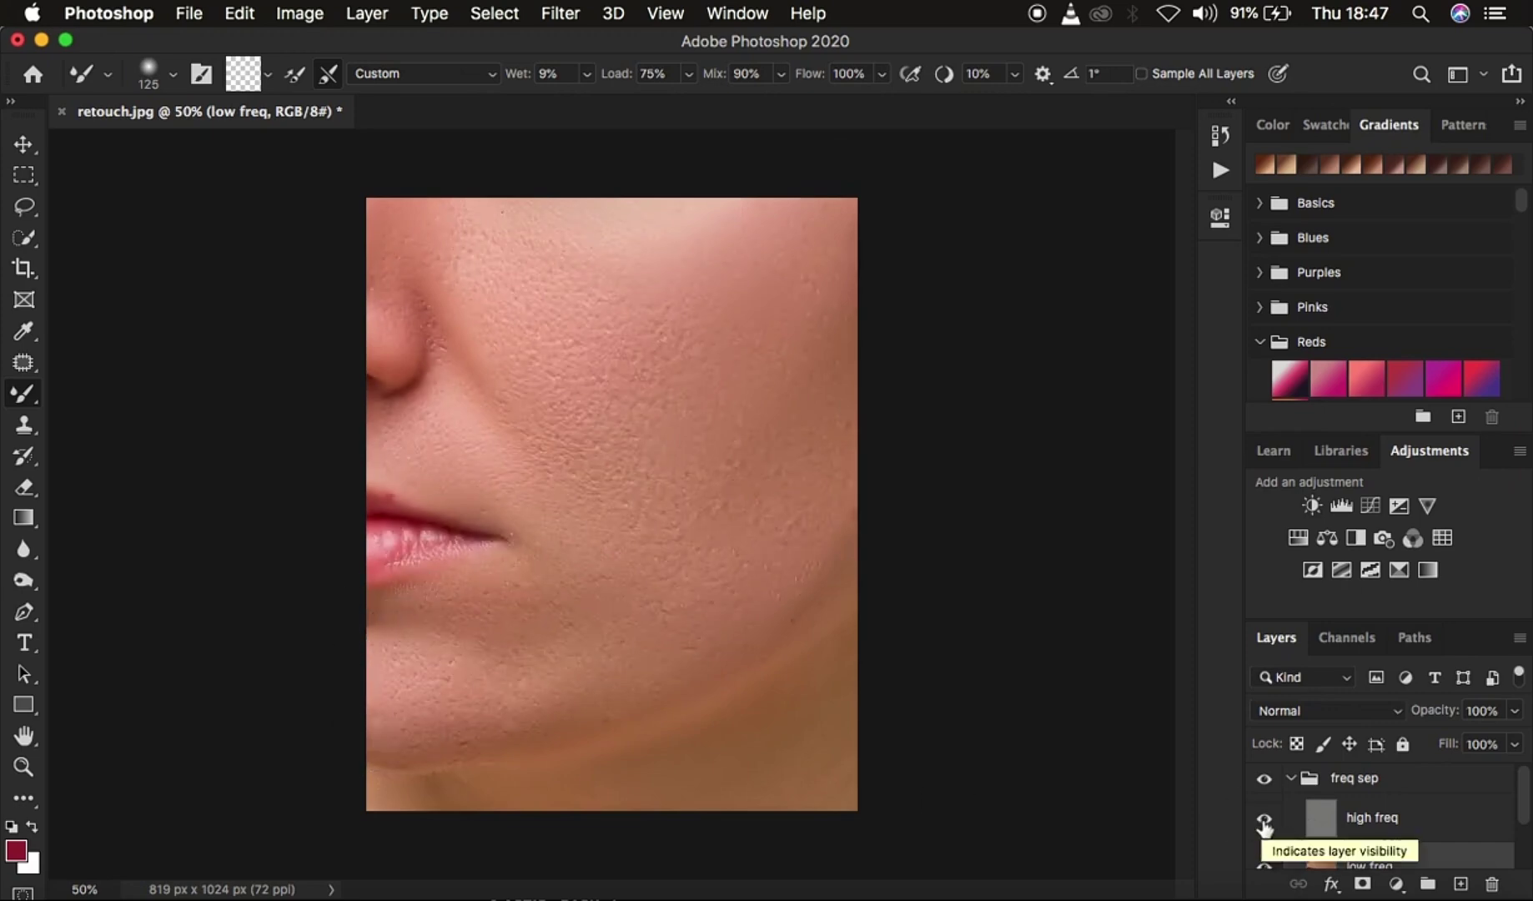
# Step: Compare the skin before and after the retouch by toggling the freq sep group's visibility
pyautogui.click(1263, 782)
pyautogui.click(1263, 783)
pyautogui.click(1263, 783)
pyautogui.click(1263, 782)
pyautogui.click(1263, 782)
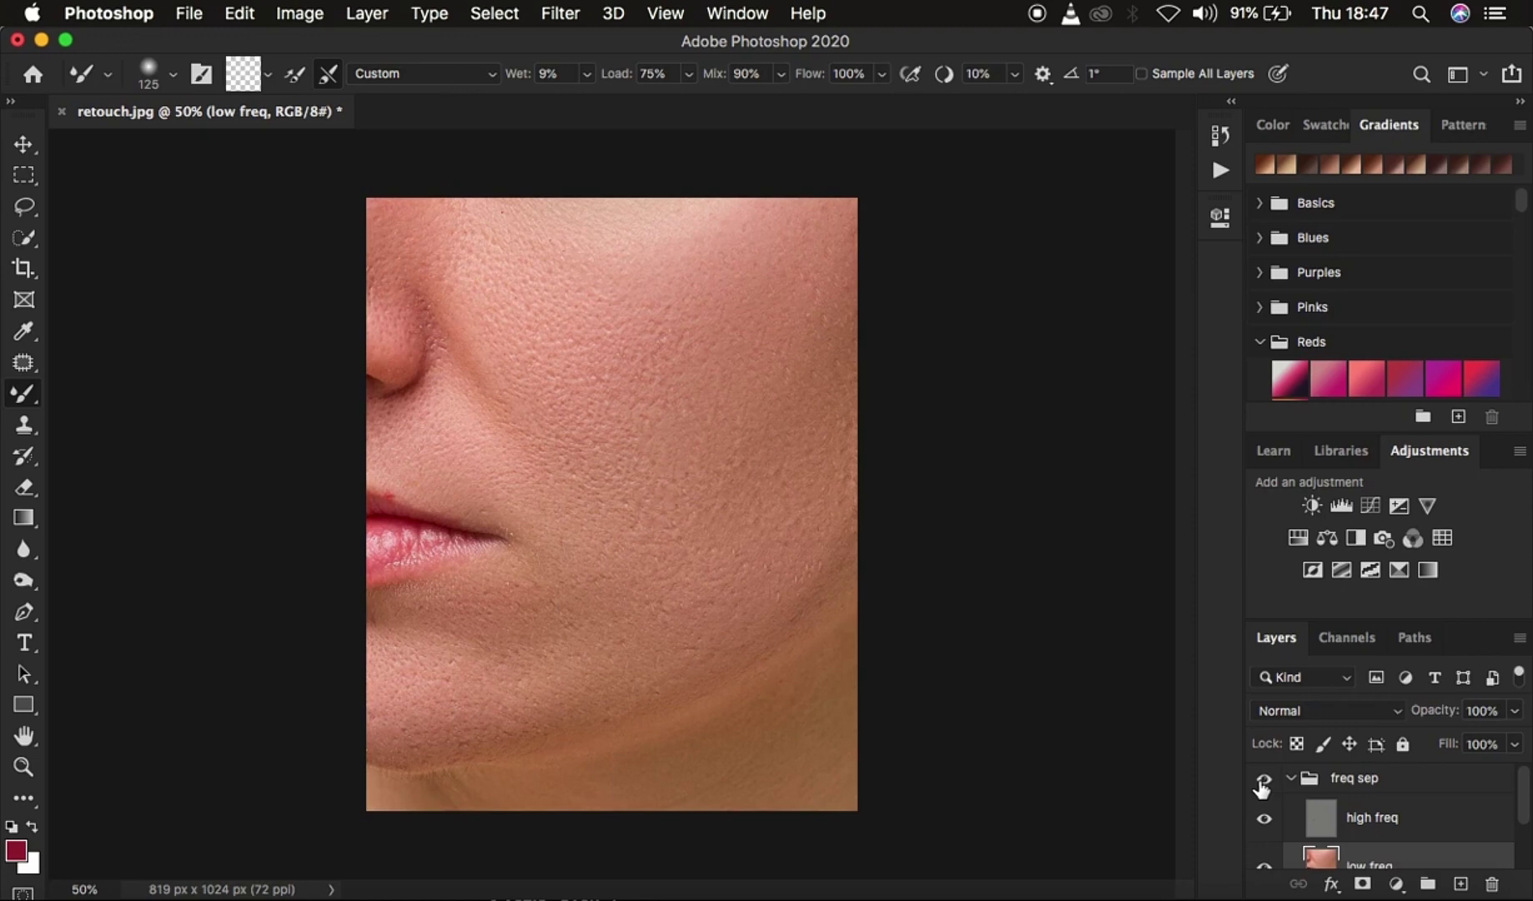
pyautogui.click(1263, 782)
pyautogui.click(1263, 783)
# Step: Select the outer cheek down to the jaw with an anti-aliased Lasso feathered 22 px and soften it with Gaussian Blur
pyautogui.click(25, 207)
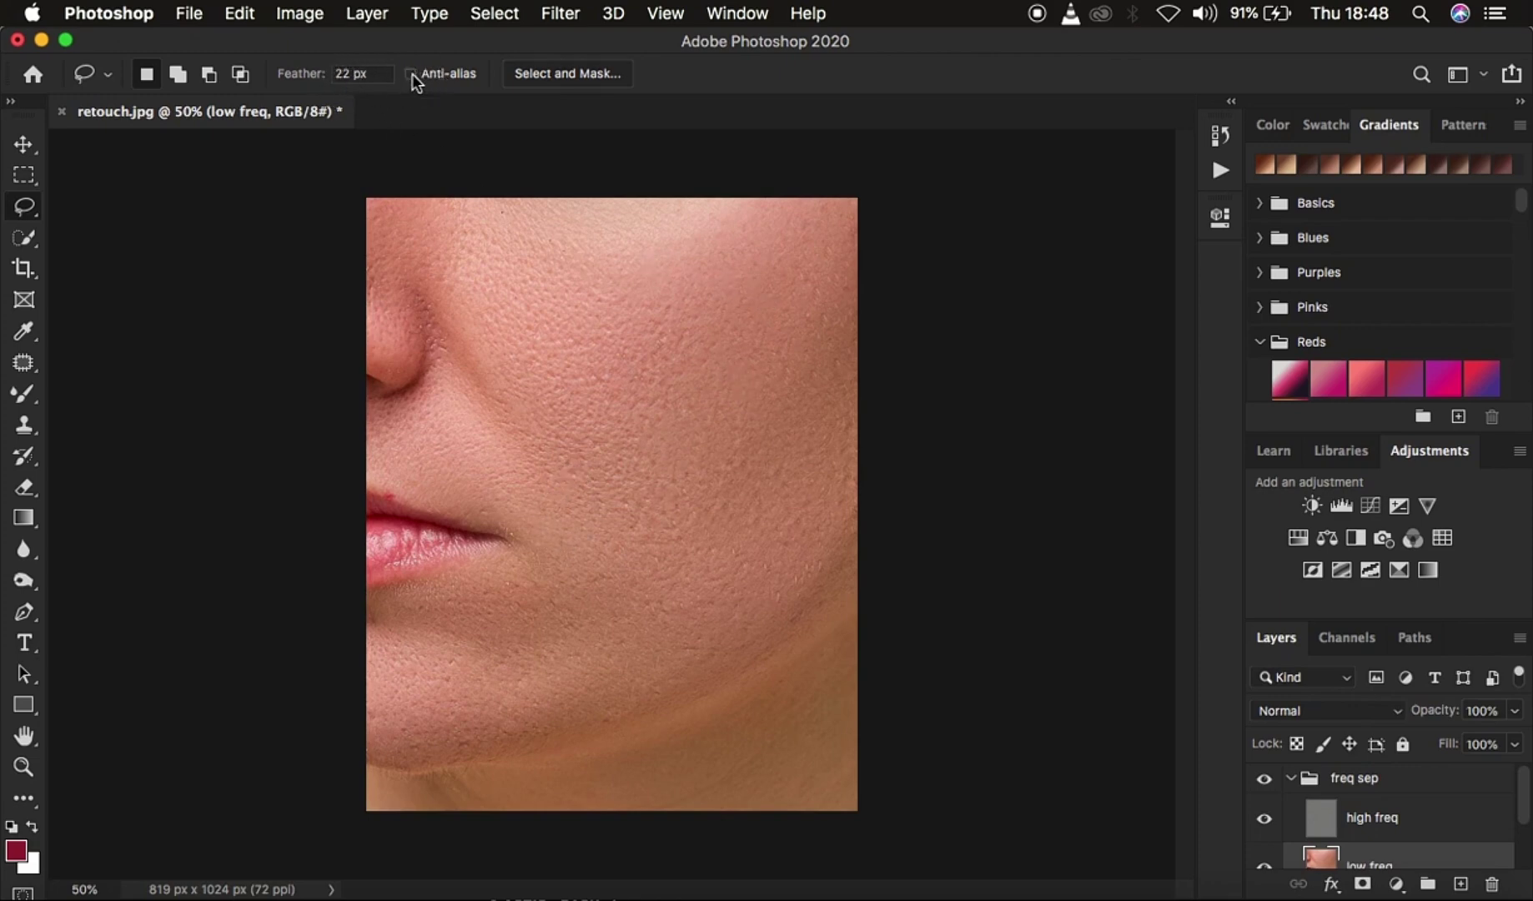
pyautogui.moveTo(805, 210)
pyautogui.mouseDown()
pyautogui.moveTo(636, 410)
pyautogui.moveTo(535, 490)
pyautogui.moveTo(516, 627)
pyautogui.moveTo(543, 699)
pyautogui.moveTo(638, 703)
pyautogui.moveTo(748, 653)
pyautogui.moveTo(860, 519)
pyautogui.moveTo(875, 428)
pyautogui.moveTo(855, 205)
pyautogui.mouseUp()
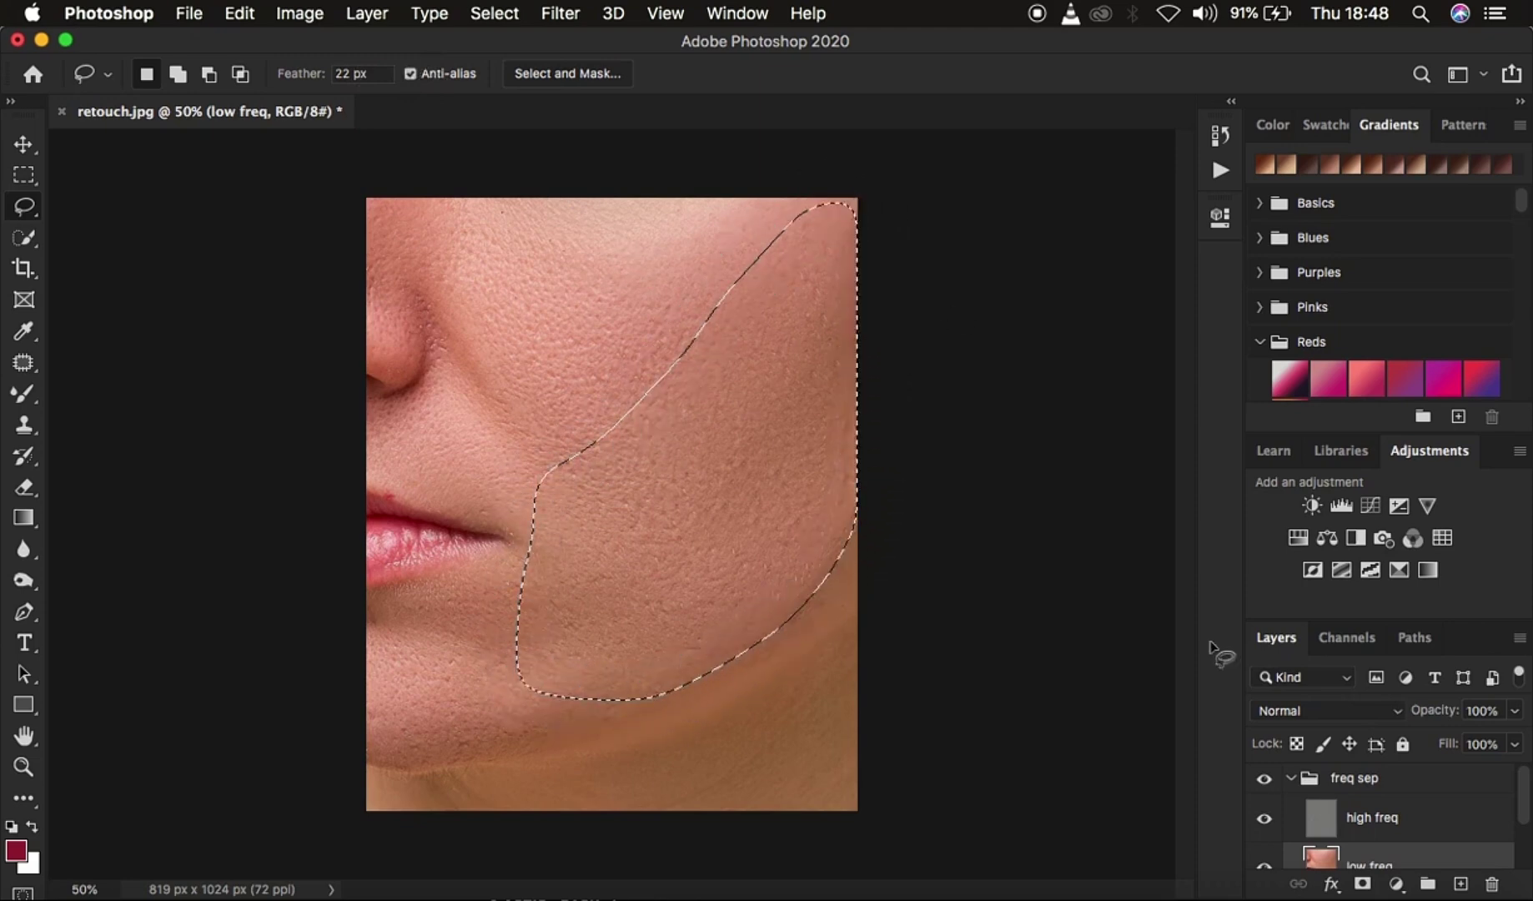
pyautogui.click(558, 12)
pyautogui.moveTo(626, 300)
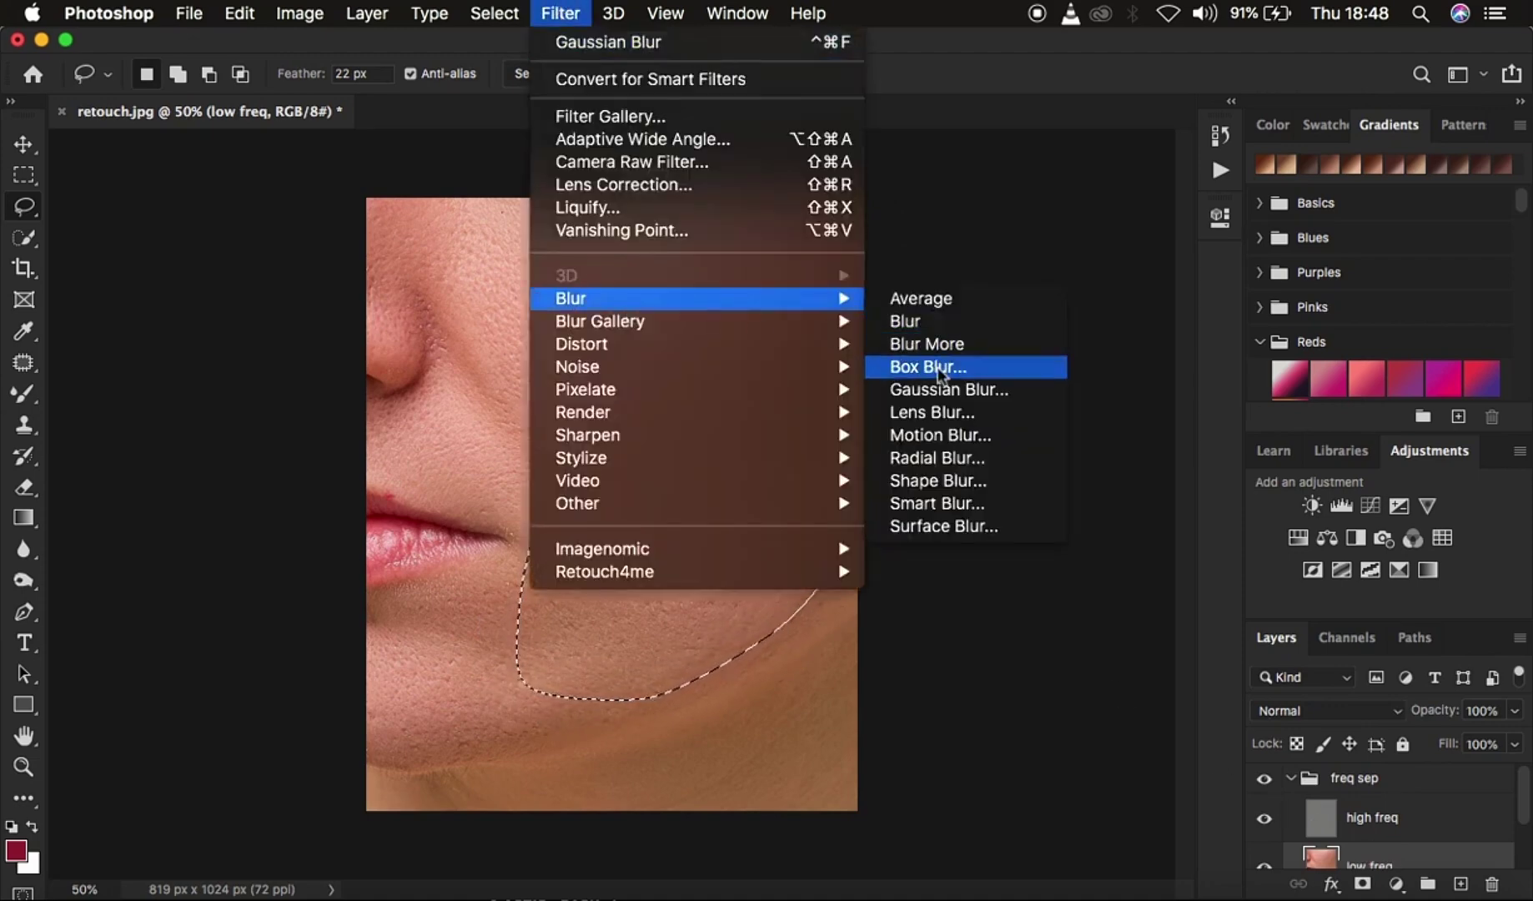
pyautogui.click(942, 388)
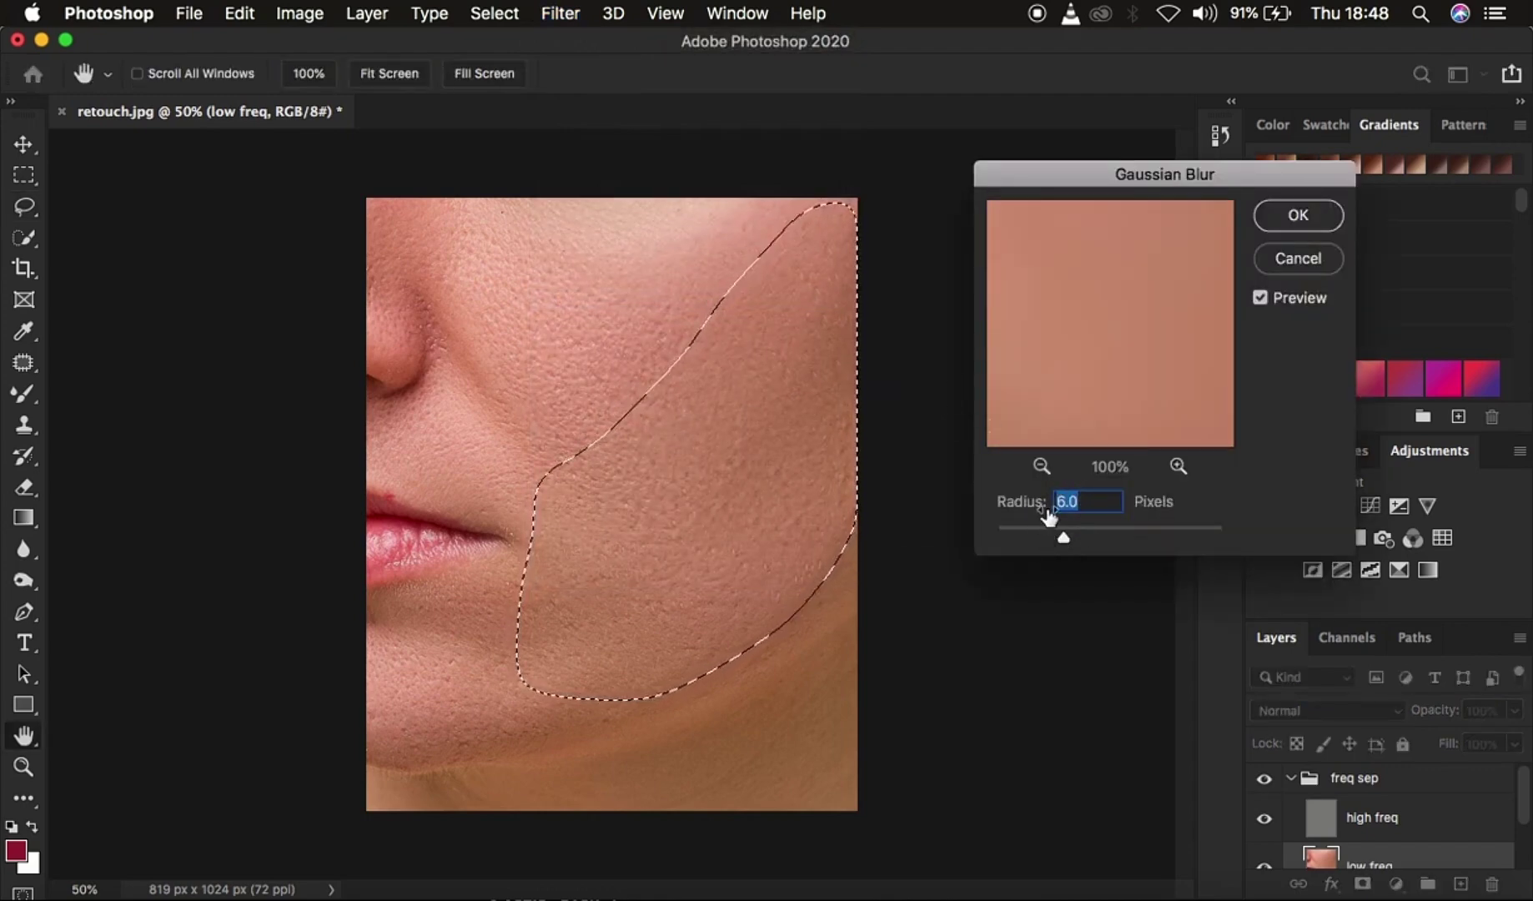
pyautogui.moveTo(1063, 537); pyautogui.dragTo(1095, 543)
pyautogui.click(1293, 221)
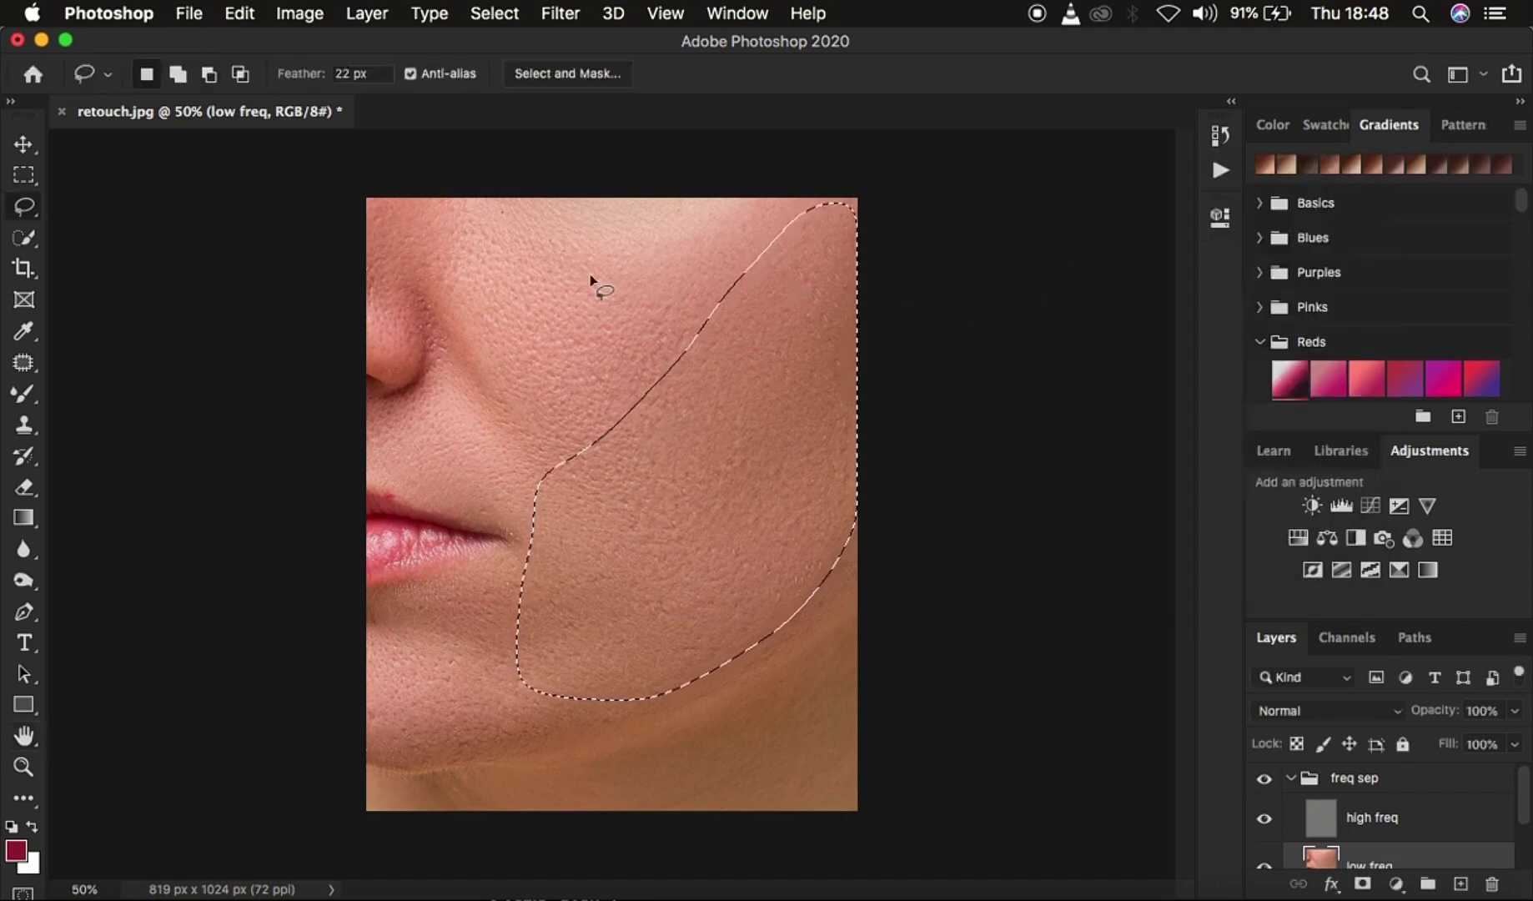
# Step: Replace the selection with one around the upper cheek, repeat the Gaussian Blur on it and keep its fade at 100% opacity
pyautogui.press('super+d')
pyautogui.press('super+minus')
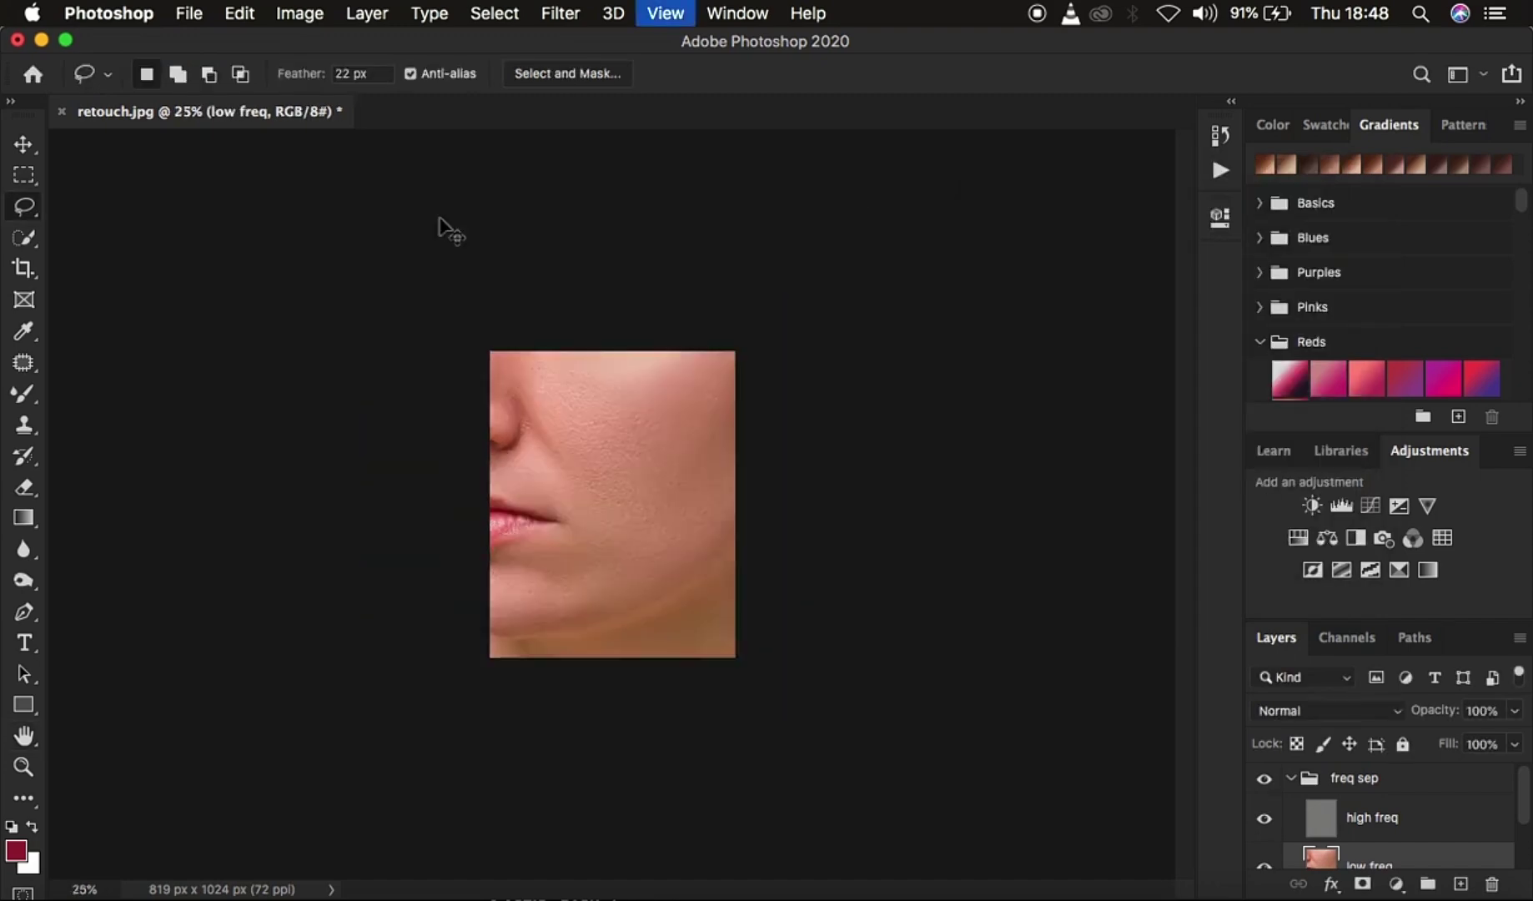
pyautogui.press('super+plus')
pyautogui.moveTo(435, 223)
pyautogui.mouseDown()
pyautogui.moveTo(451, 292)
pyautogui.moveTo(596, 389)
pyautogui.moveTo(832, 211)
pyautogui.moveTo(746, 161)
pyautogui.mouseUp()
pyautogui.rightClick(623, 226)
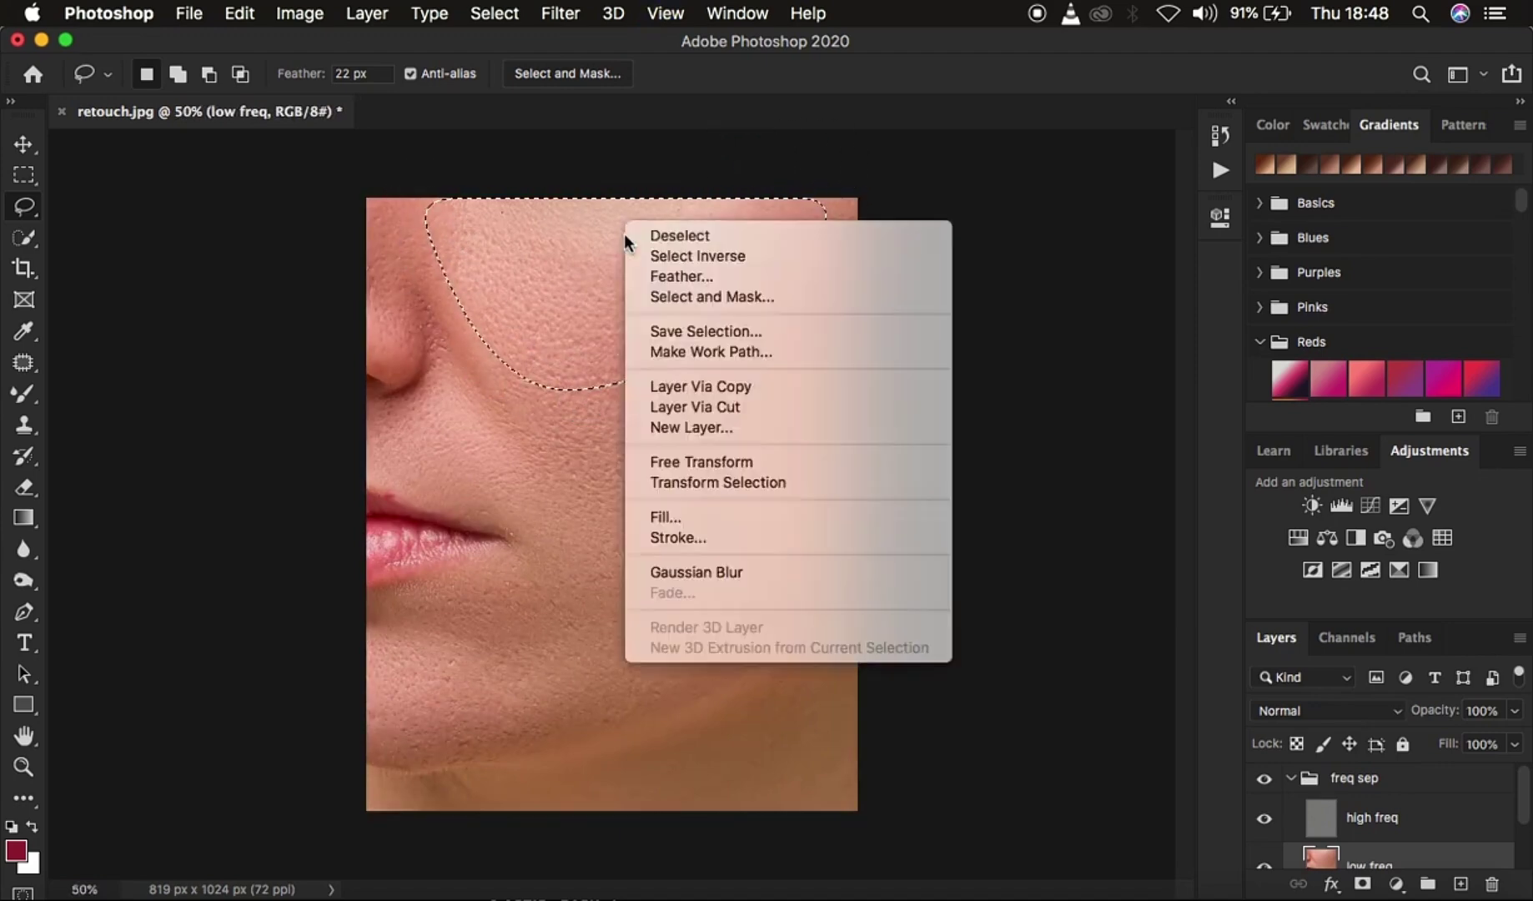
pyautogui.click(728, 575)
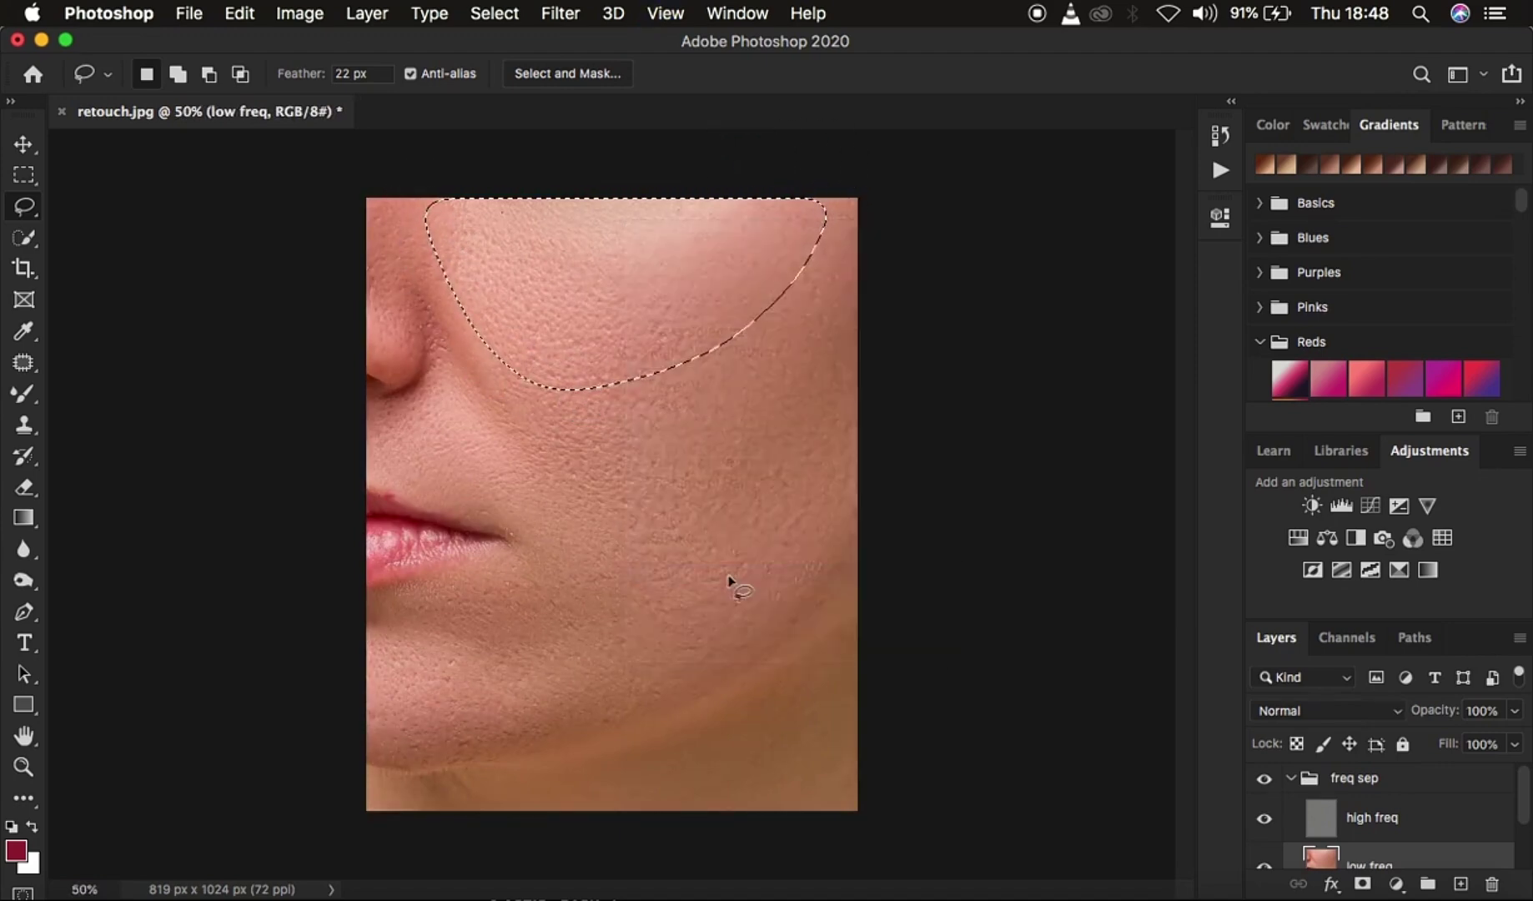
pyautogui.rightClick(616, 311)
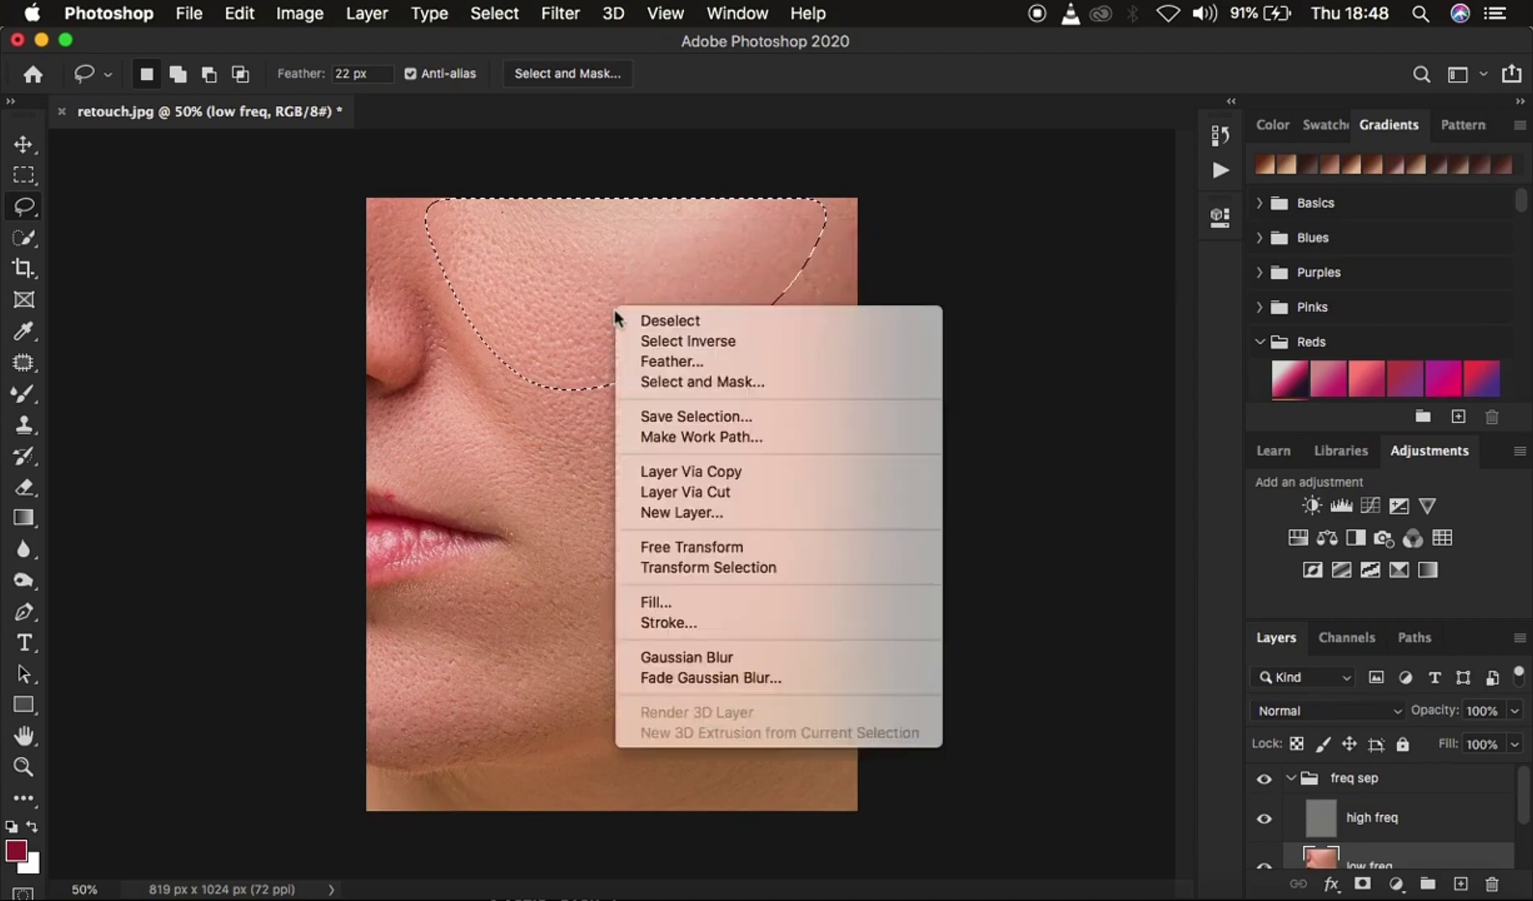
pyautogui.click(732, 676)
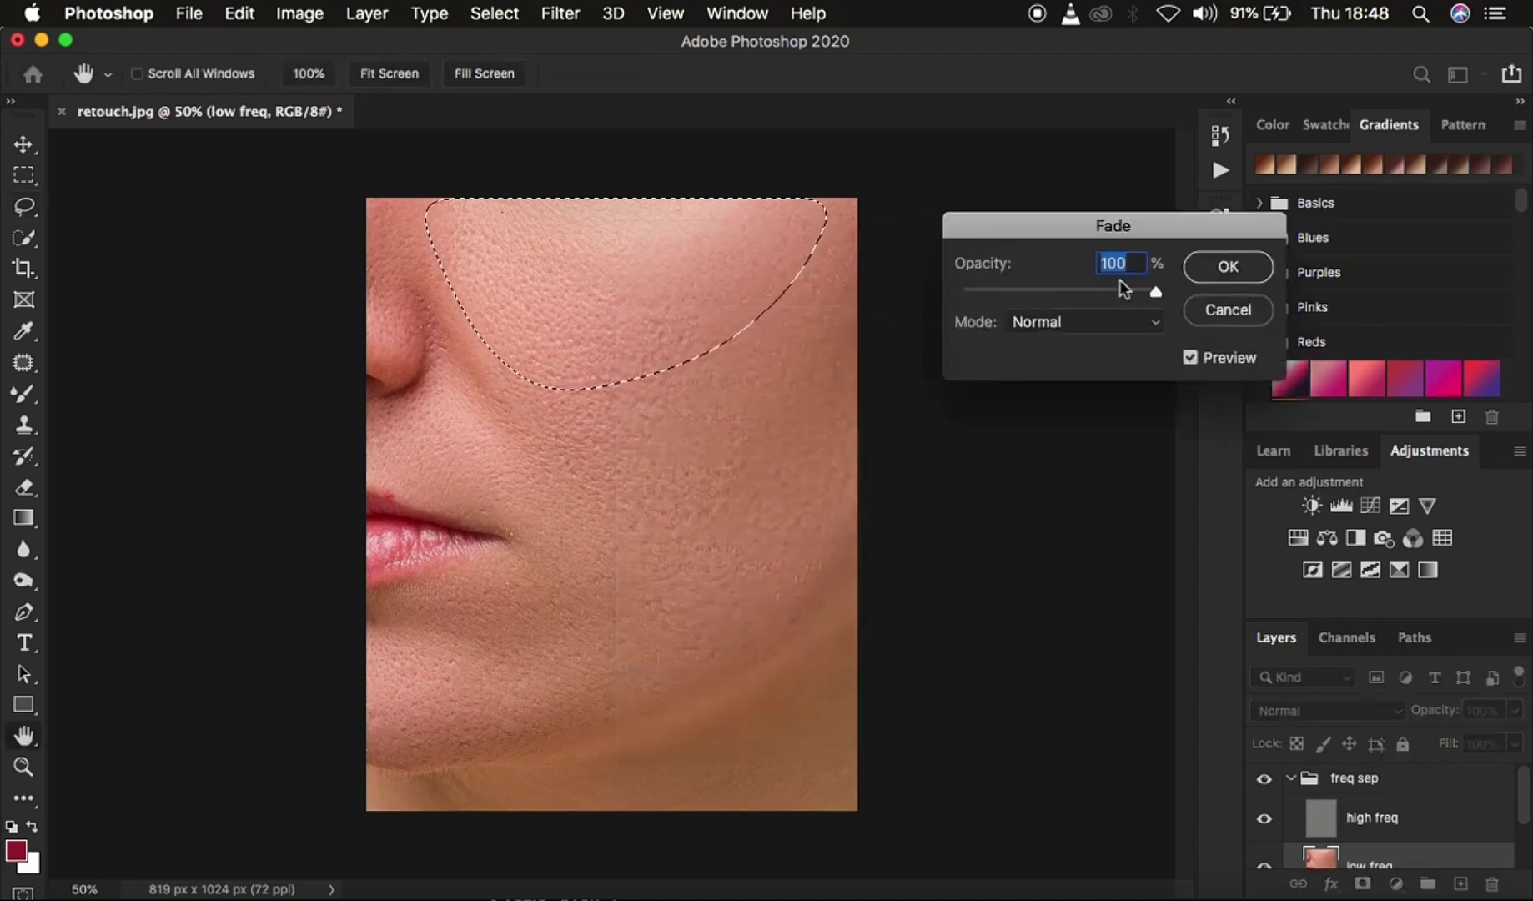
pyautogui.click(1228, 269)
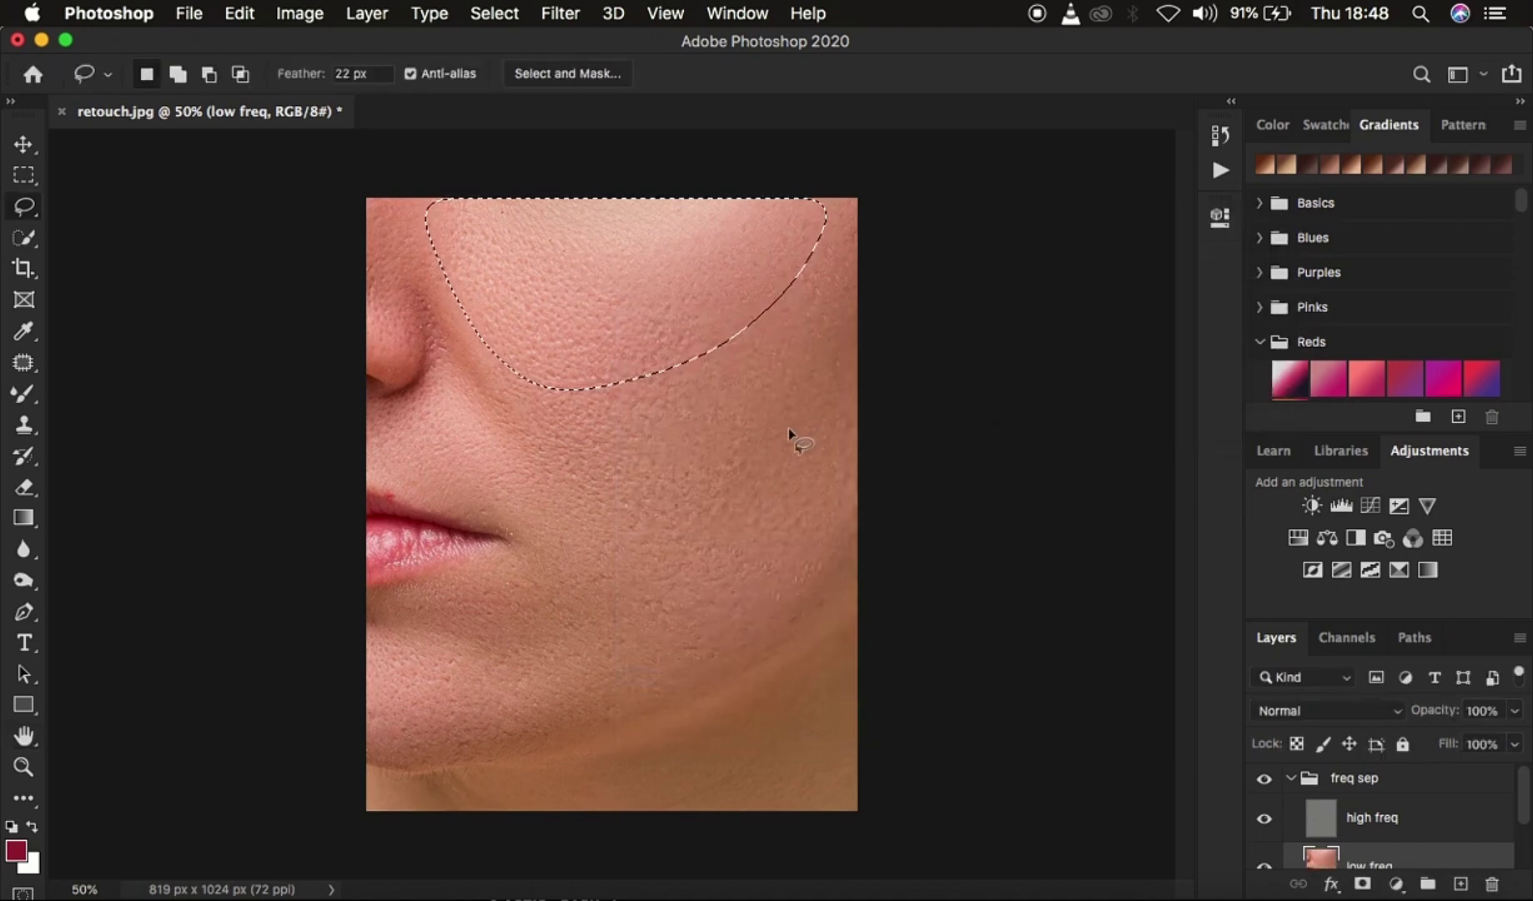
pyautogui.moveTo(488, 415)
pyautogui.mouseDown()
pyautogui.moveTo(513, 567)
pyautogui.moveTo(400, 606)
pyautogui.mouseUp()
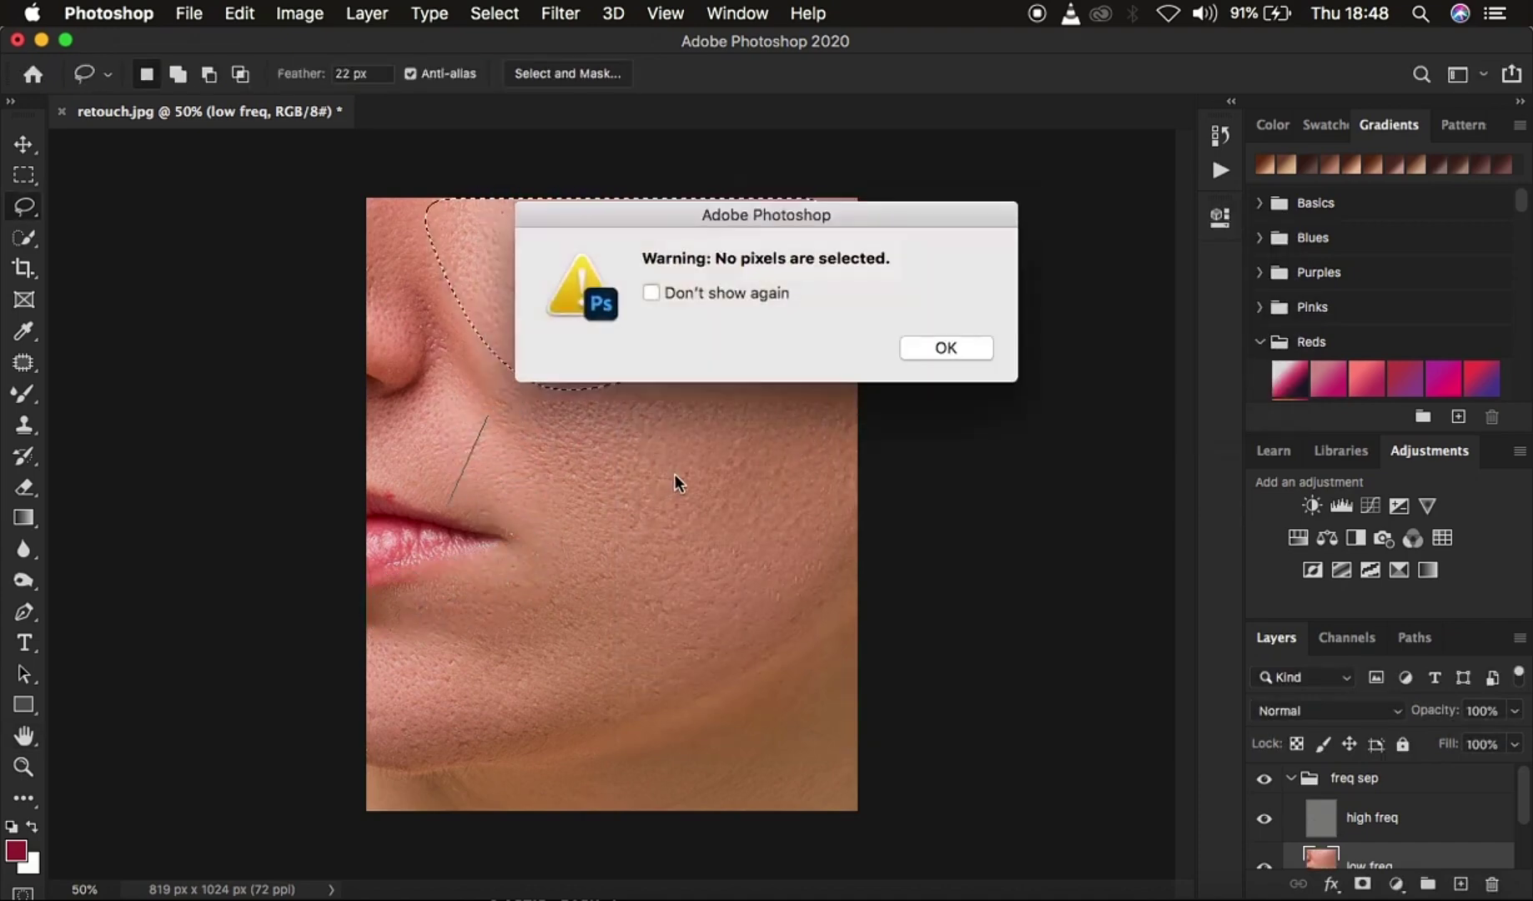
pyautogui.click(944, 349)
pyautogui.moveTo(524, 415)
pyautogui.mouseDown()
pyautogui.moveTo(496, 462)
pyautogui.moveTo(500, 506)
pyautogui.mouseUp()
pyautogui.moveTo(411, 597)
pyautogui.mouseDown()
pyautogui.moveTo(387, 702)
pyautogui.moveTo(564, 719)
pyautogui.moveTo(640, 468)
pyautogui.moveTo(576, 427)
pyautogui.mouseUp()
pyautogui.rightClick(610, 560)
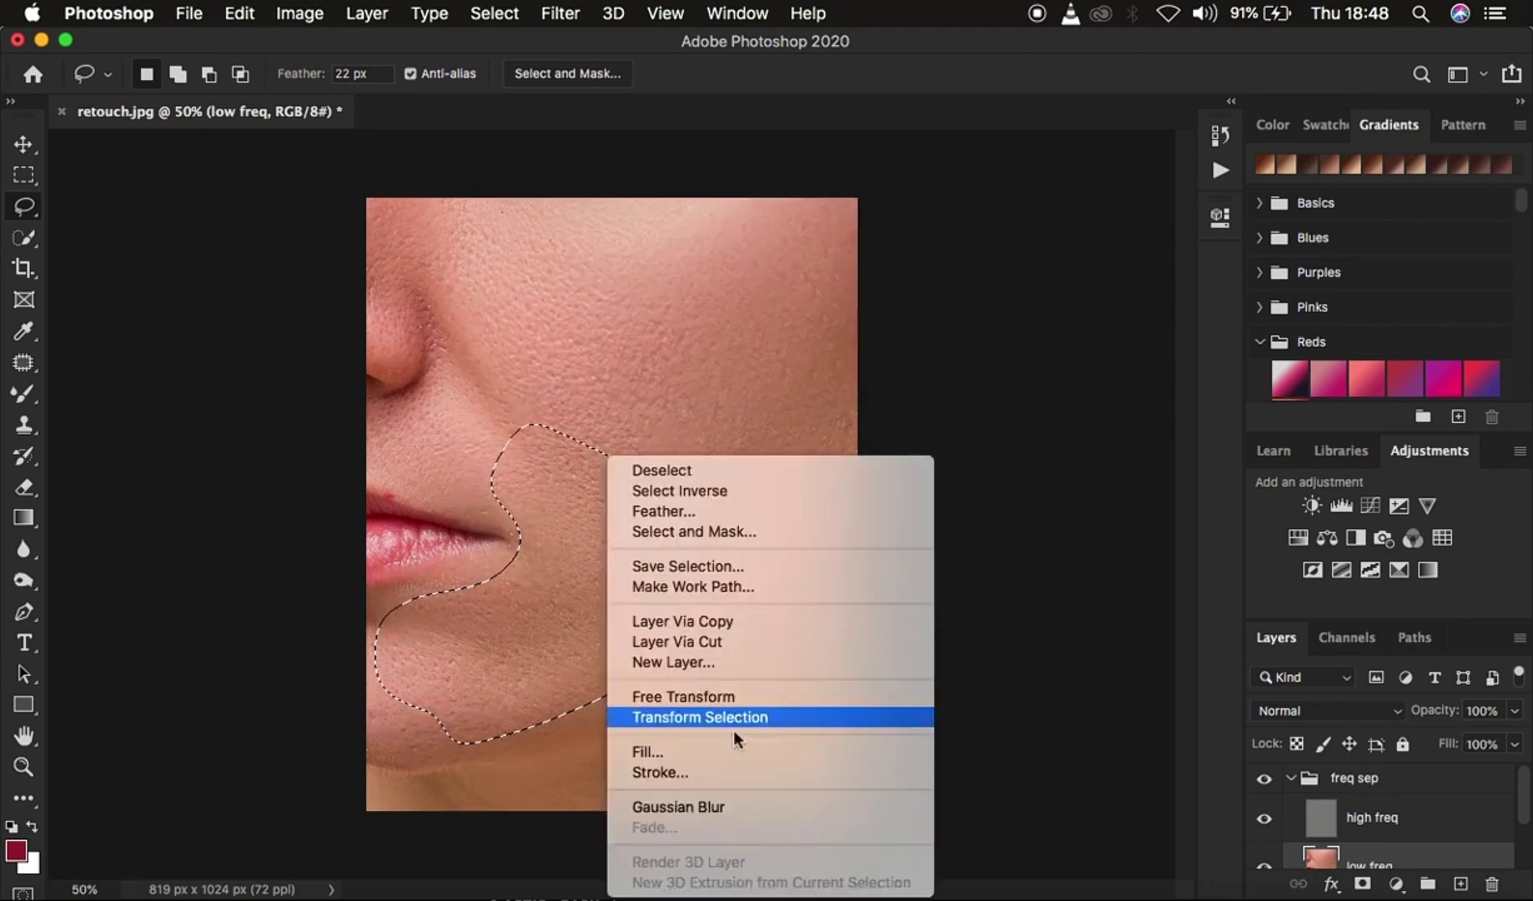
pyautogui.press('Escape')
pyautogui.click(816, 564)
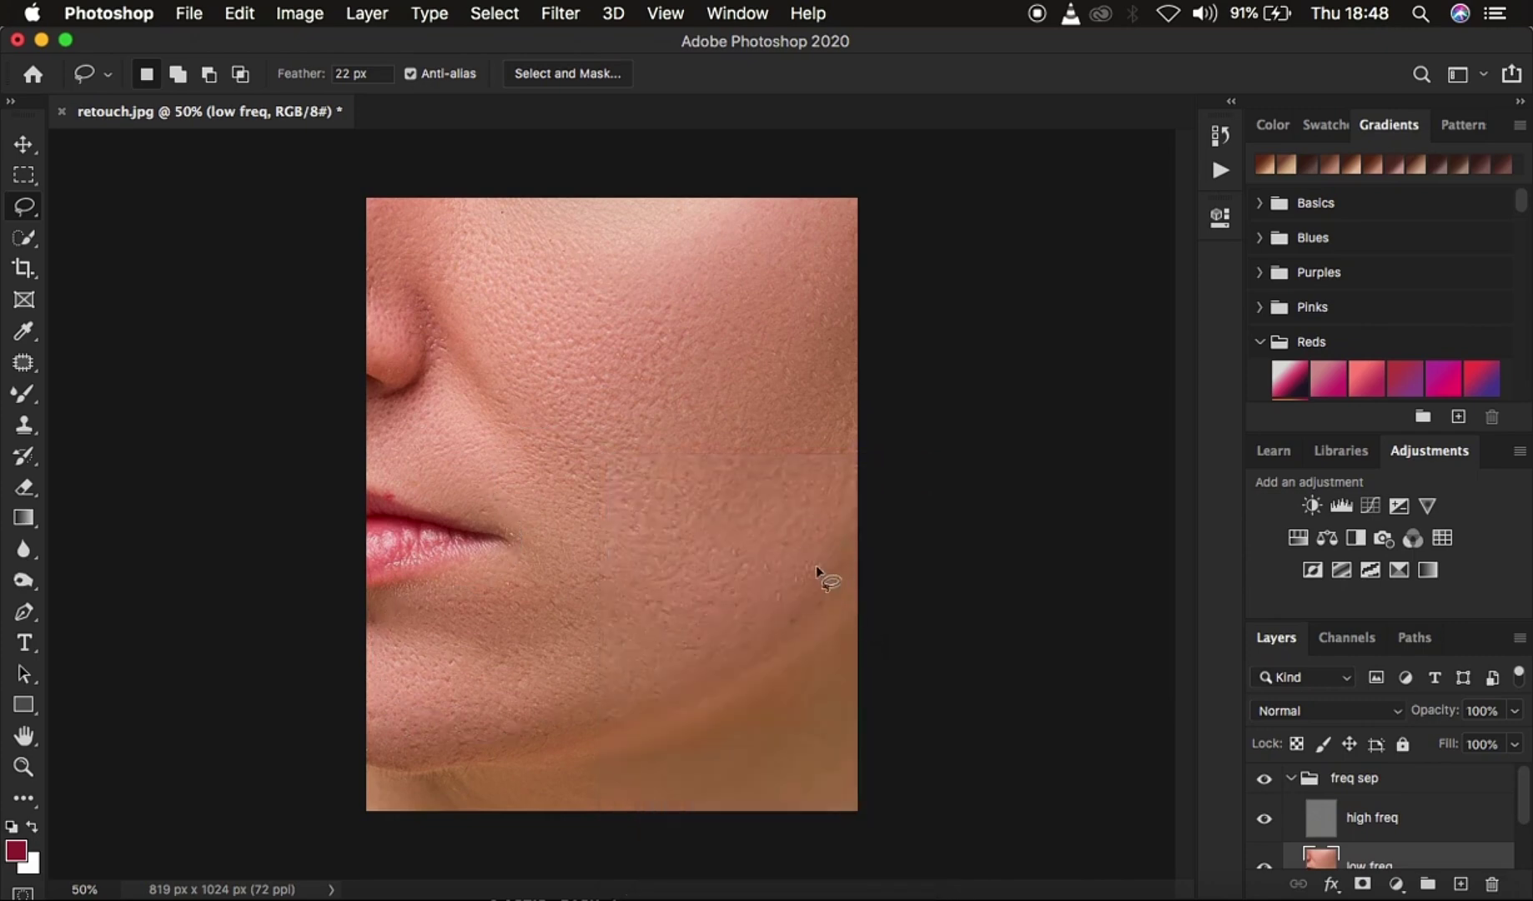
# Step: Repeat the Gaussian Blur on a lasso selection beside the nose, and select a narrow strip along the jaw edge for the same blur
pyautogui.moveTo(389, 205)
pyautogui.mouseDown()
pyautogui.moveTo(362, 273)
pyautogui.moveTo(389, 286)
pyautogui.moveTo(397, 332)
pyautogui.moveTo(483, 277)
pyautogui.moveTo(485, 204)
pyautogui.moveTo(433, 200)
pyautogui.mouseUp()
pyautogui.rightClick(438, 225)
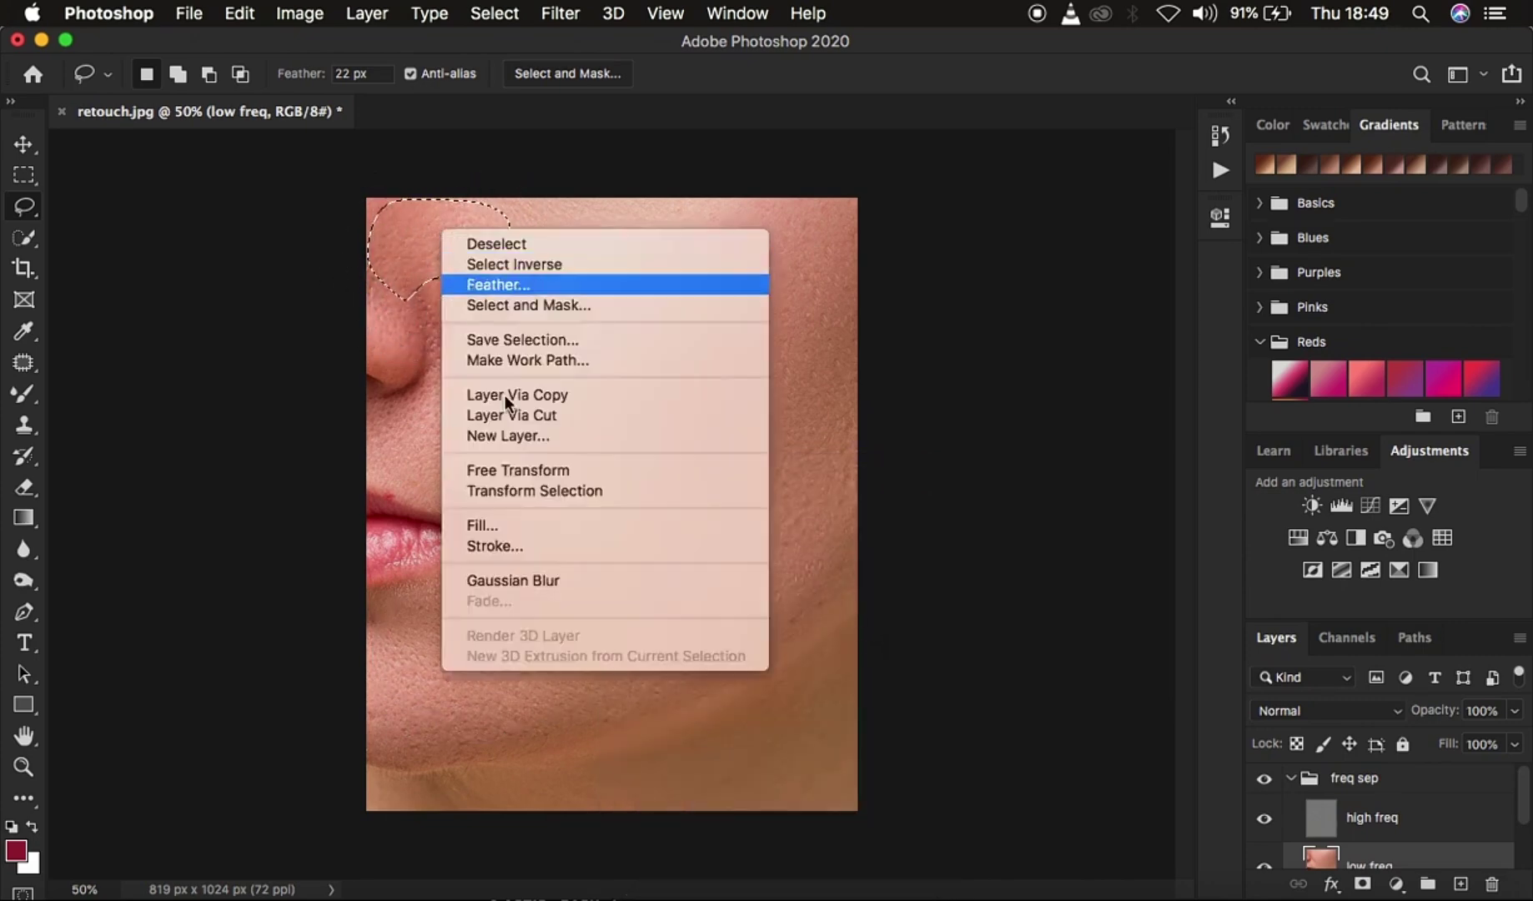
pyautogui.click(577, 581)
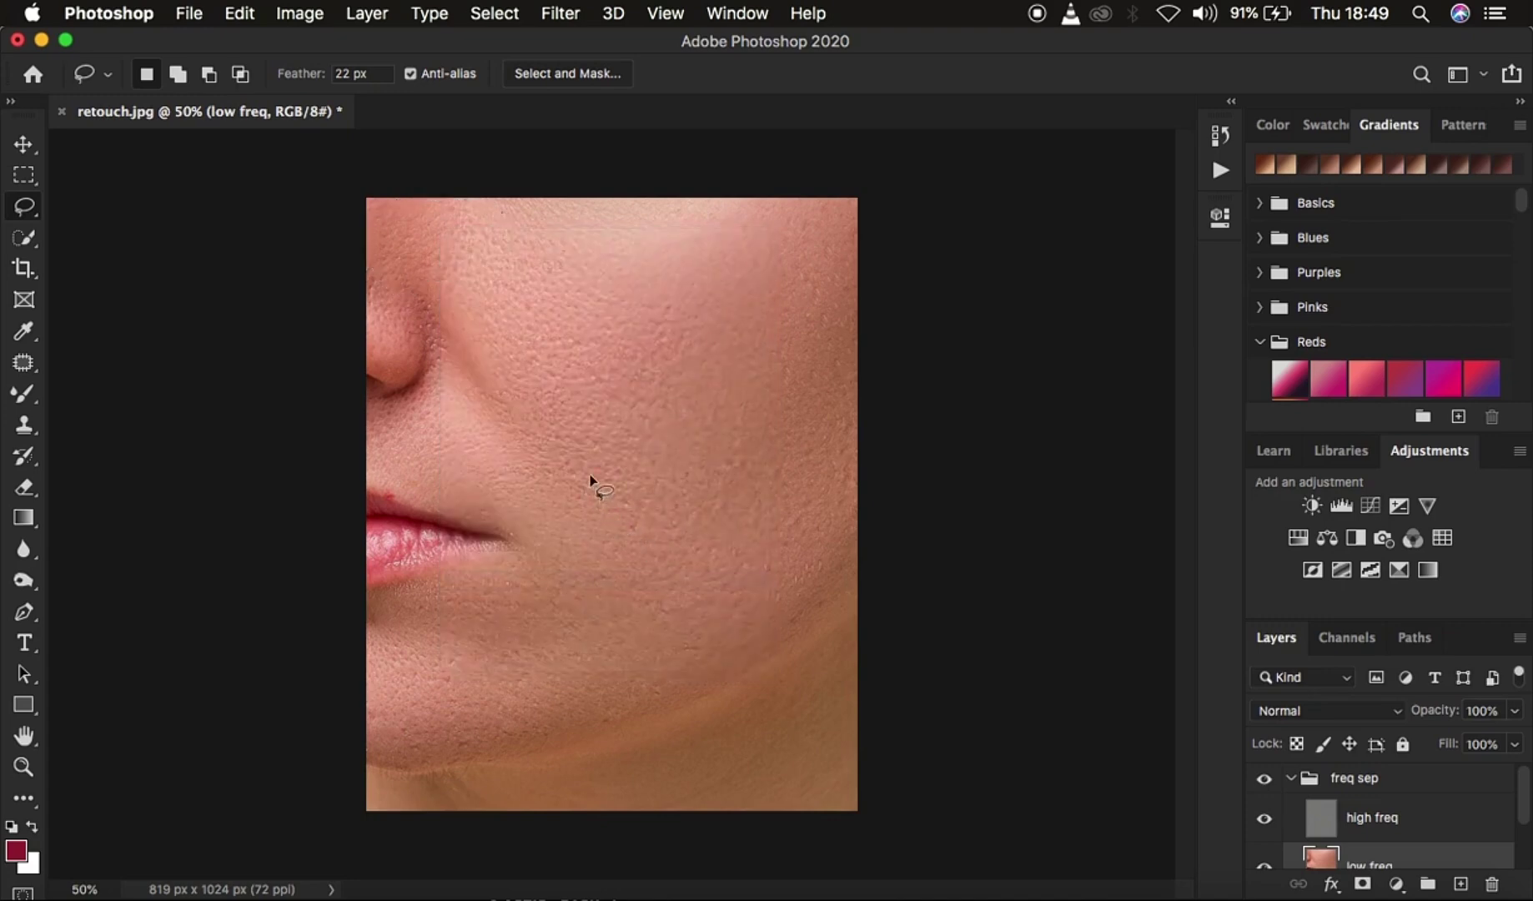
pyautogui.moveTo(809, 546)
pyautogui.mouseDown()
pyautogui.moveTo(688, 675)
pyautogui.moveTo(838, 588)
pyautogui.moveTo(822, 538)
pyautogui.mouseUp()
pyautogui.rightClick(816, 579)
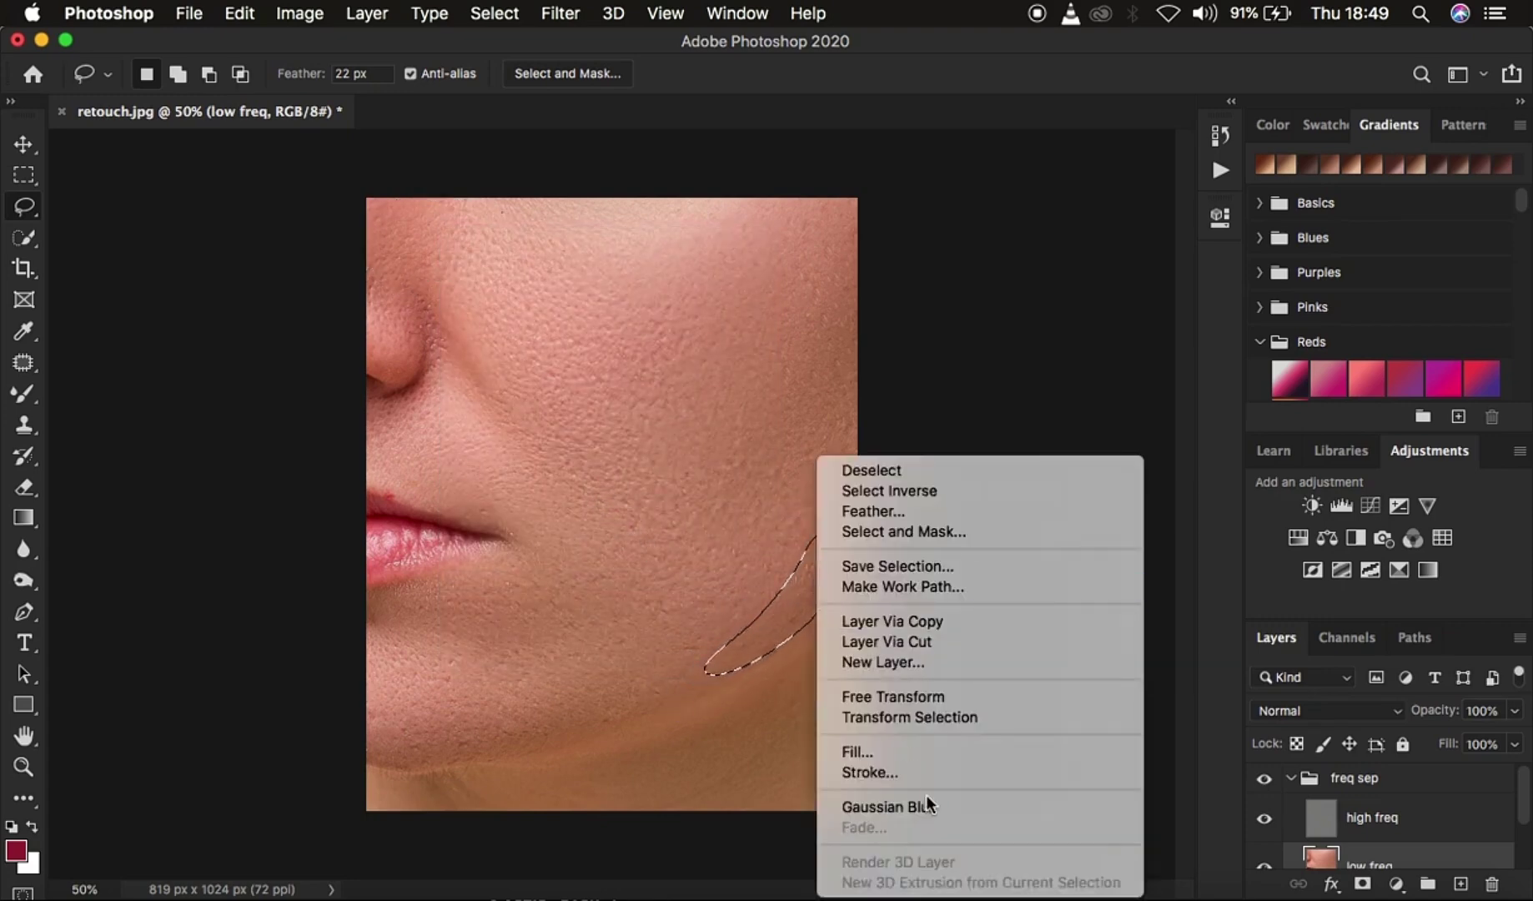
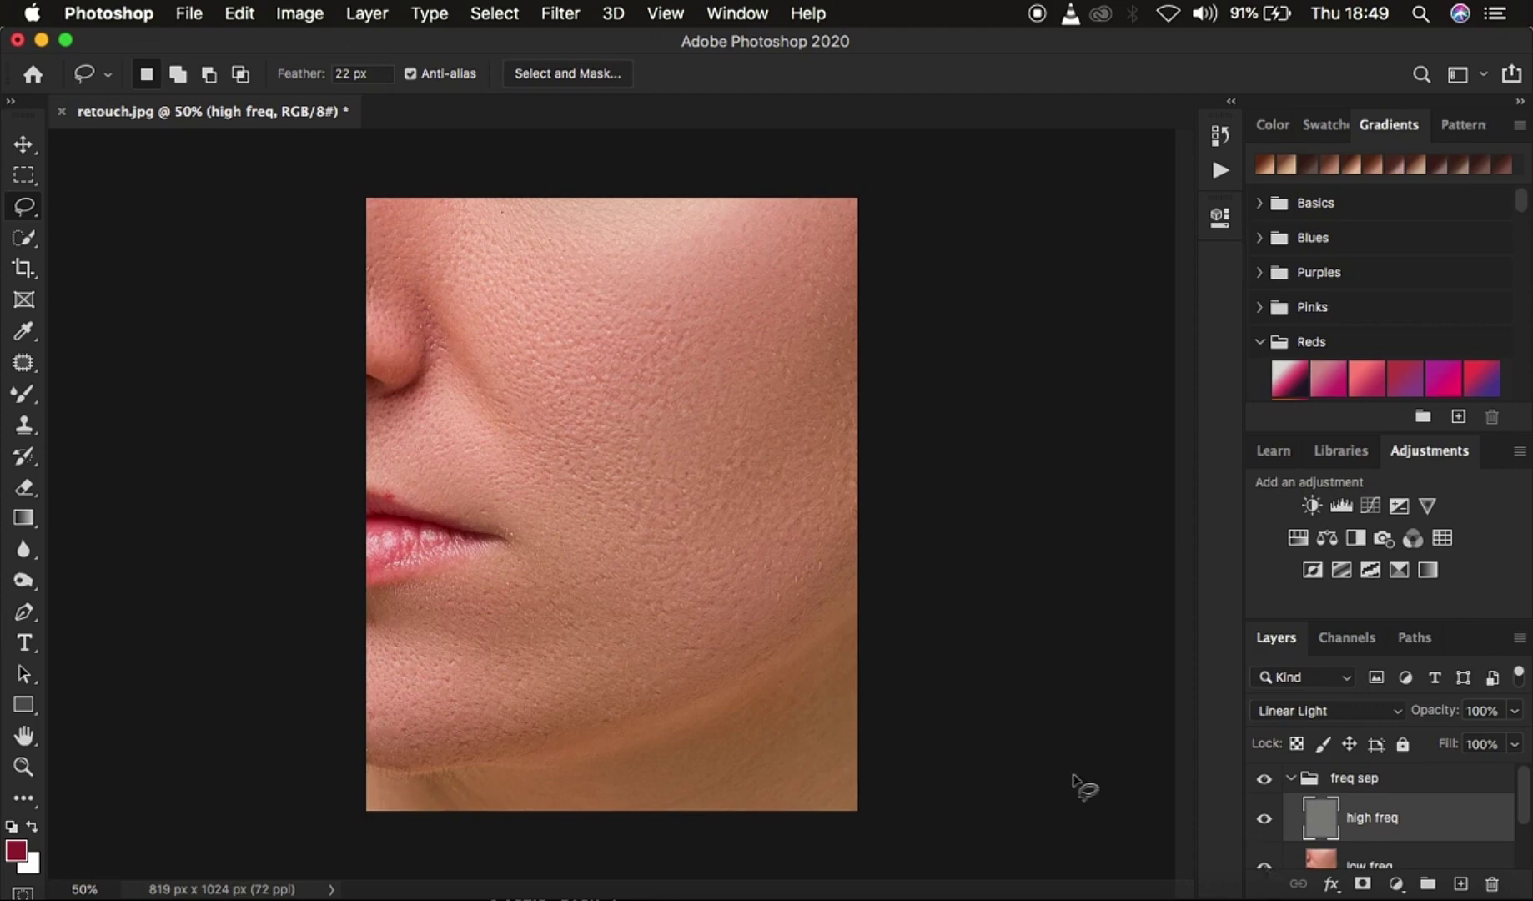
# Step: Set up the Clone Stamp for the high freq layer with a soft round tip, 0% hardness and Current Layer sampling
pyautogui.click(25, 425)
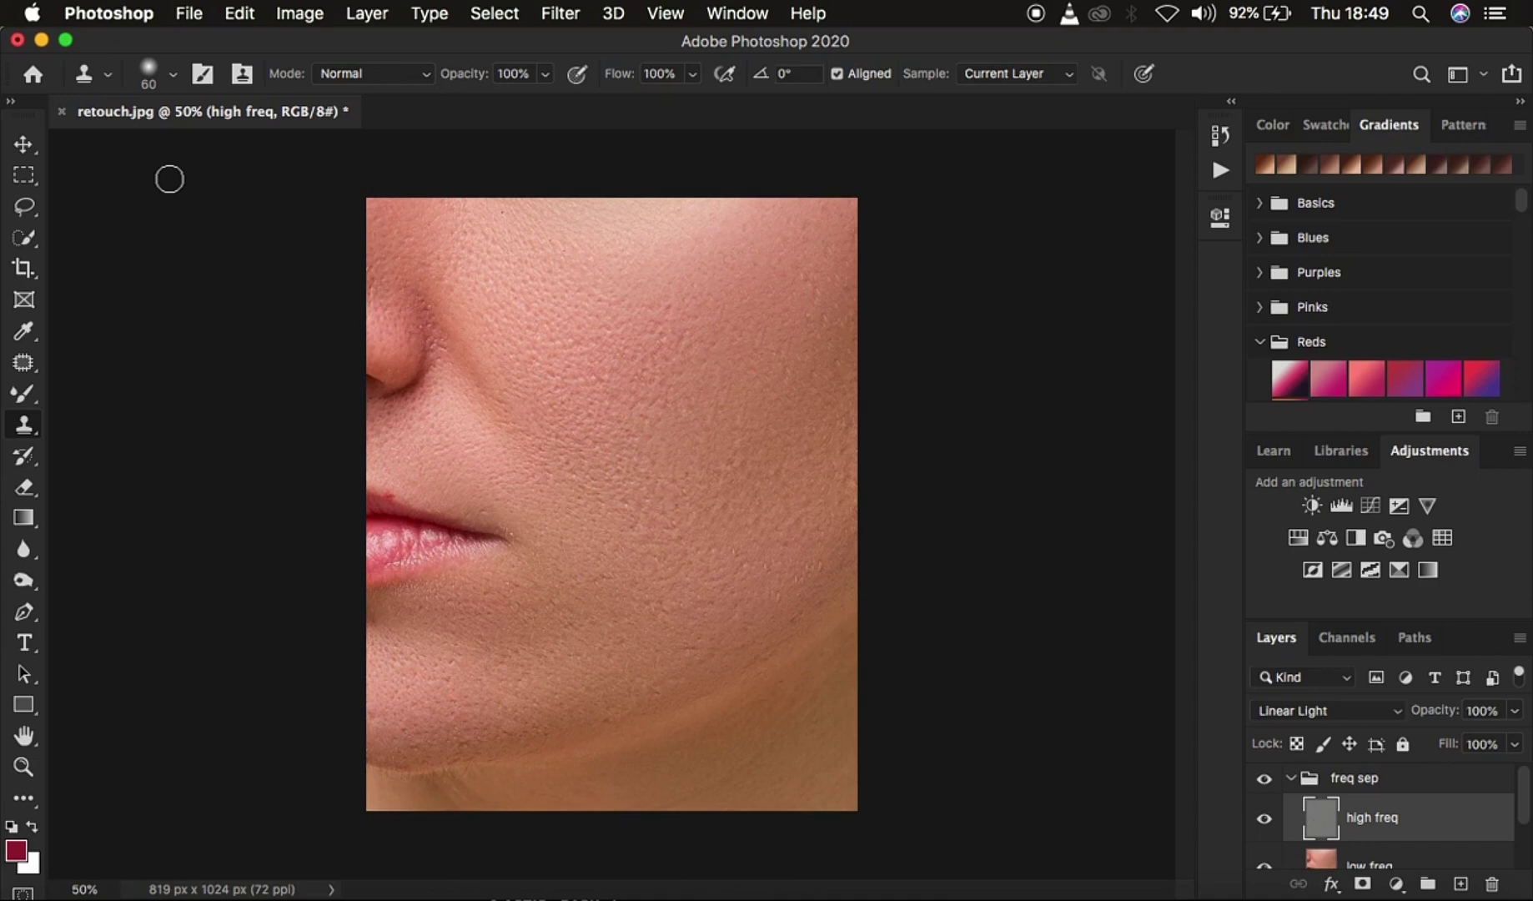
pyautogui.click(171, 73)
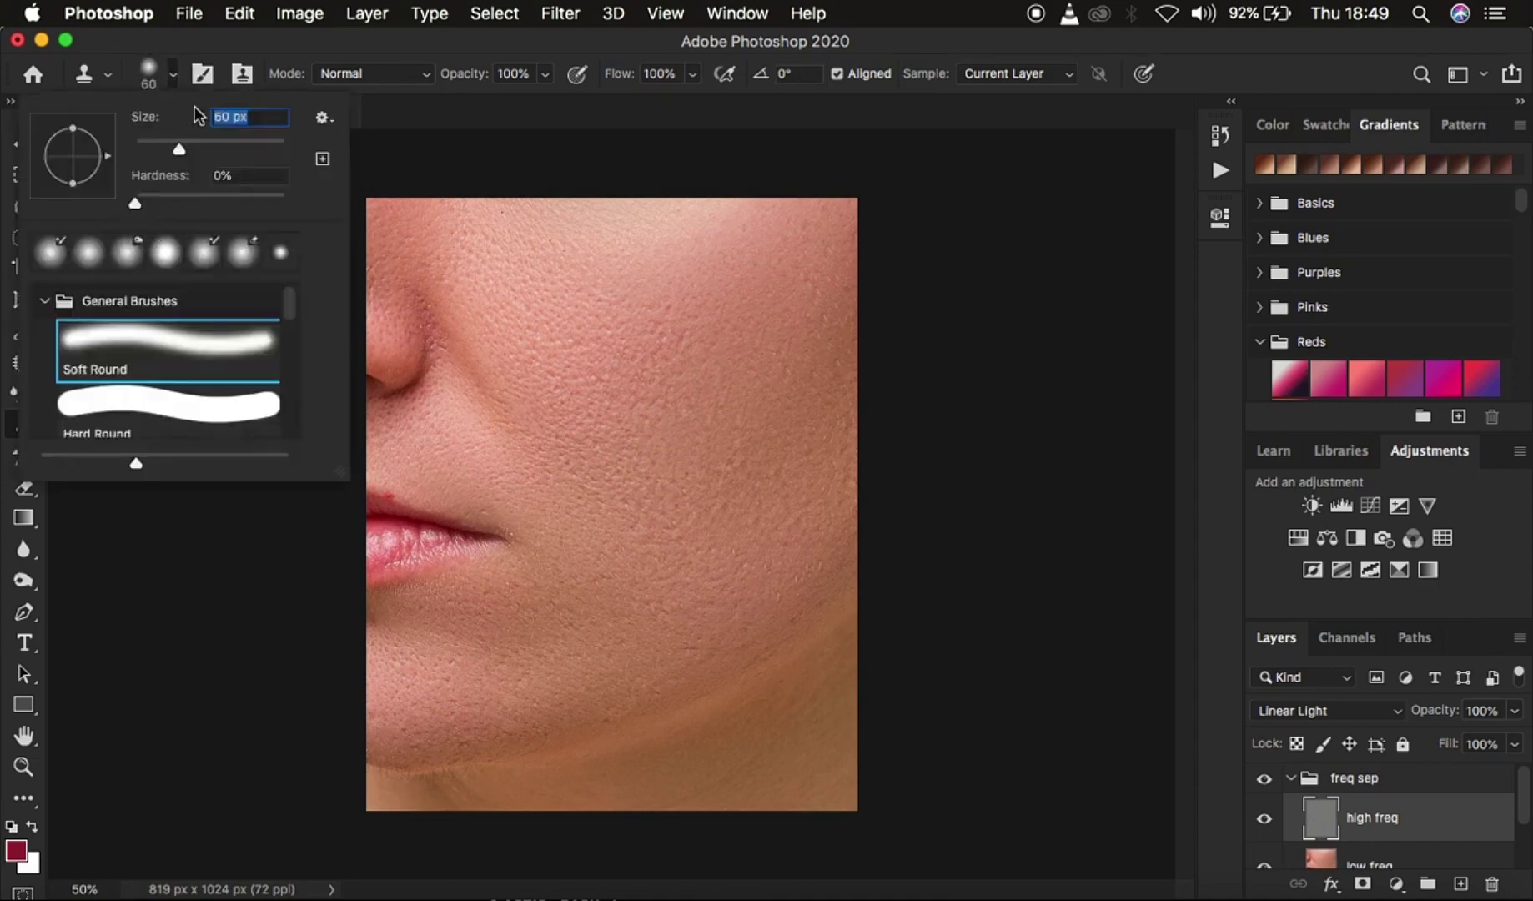
pyautogui.click(344, 55)
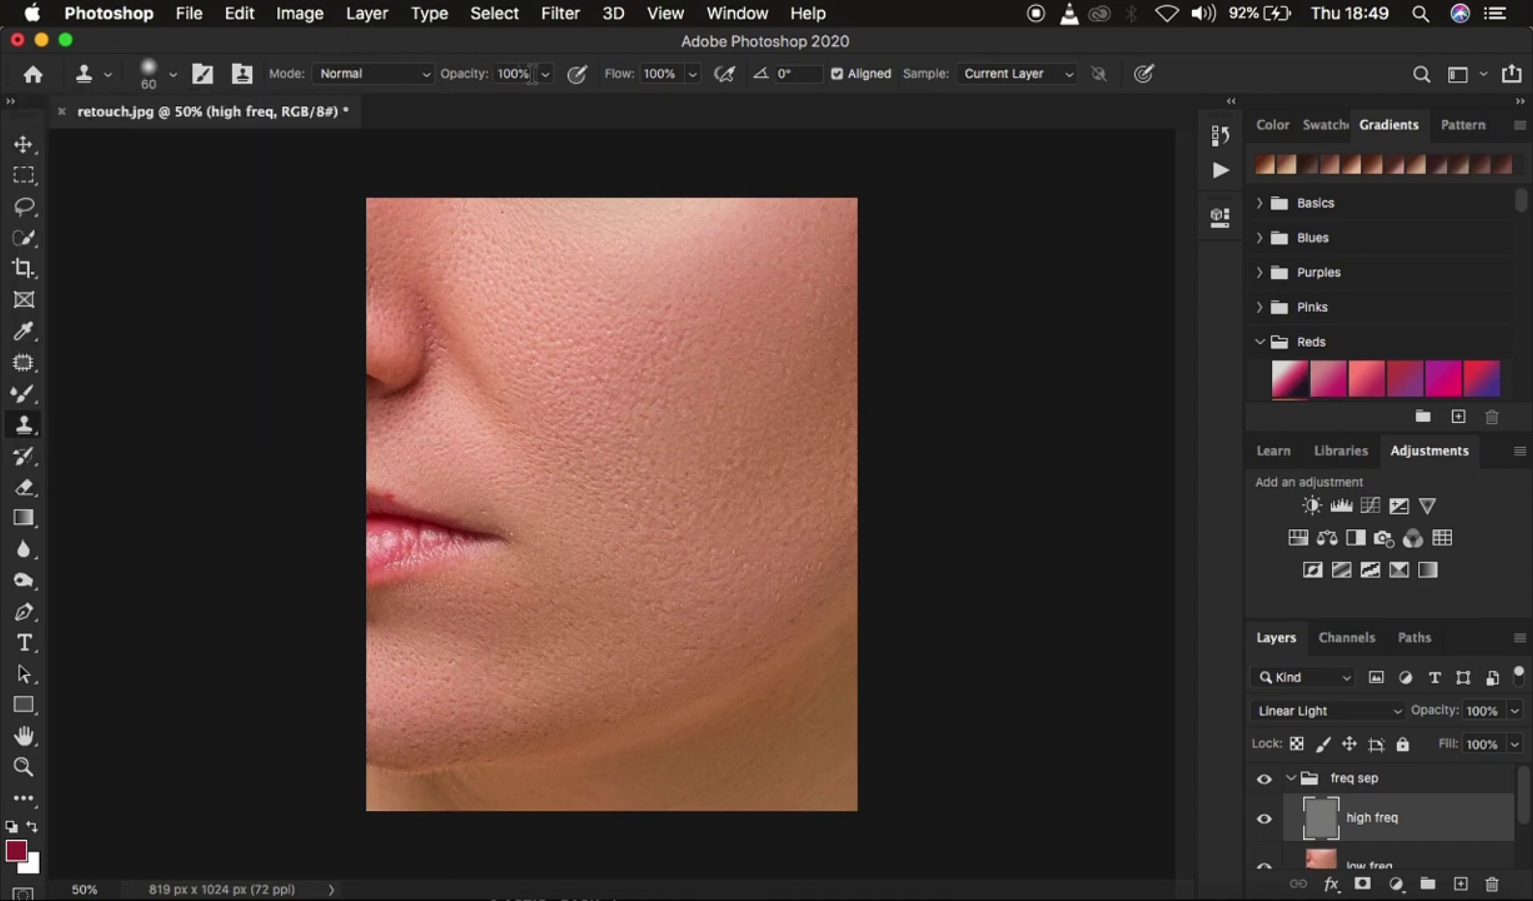
pyautogui.click(1009, 77)
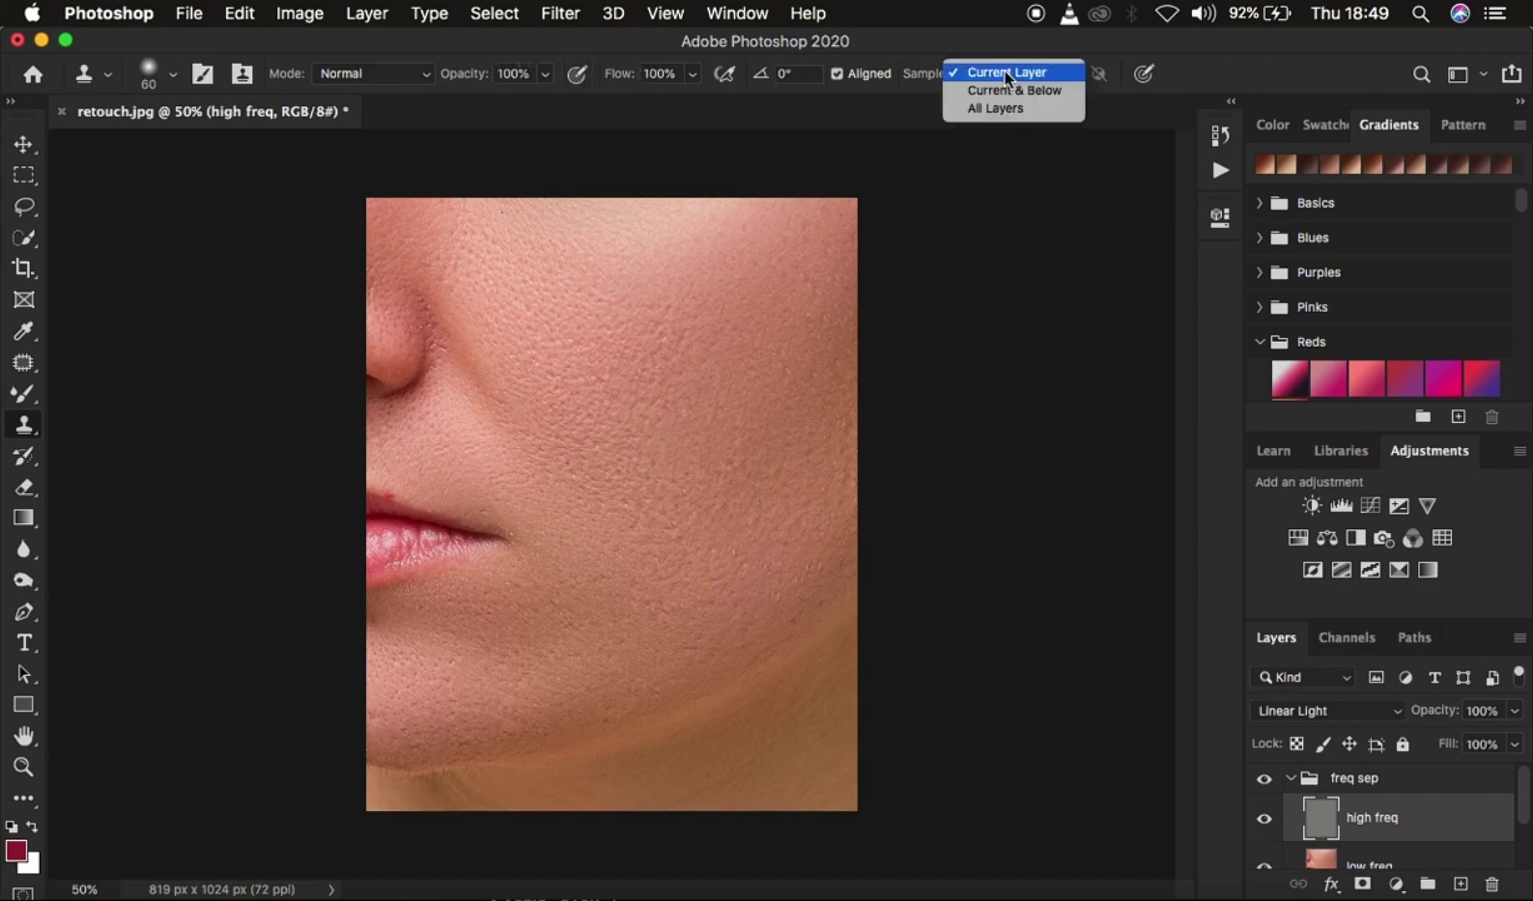
pyautogui.click(999, 71)
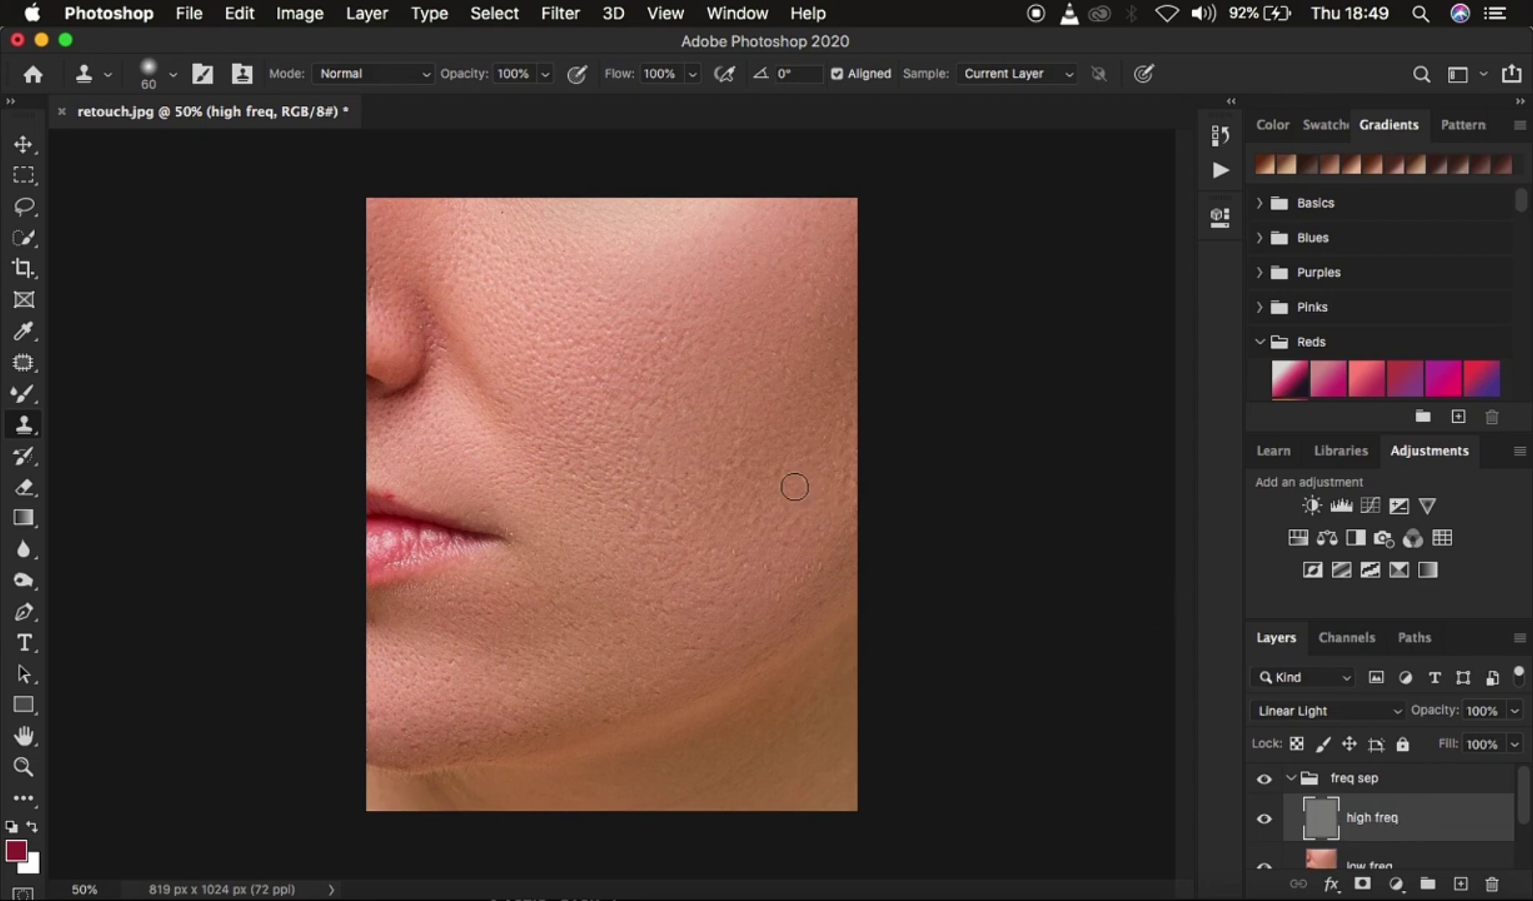
# Step: Reduce the Clone Stamp to 30 px and clone clean skin texture over the rough pores on the outer cheek
pyautogui.press('[')
pyautogui.press('[')
pyautogui.press('[')
pyautogui.press('[')
pyautogui.press(']')
pyautogui.press(']')
pyautogui.press(']')
pyautogui.press('super+plus')
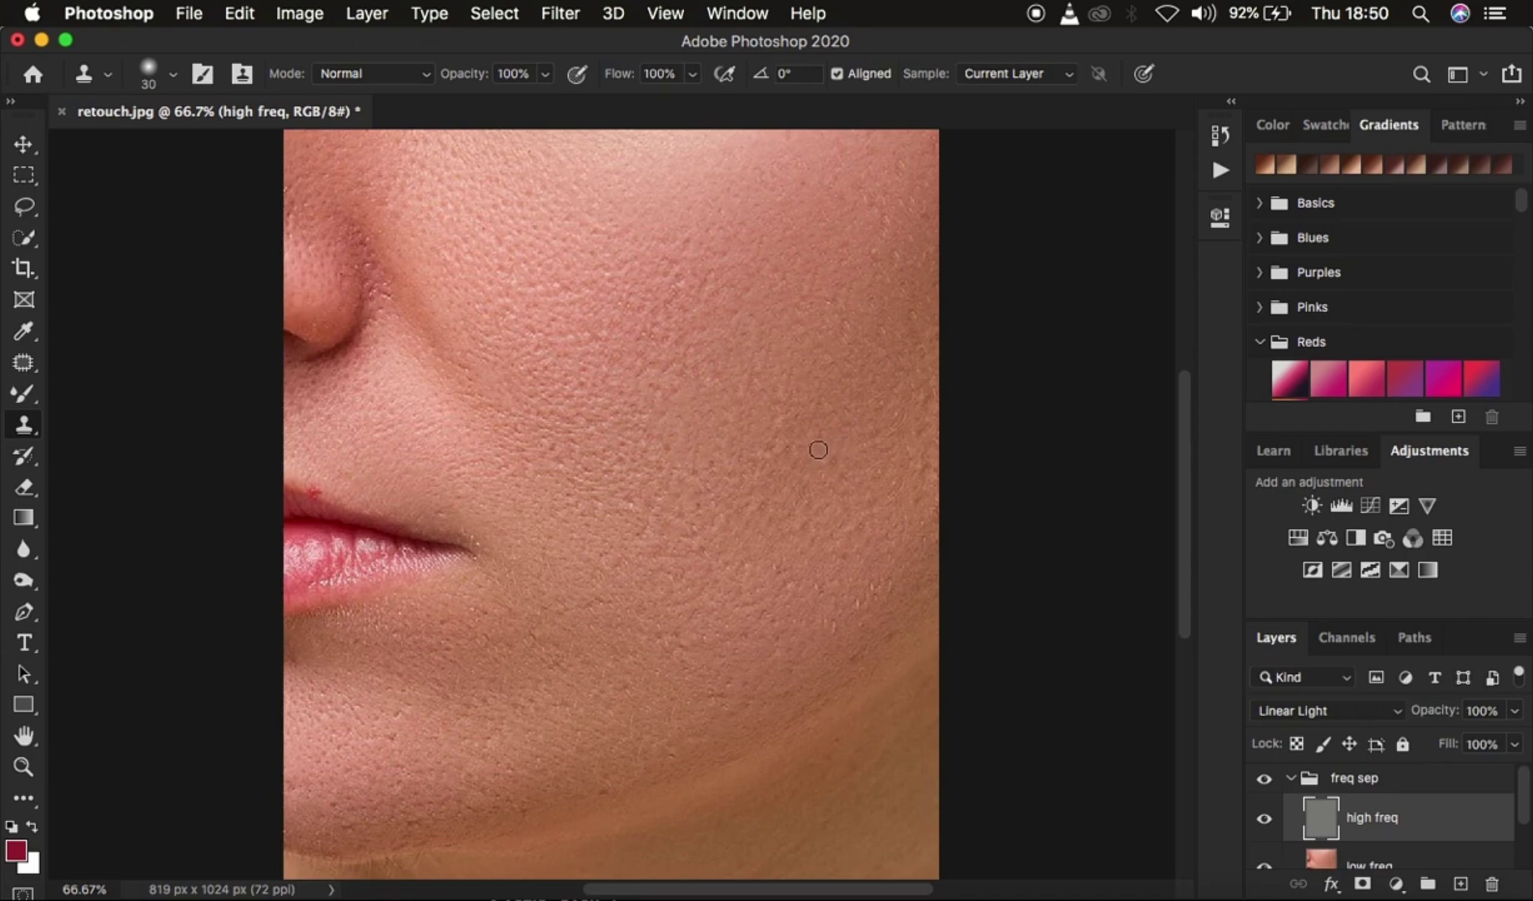
pyautogui.keyDown('alt'); pyautogui.click(804, 434); pyautogui.keyUp('alt')
pyautogui.keyDown('alt'); pyautogui.click(806, 445); pyautogui.keyUp('alt')
pyautogui.click(871, 364)
# Step: Enlarge the Clone Stamp to 40 px and clone smoother texture over the lower outer cheek and the central cheek
pyautogui.press(']')
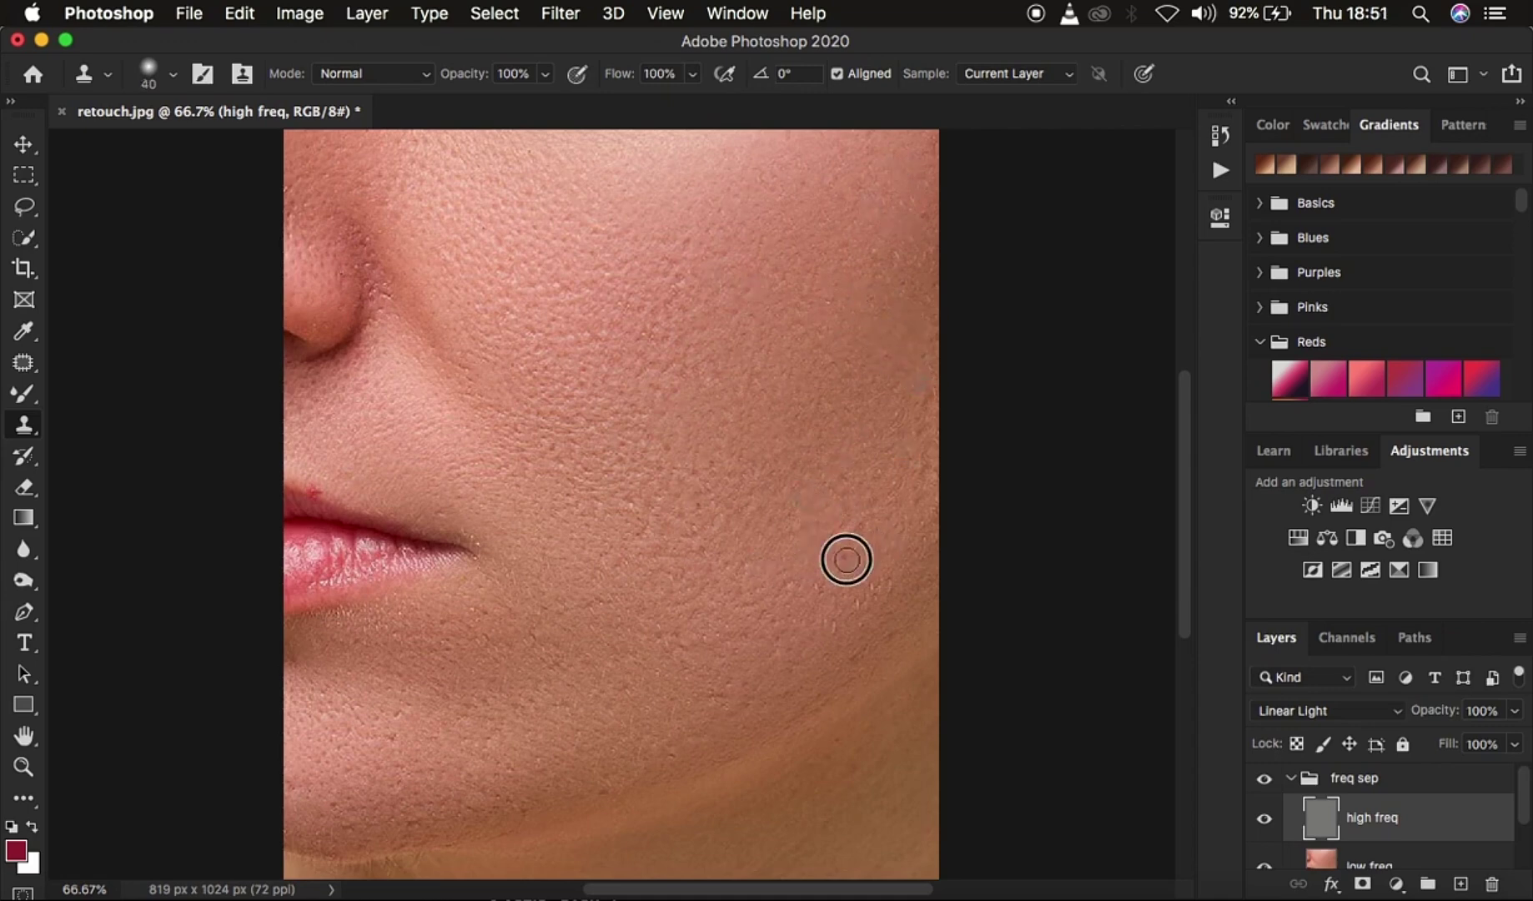
pyautogui.keyDown('alt'); pyautogui.click(894, 588); pyautogui.keyUp('alt')
pyautogui.click(855, 655)
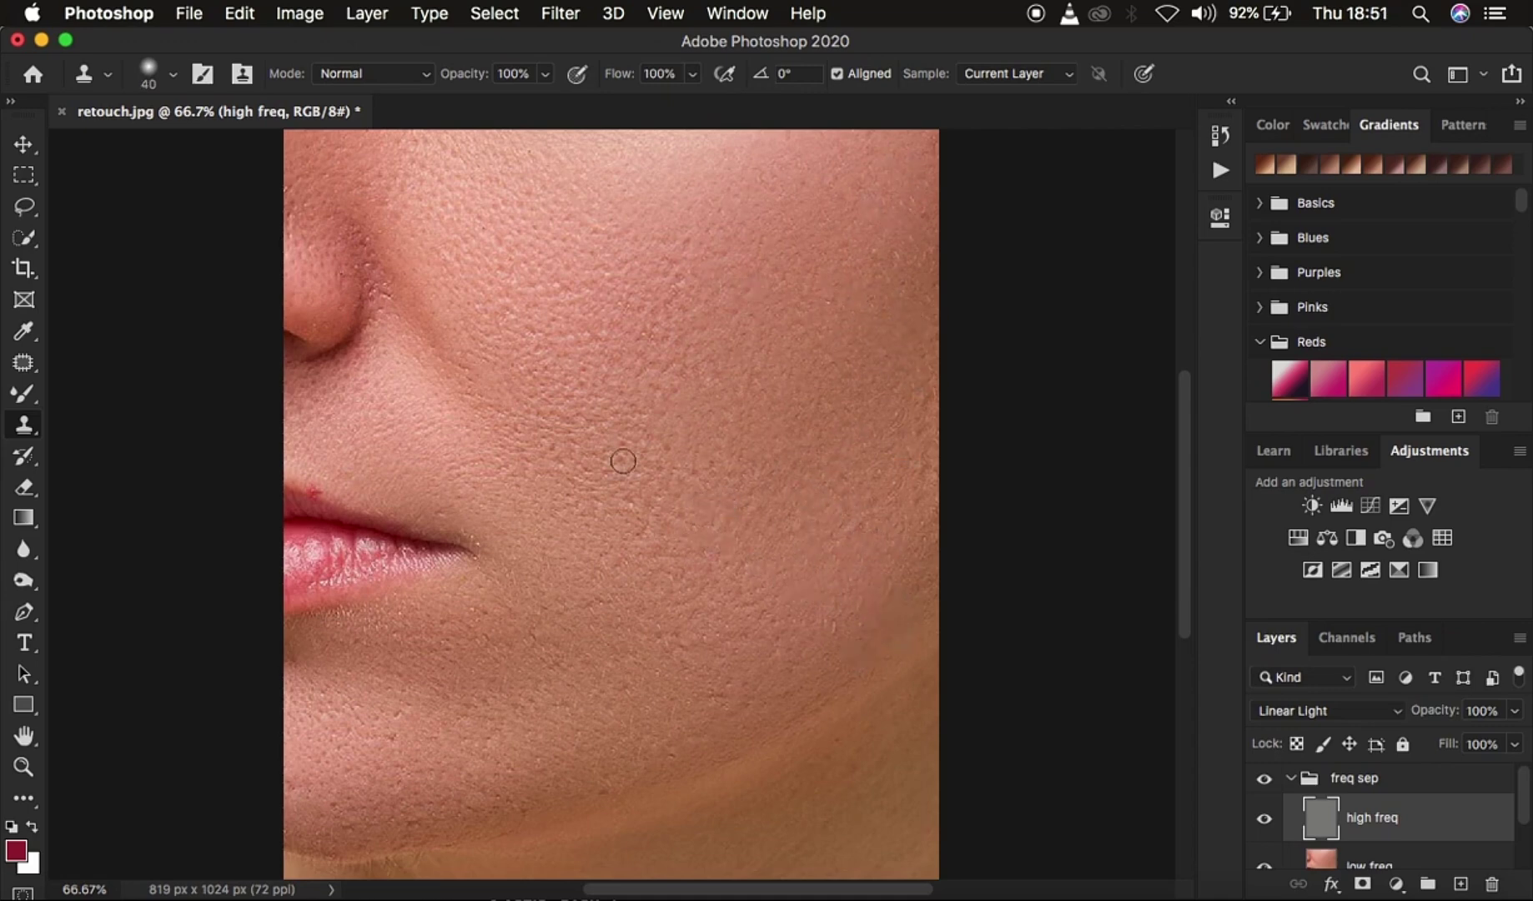
pyautogui.keyDown('alt'); pyautogui.click(664, 294); pyautogui.keyUp('alt')
pyautogui.click(636, 533)
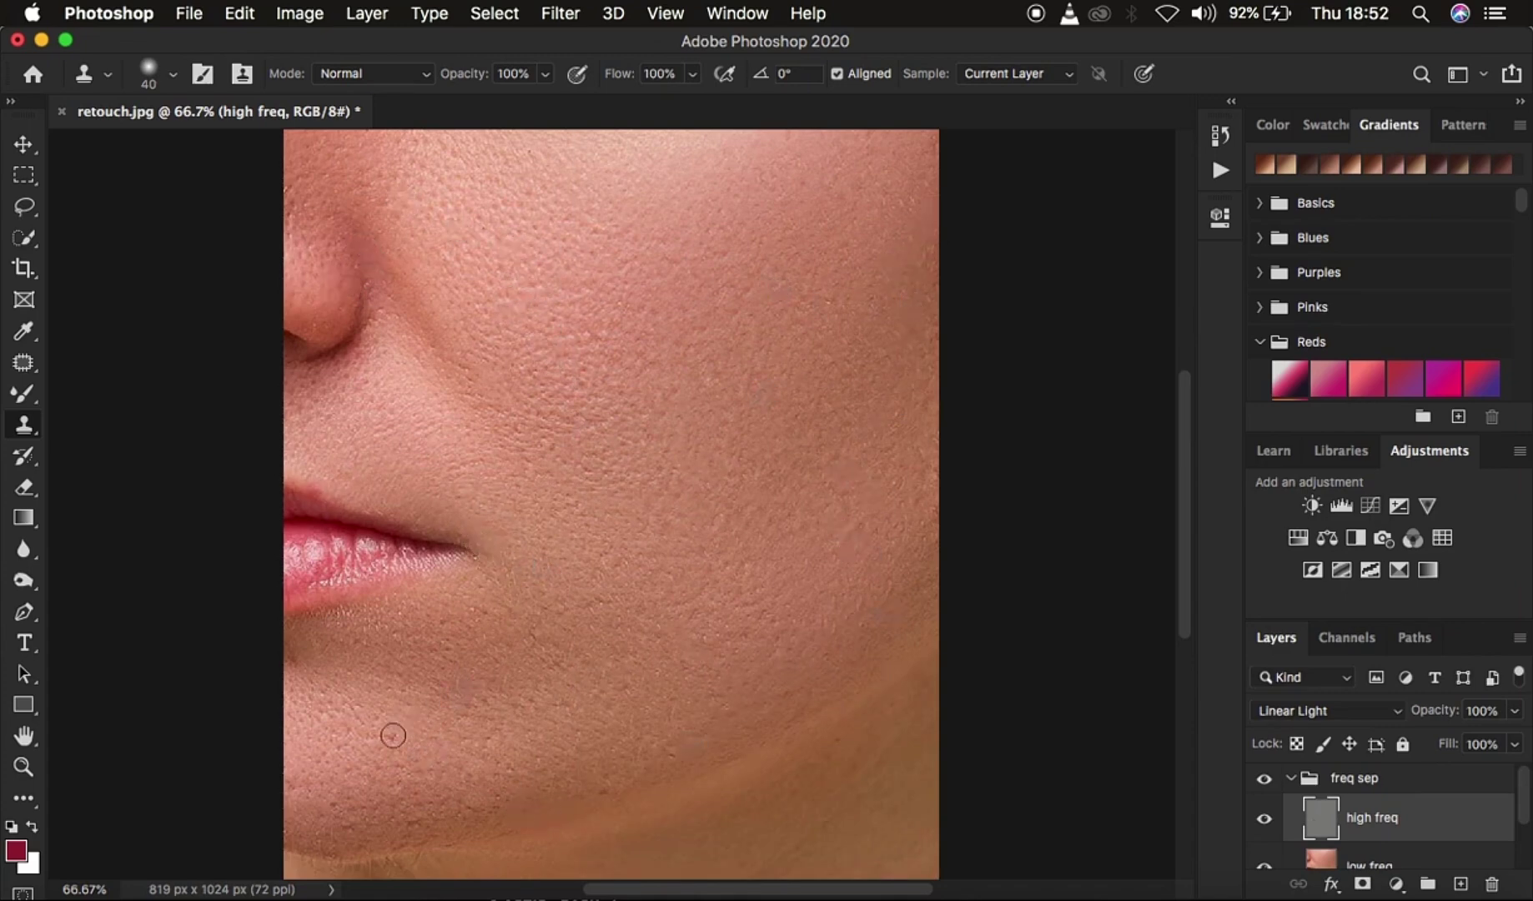
# Step: View the whole image at 50% and compare the cloned texture with the original by toggling the freq sep group's visibility
pyautogui.press('super+minus')
pyautogui.press('super+minus')
pyautogui.press('super+equal')
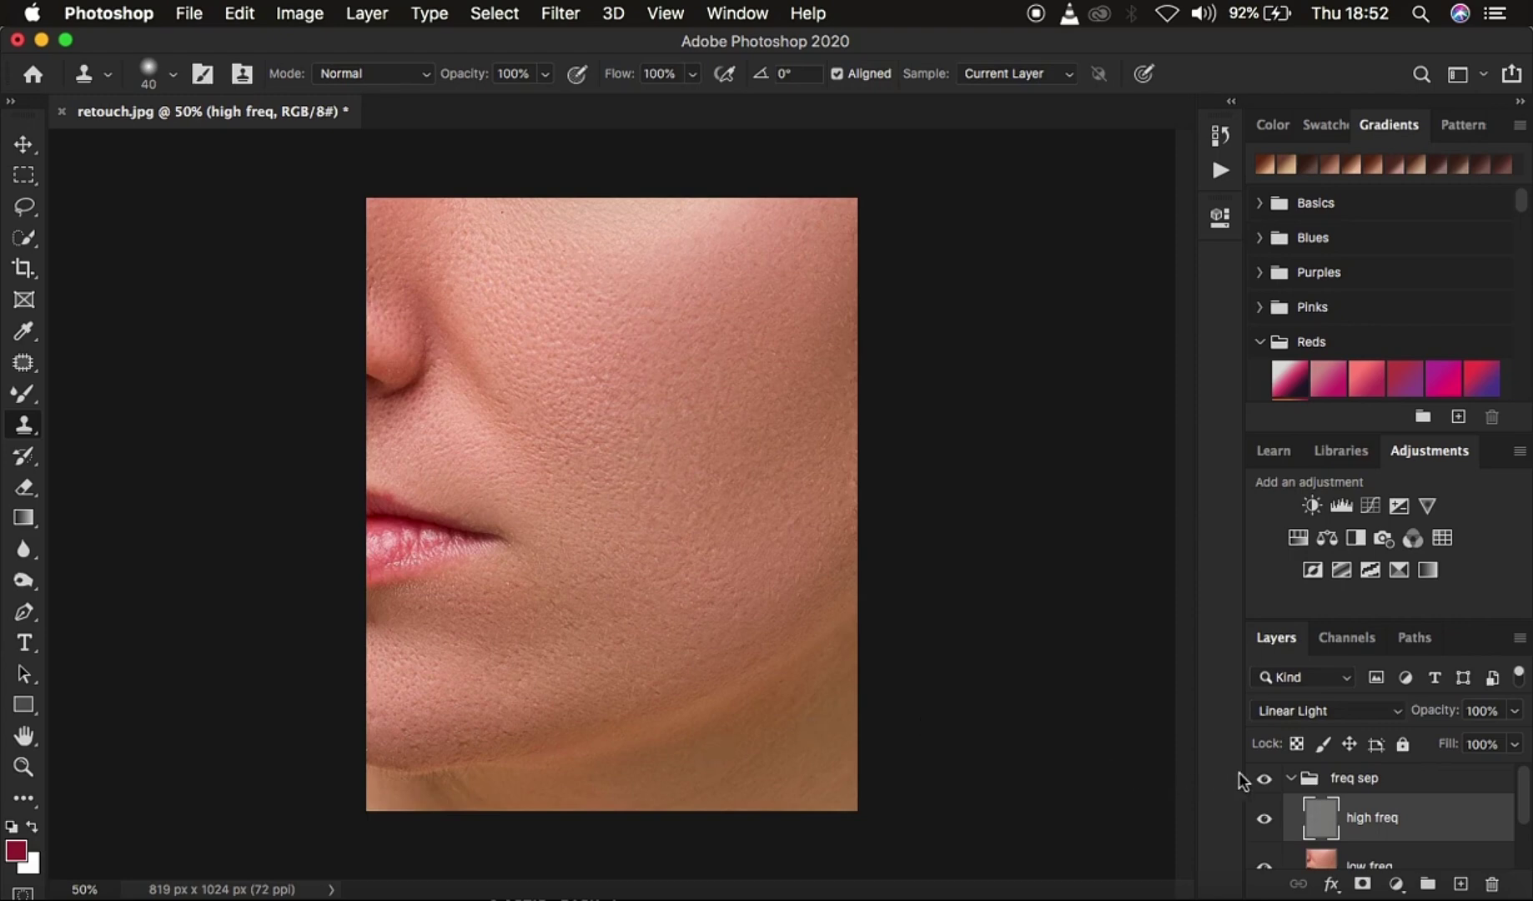
pyautogui.click(1265, 777)
pyautogui.click(1264, 777)
pyautogui.click(1265, 777)
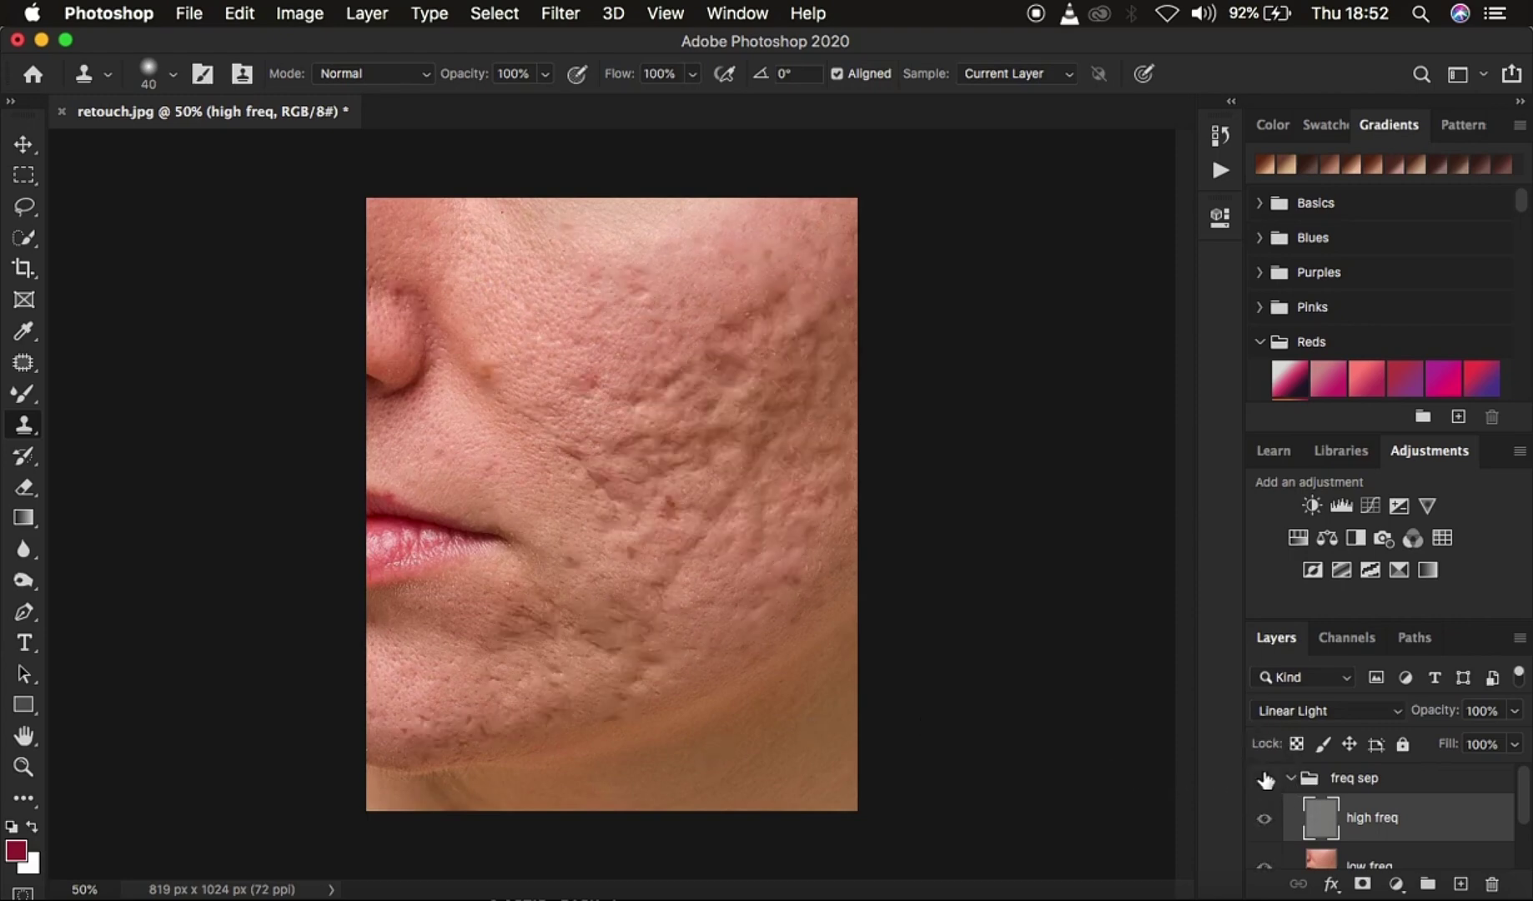
pyautogui.click(1265, 777)
pyautogui.click(1265, 777)
pyautogui.click(1265, 777)
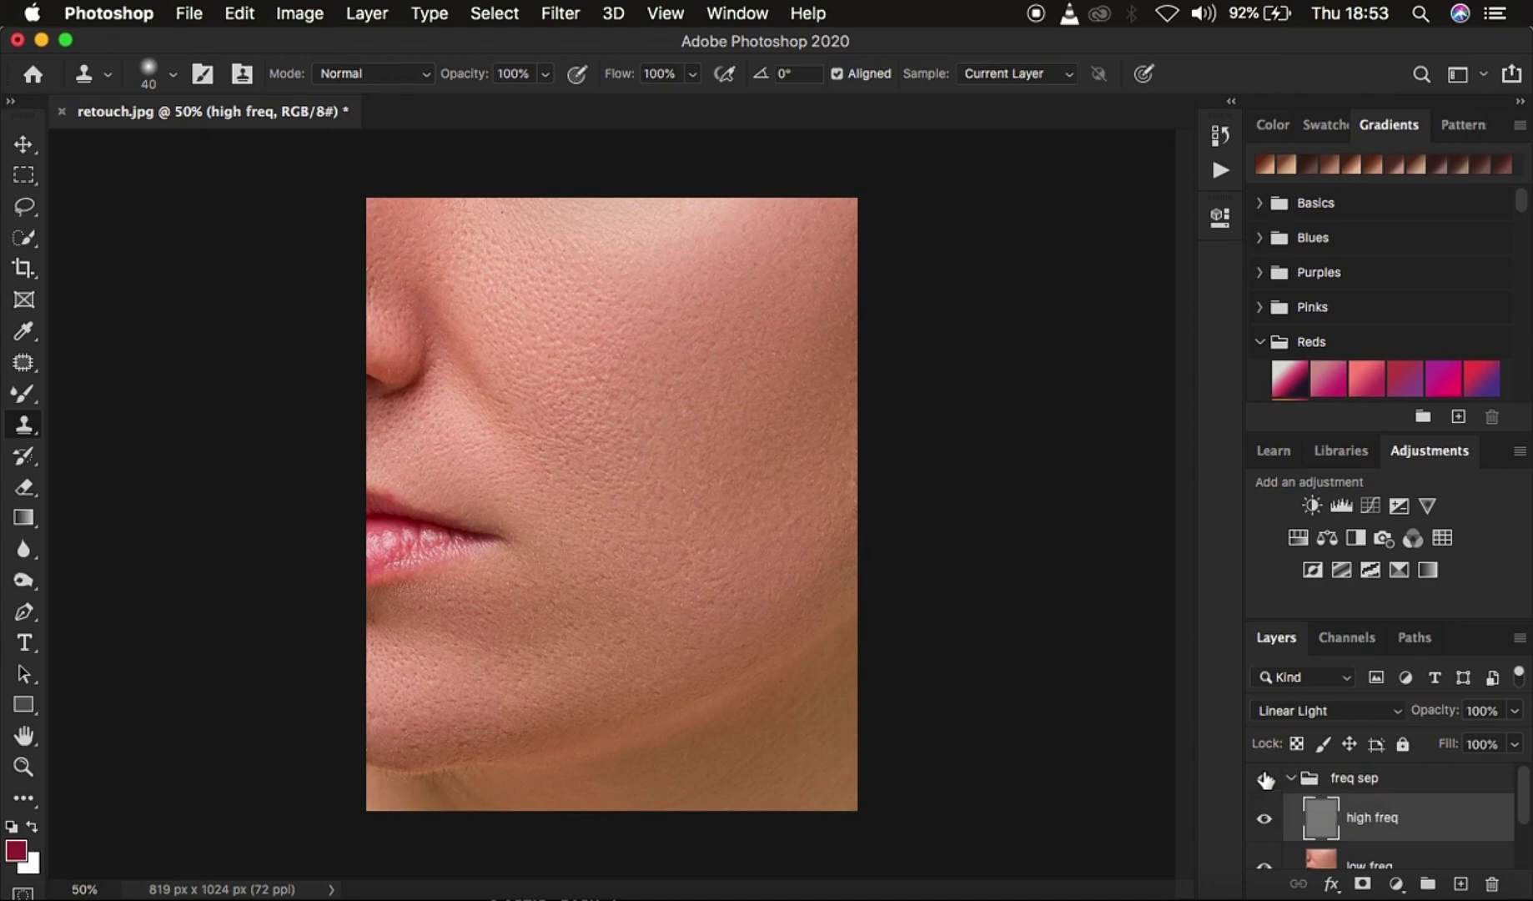
# Step: Collapse the freq sep group and compare the finished retouch with the Background layer by toggling the group's visibility
pyautogui.click(1291, 777)
pyautogui.click(1264, 778)
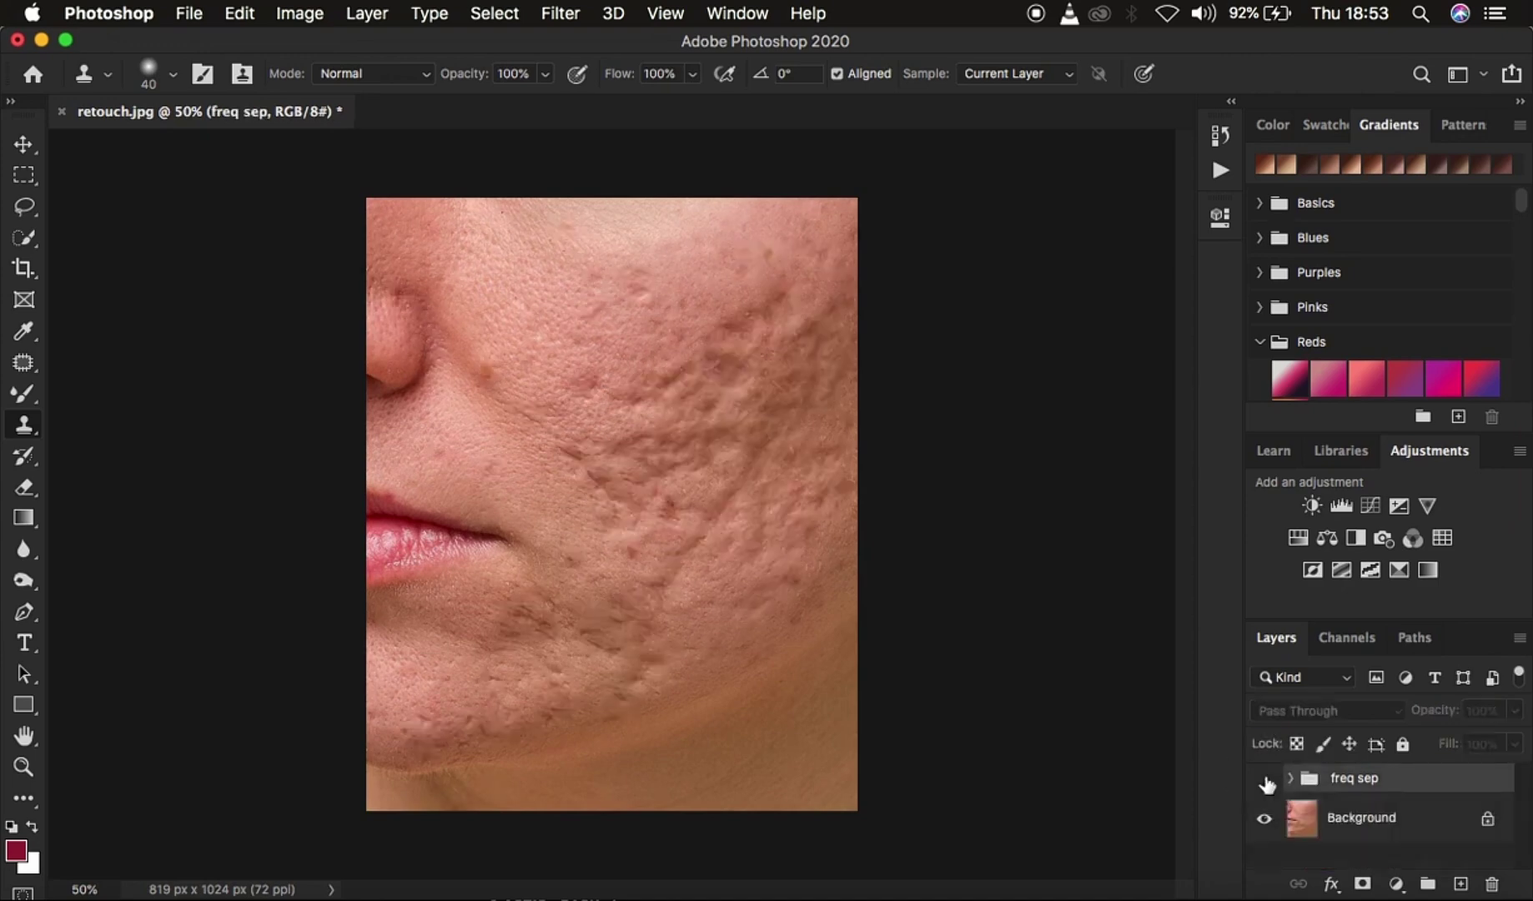
pyautogui.click(1266, 781)
pyautogui.click(1265, 781)
pyautogui.click(1265, 781)
pyautogui.click(1265, 781)
pyautogui.click(1265, 780)
pyautogui.click(1266, 780)
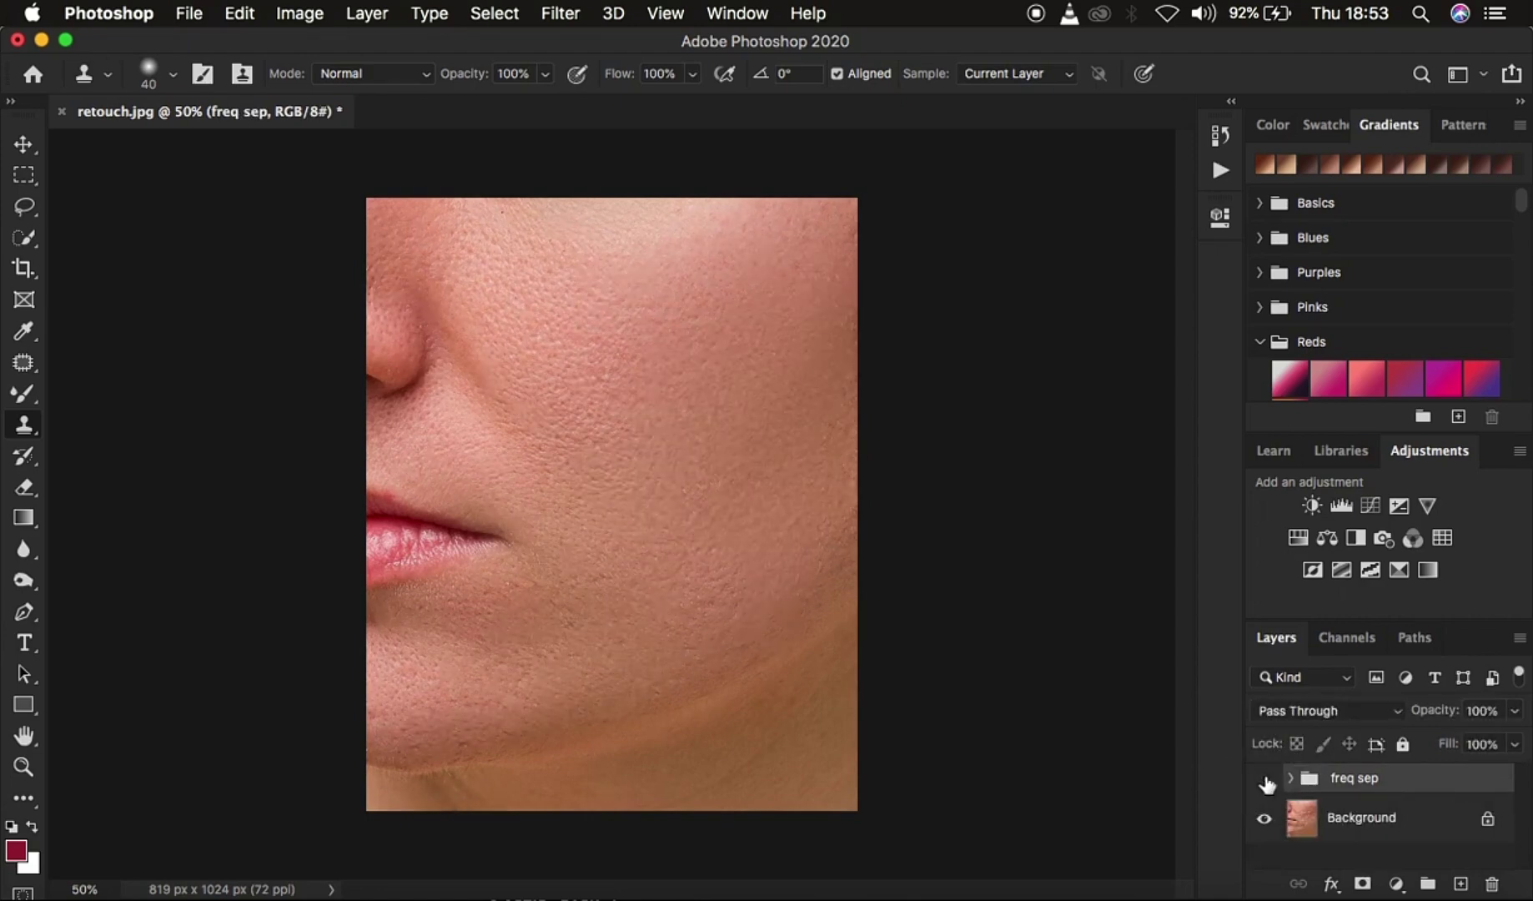